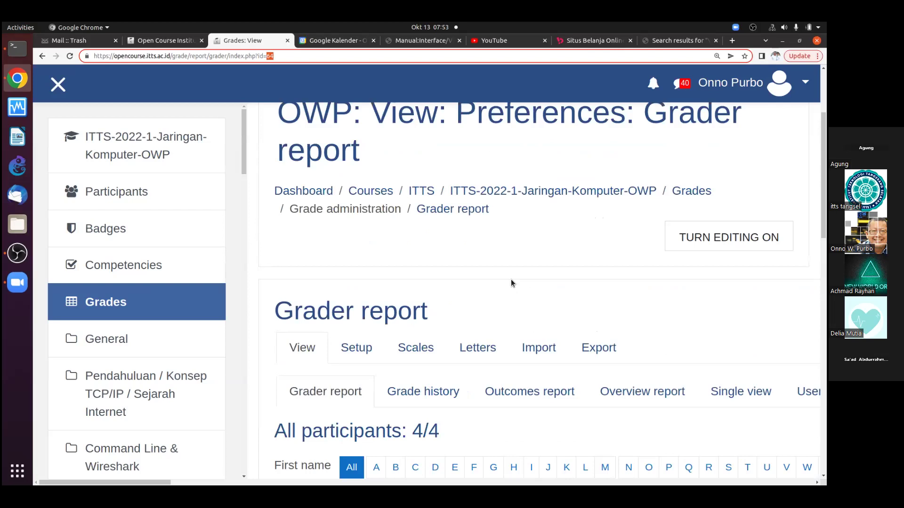
# Leave the Jaringan Komputer grader report for the Moodle dashboard, then go to Site home
pyautogui.scroll(3, 454, 152)
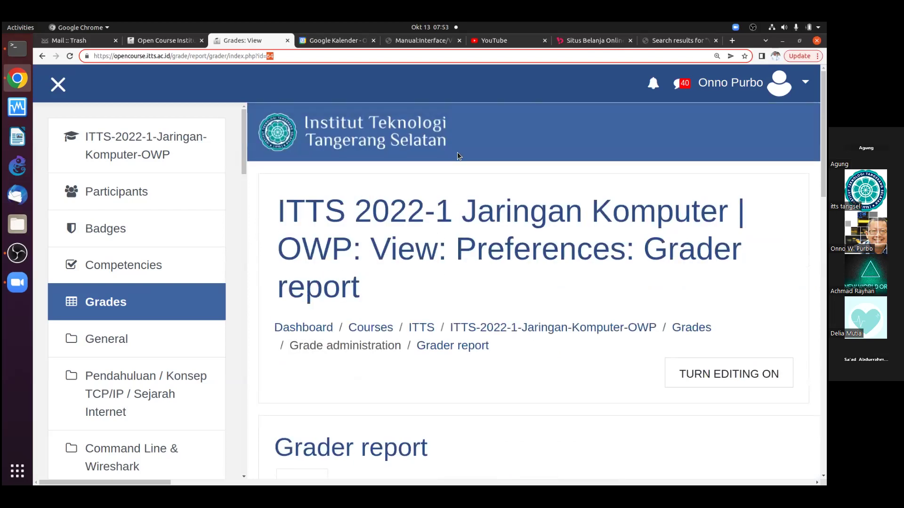
pyautogui.click(301, 331)
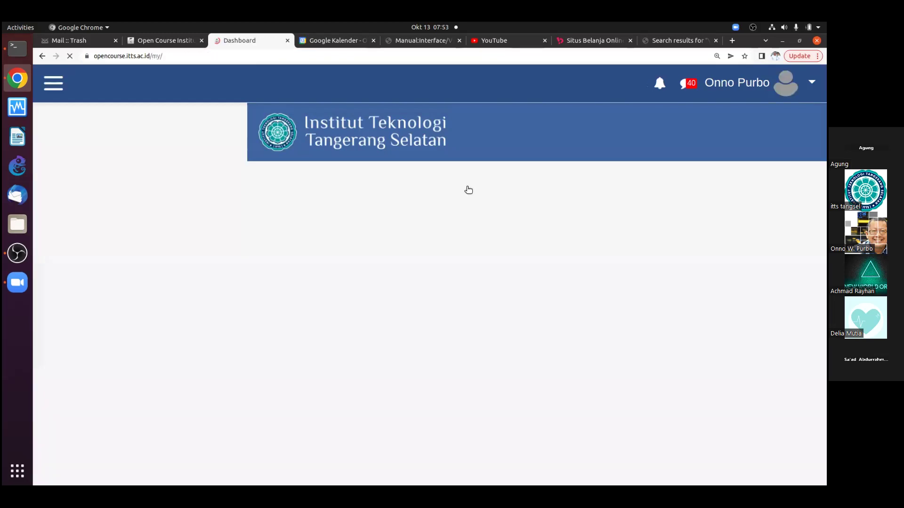
pyautogui.scroll(-6, 402, 259)
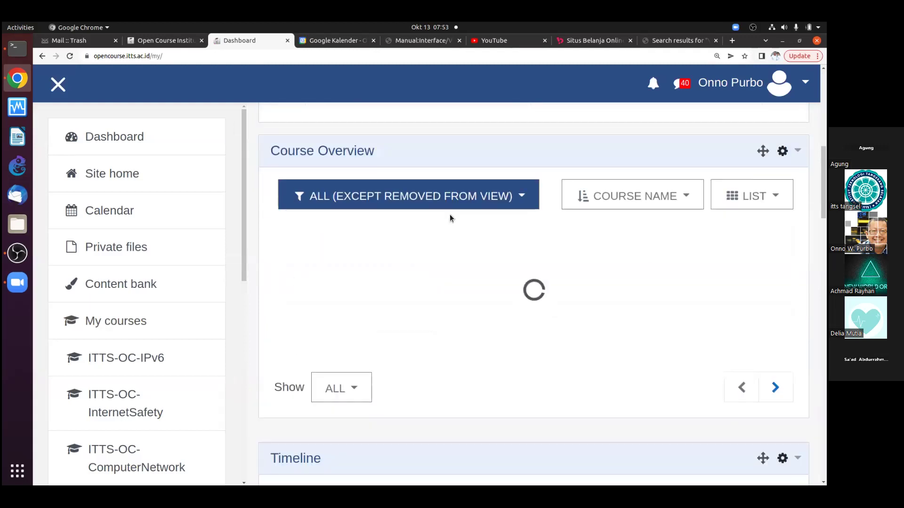
pyautogui.scroll(-8, 449, 221)
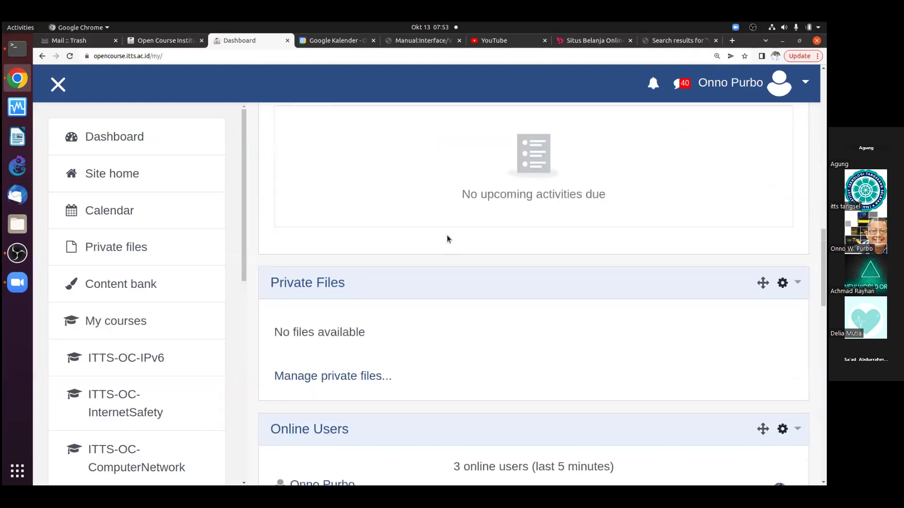
pyautogui.scroll(-3, 447, 238)
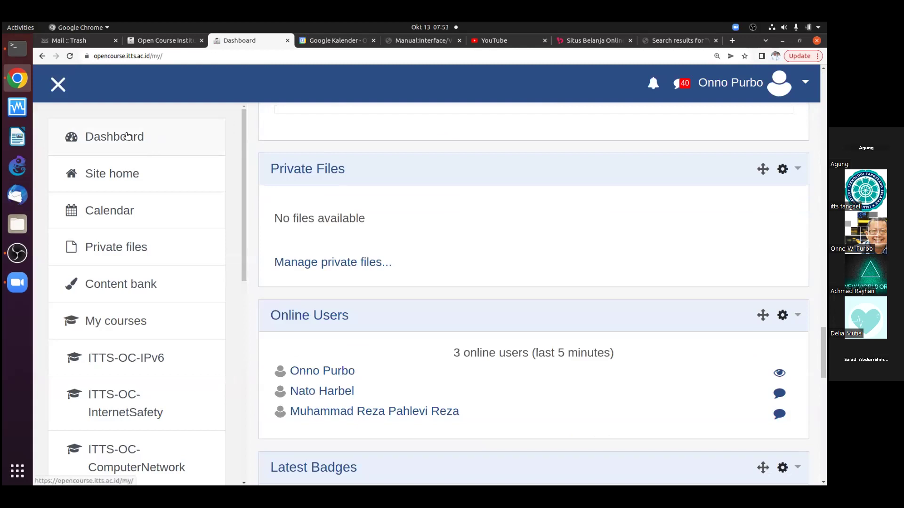
pyautogui.click(119, 174)
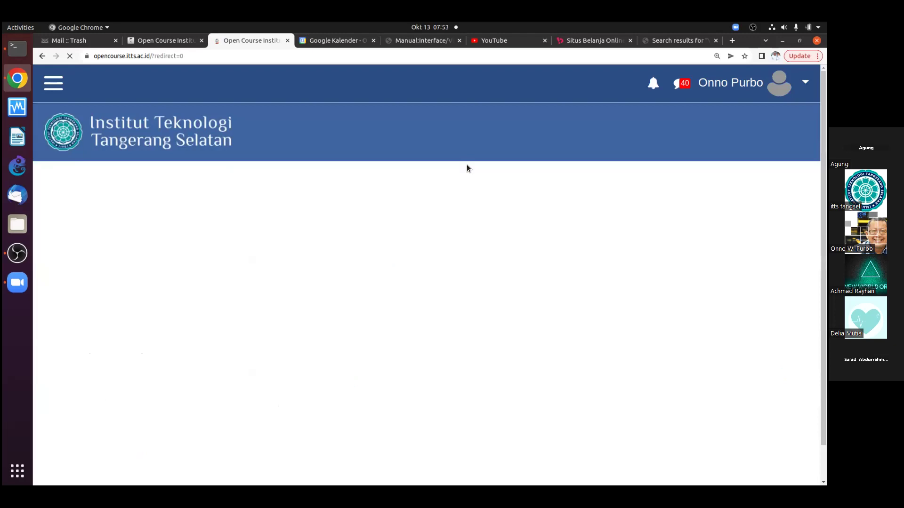
# Find 'network' on the site home and open the ITTS (Open Course) Computer Network course
pyautogui.scroll(-8, 466, 235)
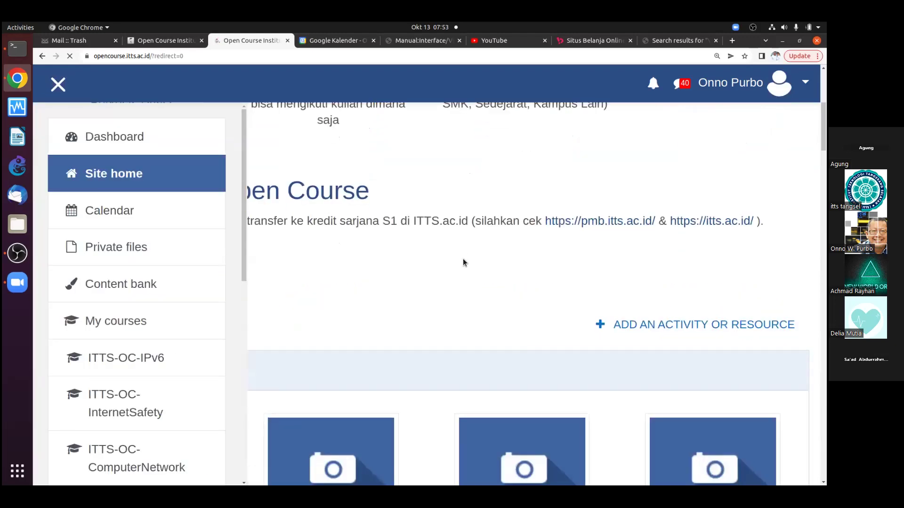
pyautogui.hotkey('ctrl', 'f')
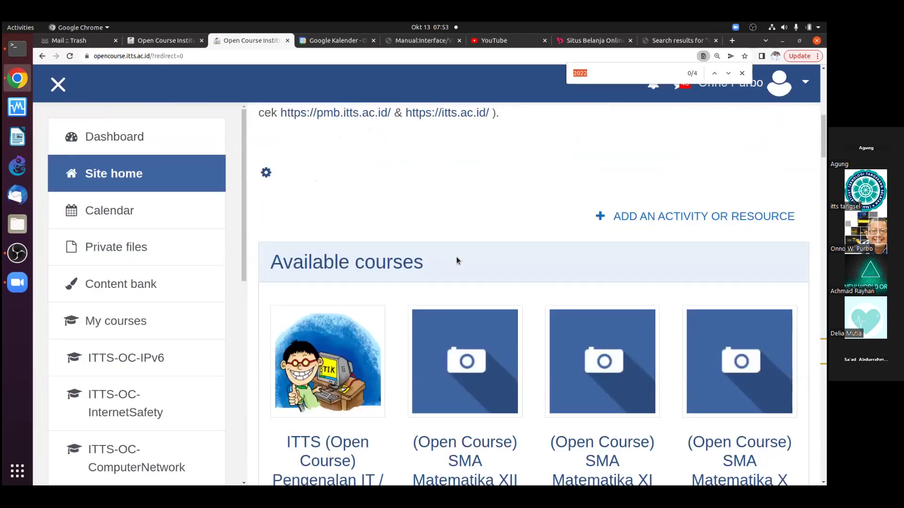
pyautogui.write('network')
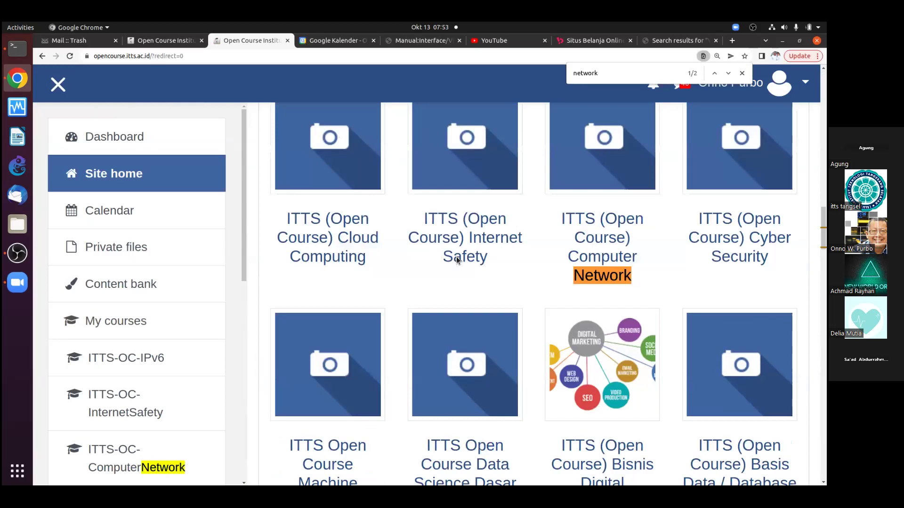
pyautogui.click(596, 248)
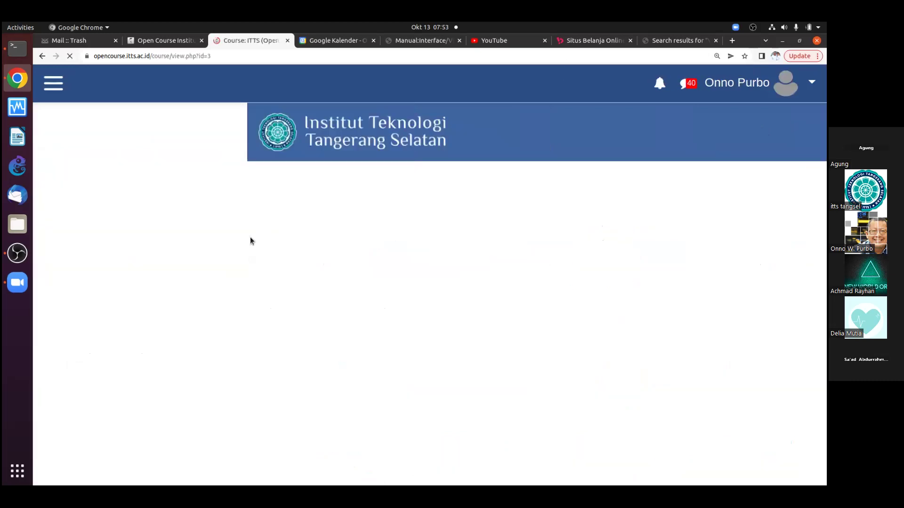
# Scroll through the 9980-participant grader report and back to the top, then return to the Dashboard
pyautogui.scroll(-3, 252, 290)
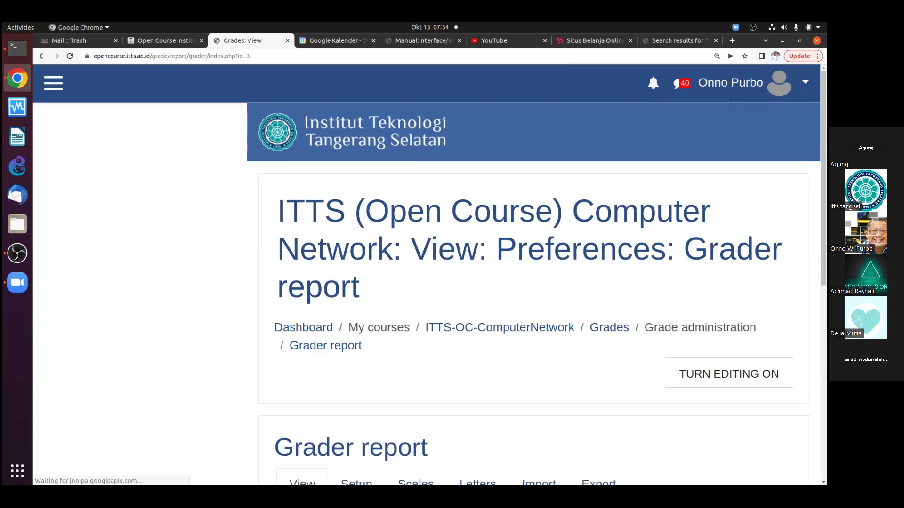
pyautogui.scroll(-3, 484, 333)
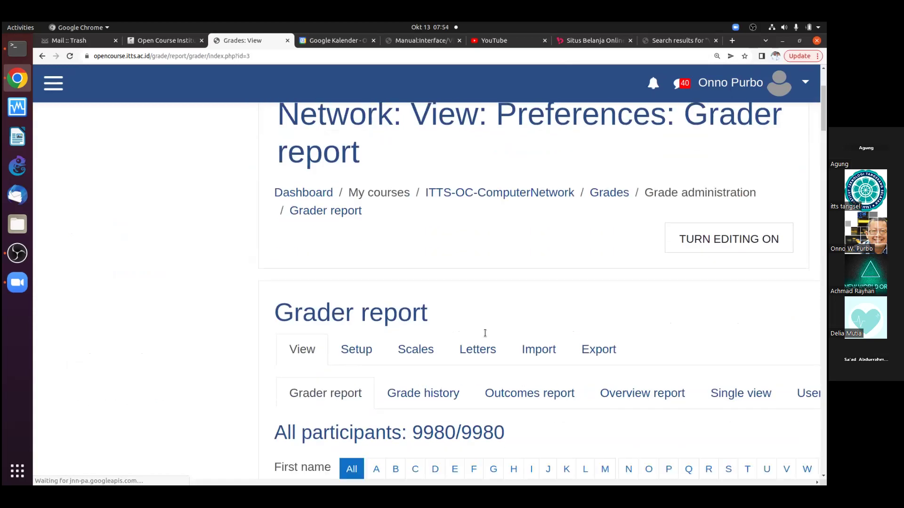
pyautogui.scroll(-2, 470, 343)
pyautogui.scroll(-3, 426, 353)
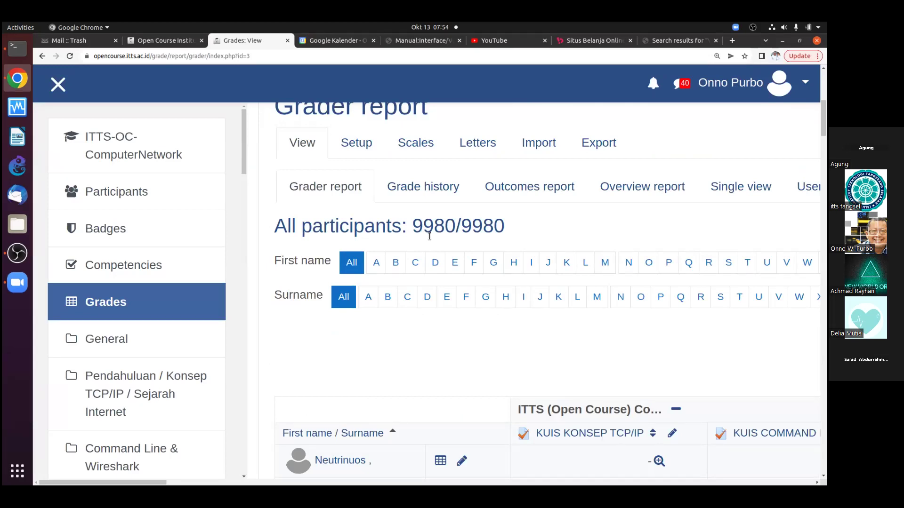
pyautogui.scroll(-9, 592, 294)
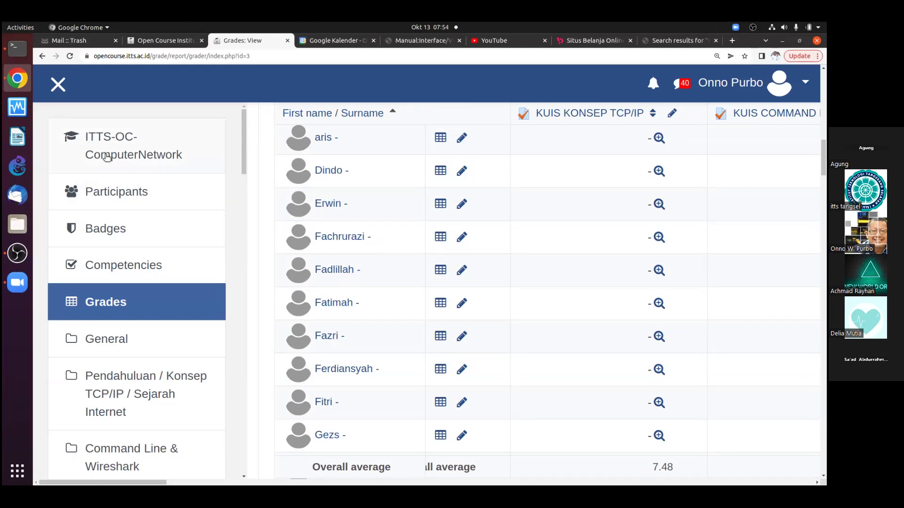
pyautogui.scroll(3, 636, 287)
pyautogui.scroll(7, 635, 282)
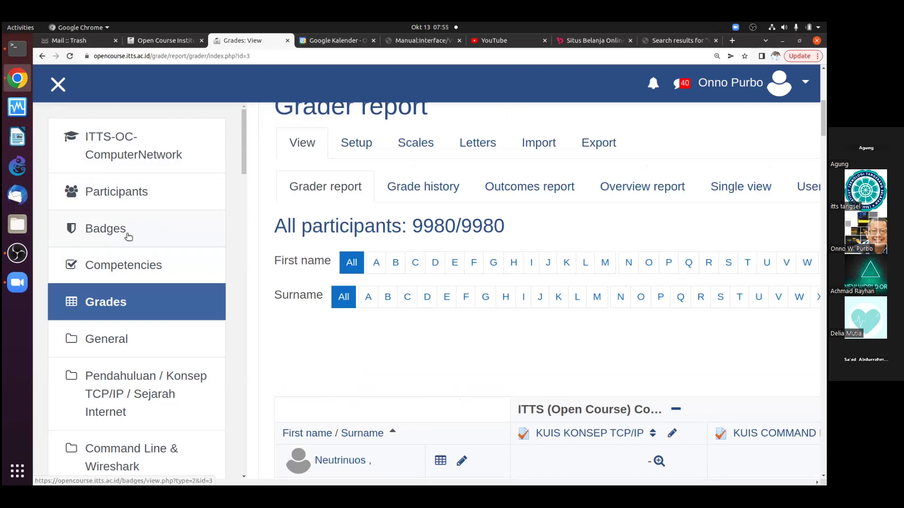
pyautogui.scroll(-5, 512, 315)
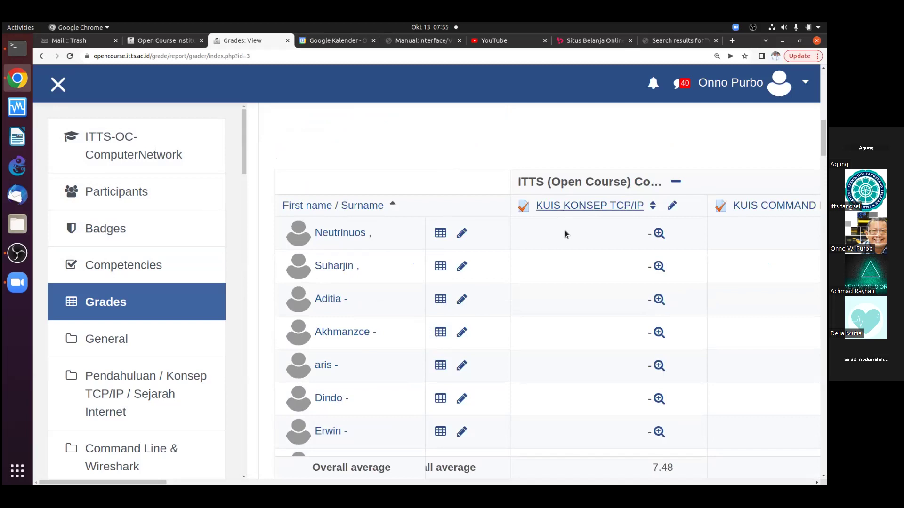
pyautogui.scroll(2, 551, 357)
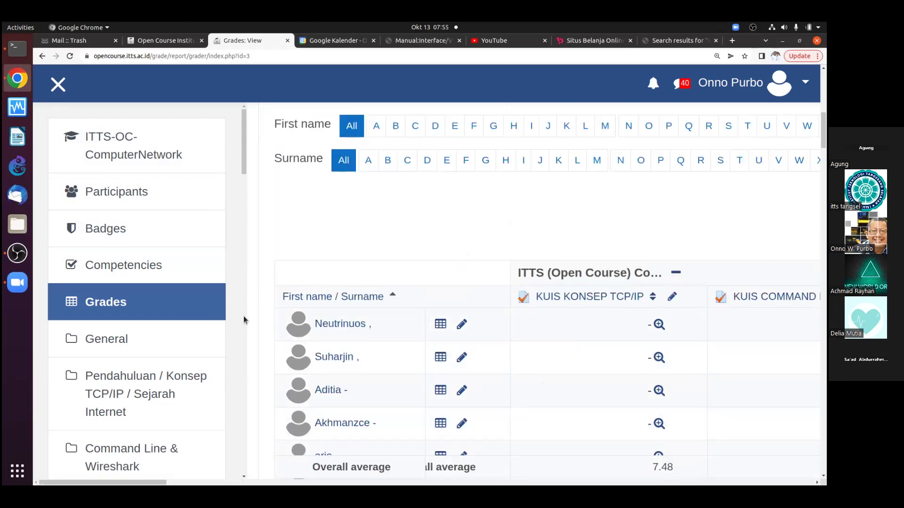
pyautogui.scroll(6, 384, 186)
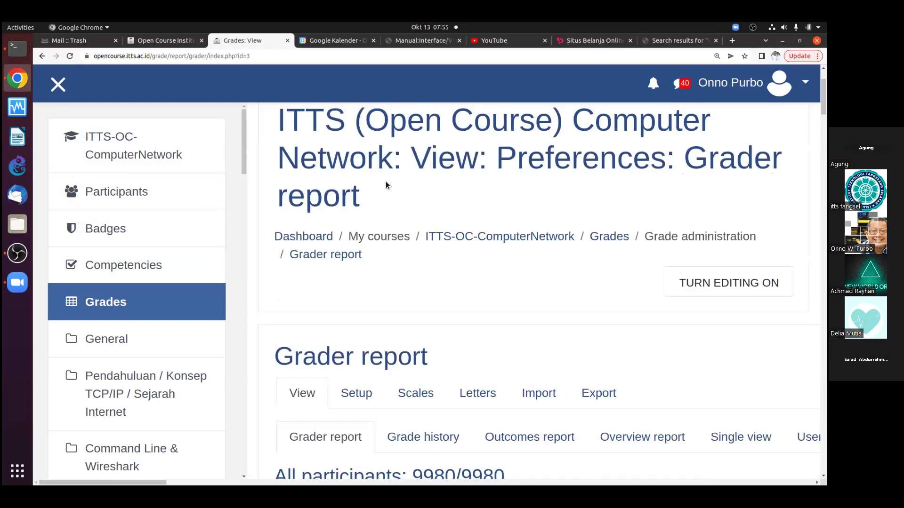
pyautogui.scroll(2, 385, 182)
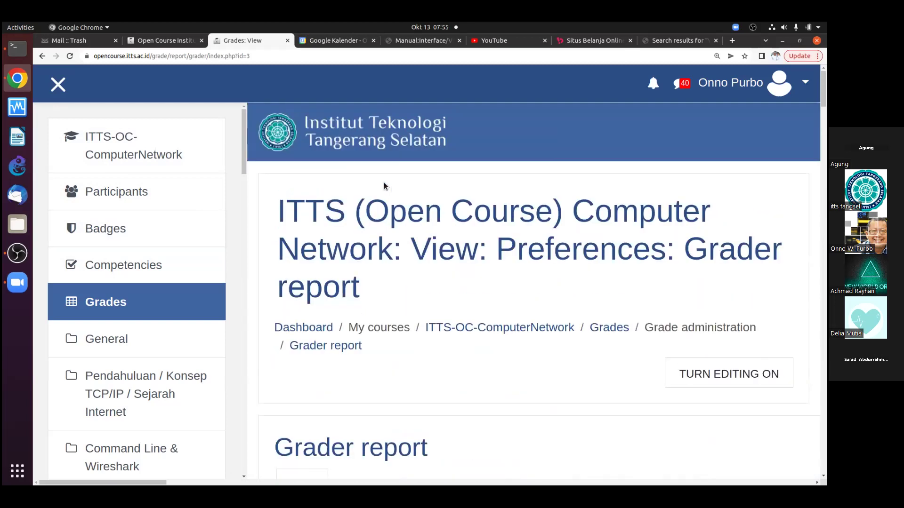
pyautogui.click(322, 330)
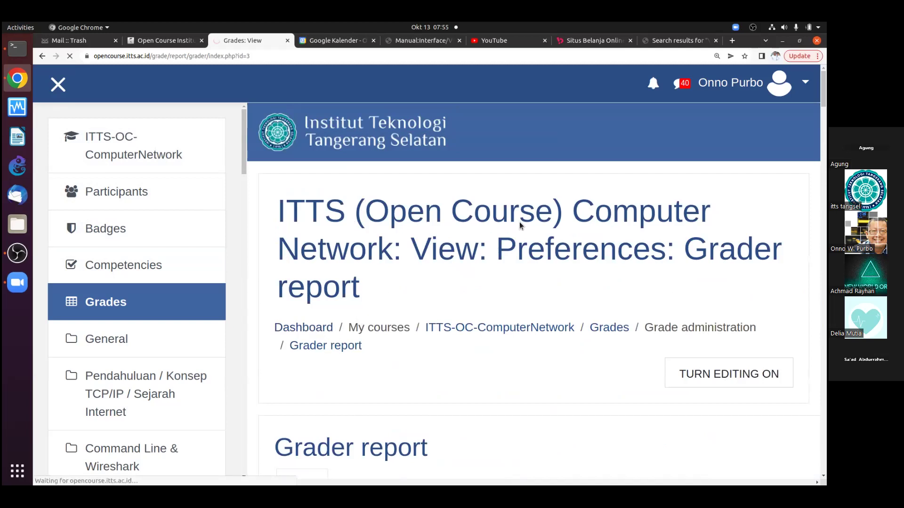
# Scroll the Course Overview to review SMA Matematika XII at 50% and the ITTS courses at 0%
pyautogui.scroll(-10, 488, 250)
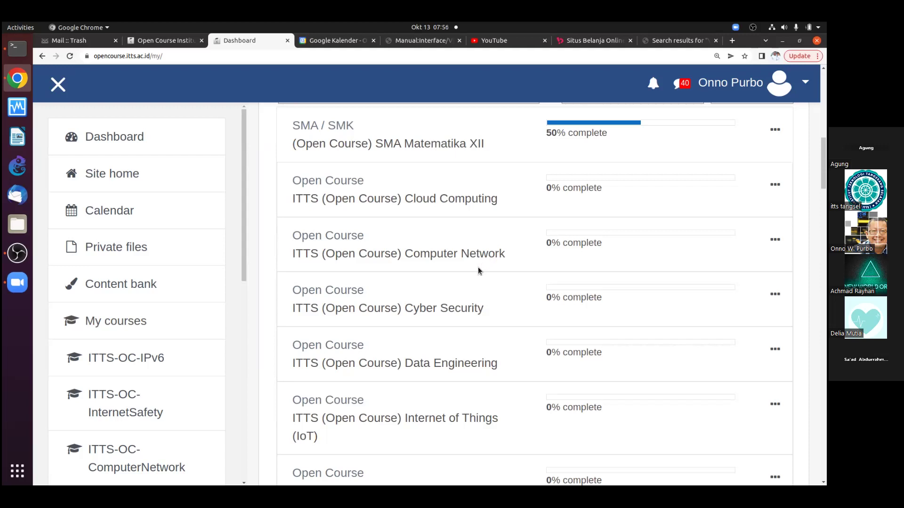
pyautogui.scroll(-2, 411, 278)
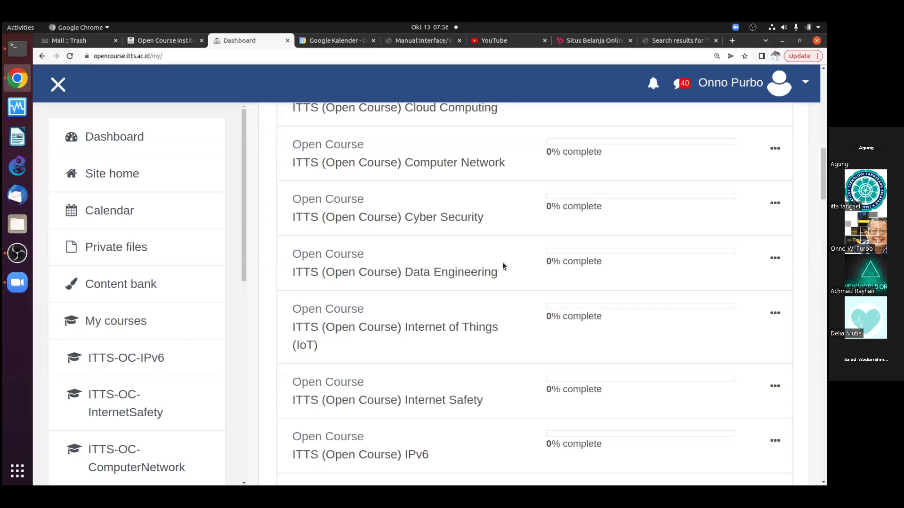
pyautogui.scroll(-2, 502, 261)
pyautogui.scroll(3, 502, 262)
pyautogui.scroll(3, 501, 262)
pyautogui.scroll(-3, 501, 262)
pyautogui.scroll(3, 489, 264)
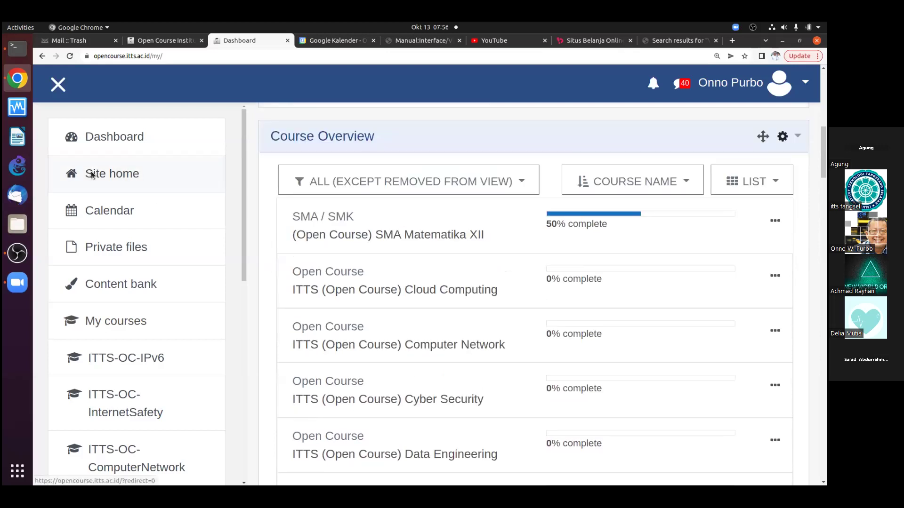
# Find '2022' on Site home, open the ITTS 2022-1 Jaringan Komputer | OWP course, then its Grades
pyautogui.click(92, 174)
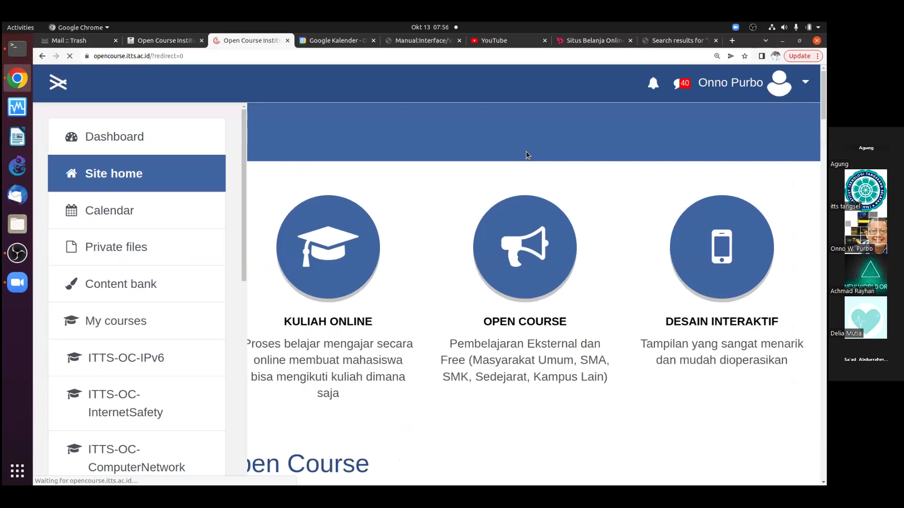
pyautogui.hotkey('ctrl', 'f')
pyautogui.write('2022')
pyautogui.press('Return')
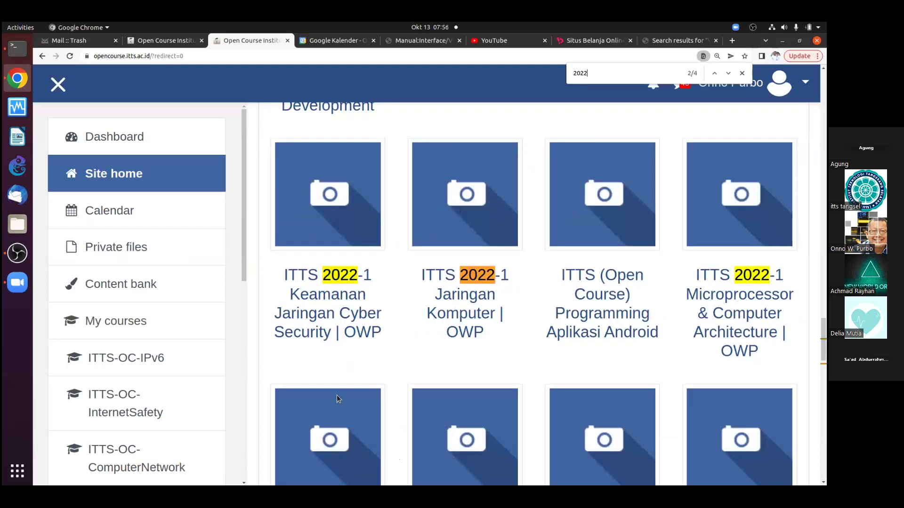
pyautogui.click(464, 277)
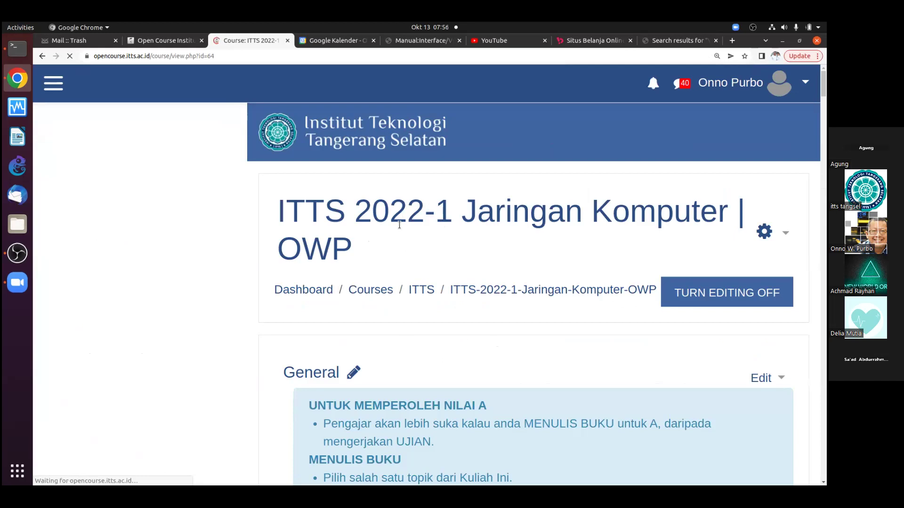
pyautogui.tripleClick(303, 231)
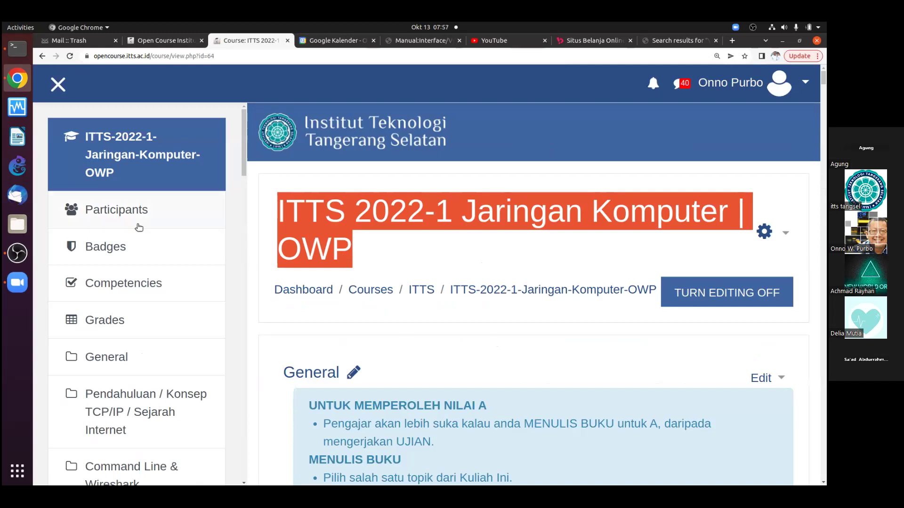
pyautogui.click(101, 324)
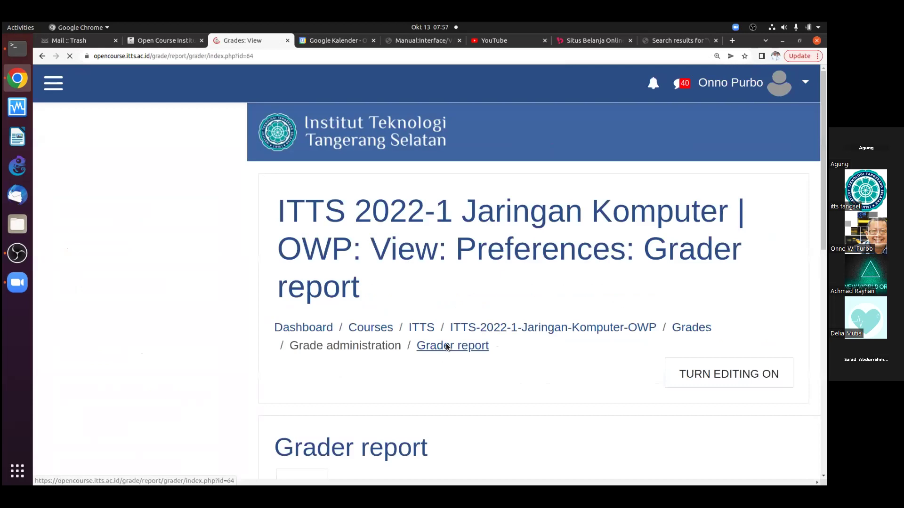
pyautogui.scroll(-5, 428, 313)
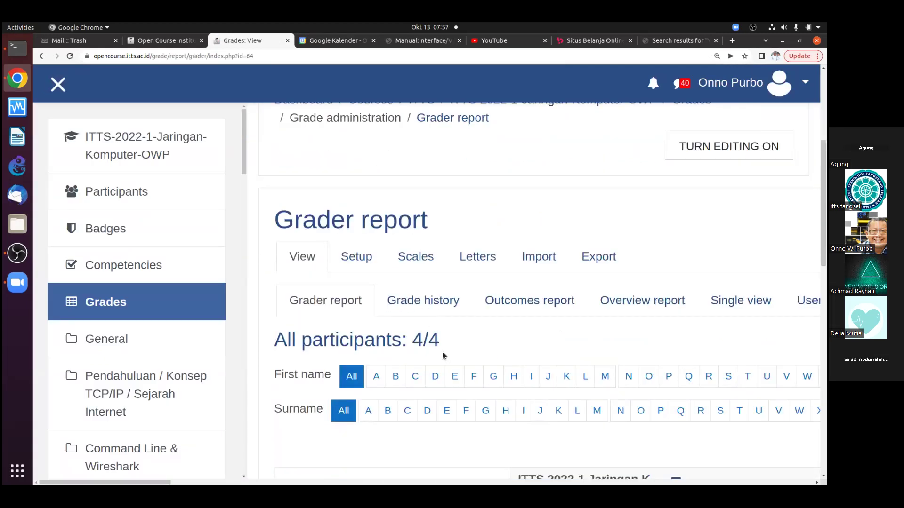
pyautogui.scroll(-6, 441, 353)
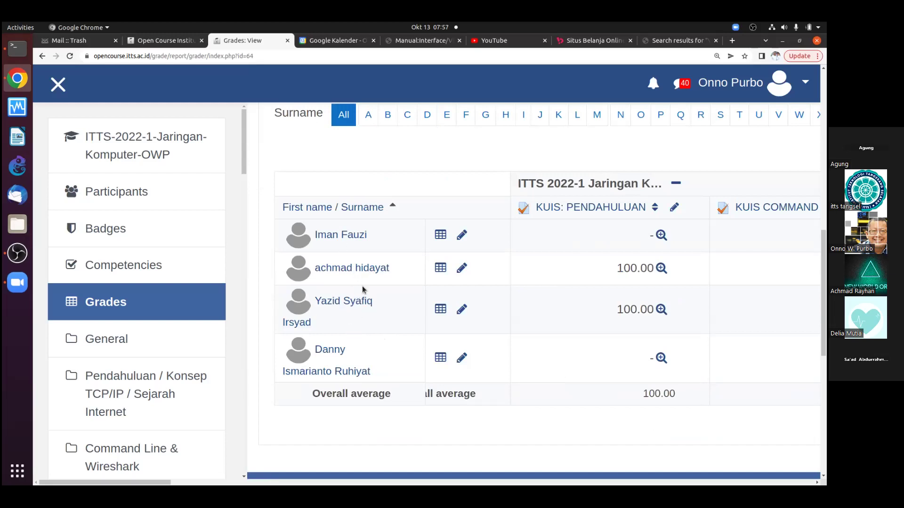
pyautogui.hotkey('ctrl', '-')
pyautogui.hotkey('ctrl', '-')
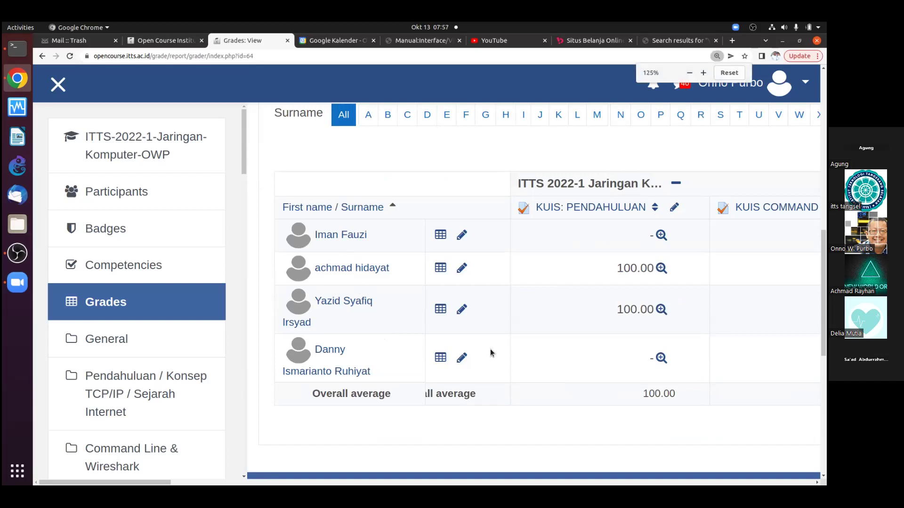
pyautogui.hotkey('ctrl', '-')
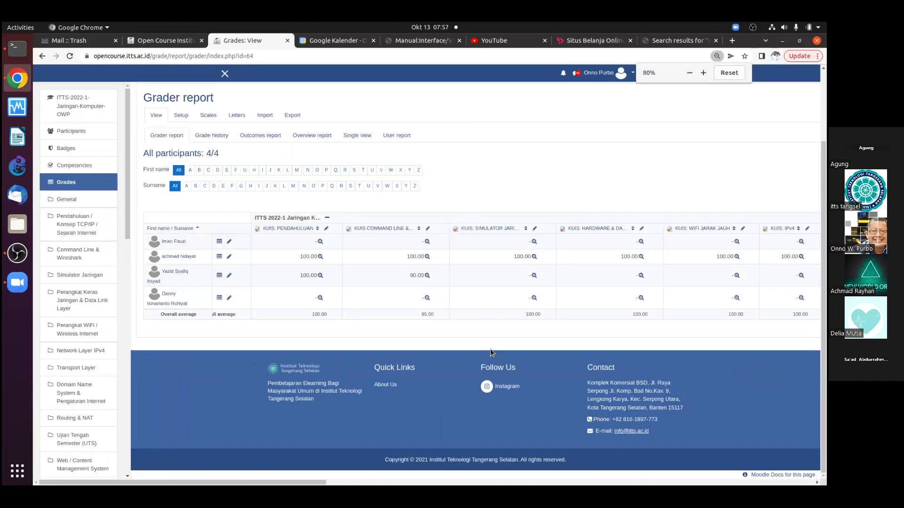
pyautogui.hscroll(10, 490, 348)
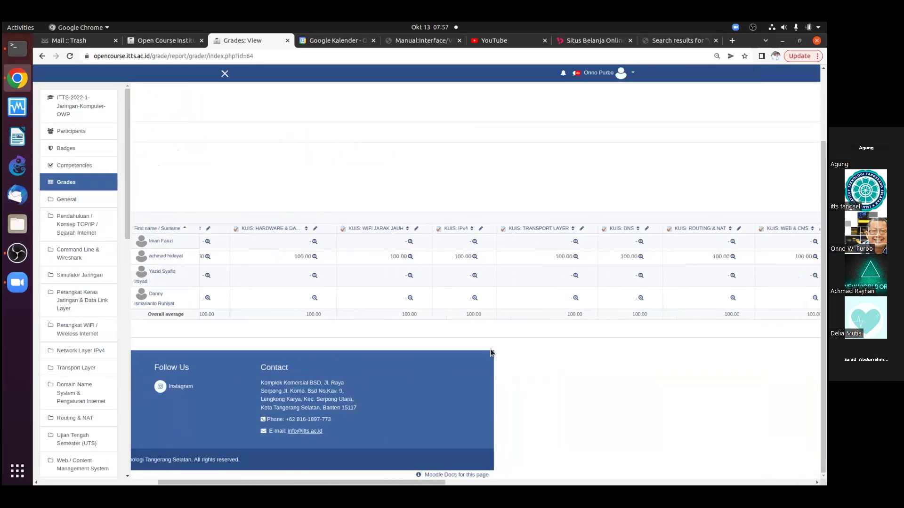
pyautogui.hscroll(10, 490, 352)
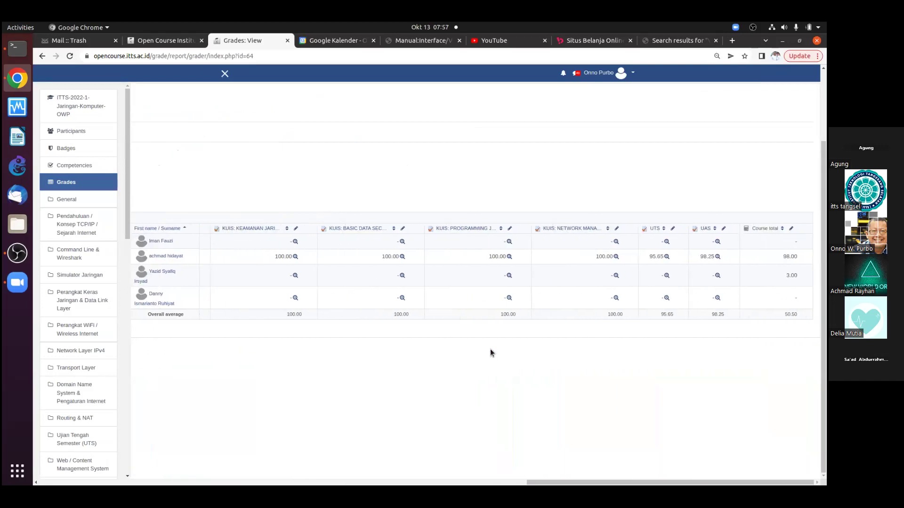
pyautogui.hscroll(-10, 490, 351)
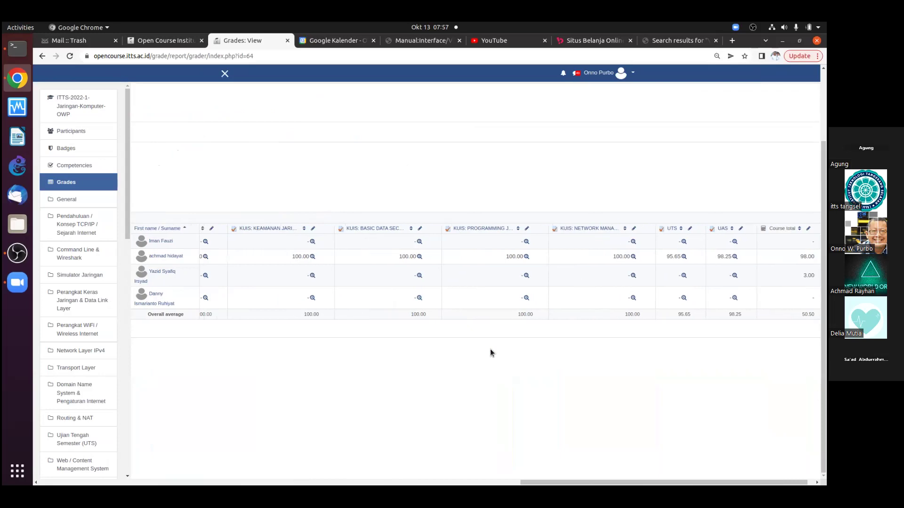
pyautogui.hscroll(10, 490, 350)
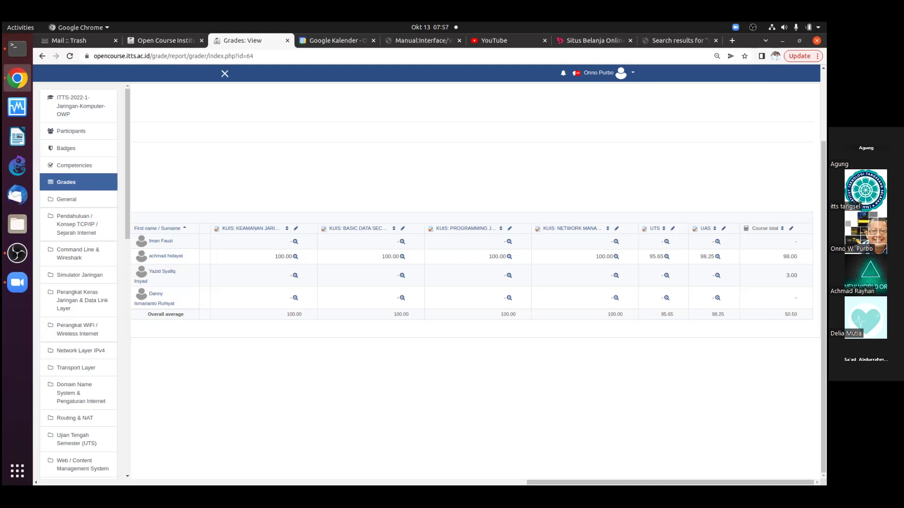
pyautogui.hotkey('ctrl', '+')
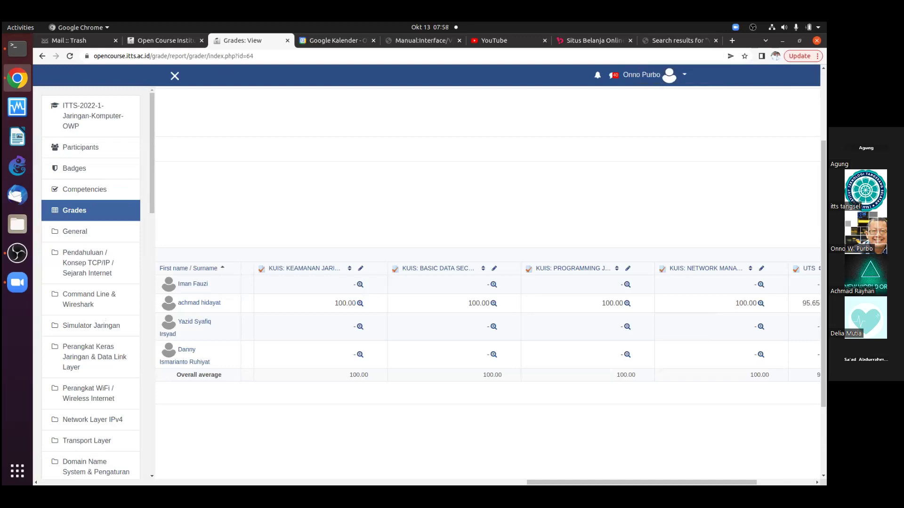
pyautogui.scroll(-1, 686, 332)
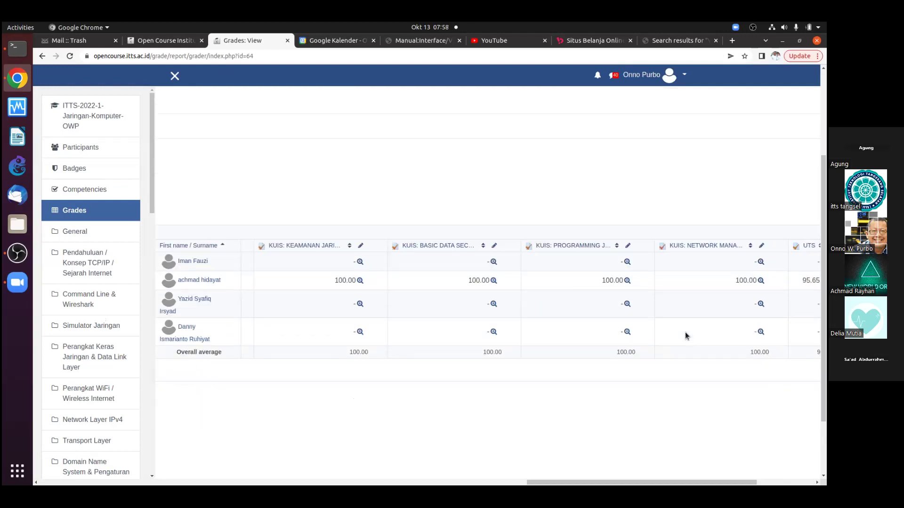
pyautogui.hscroll(-5, 685, 332)
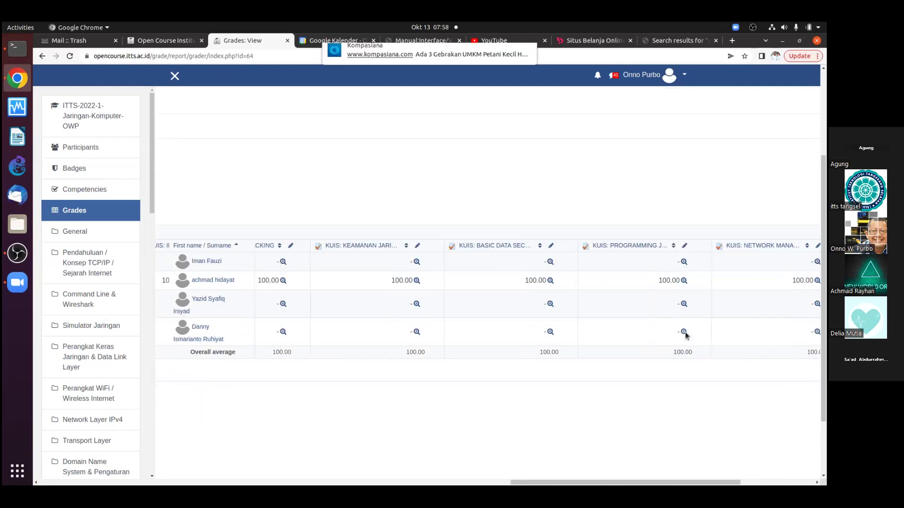
pyautogui.hscroll(-10, 685, 331)
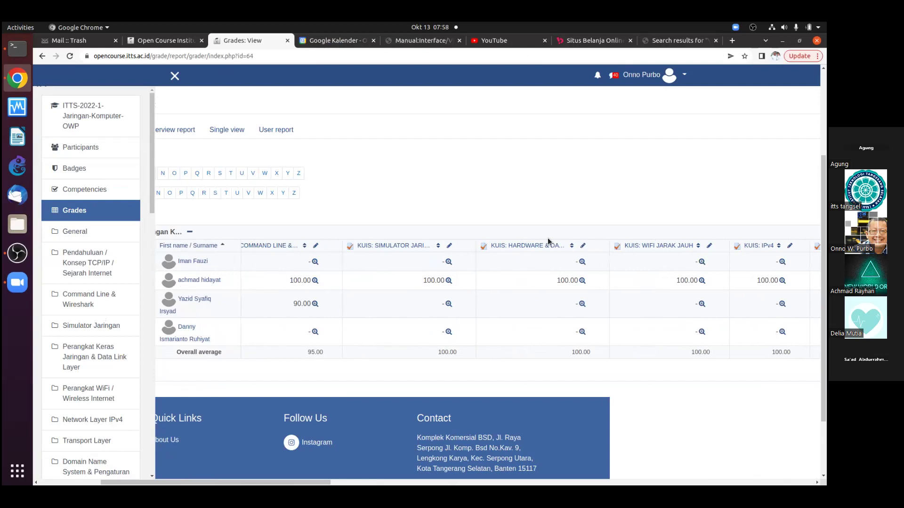
pyautogui.doubleClick(249, 56)
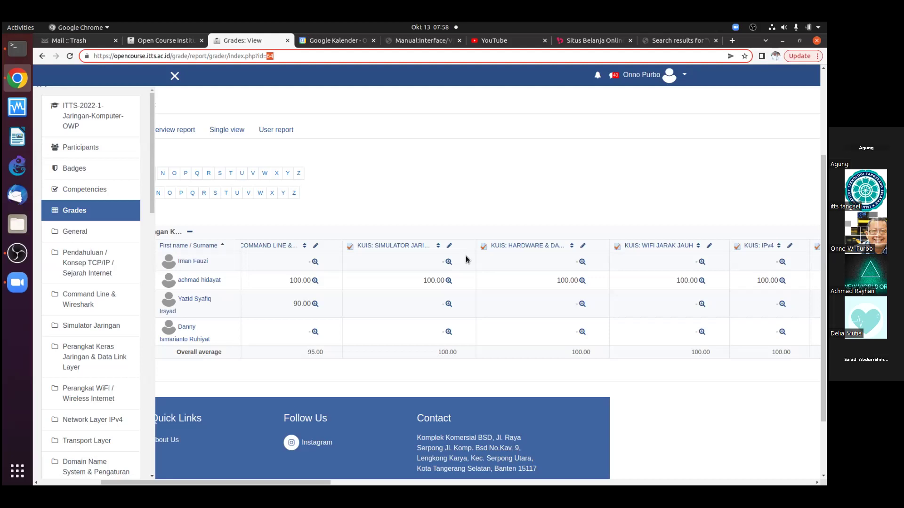
pyautogui.press('End')
pyautogui.click(377, 376)
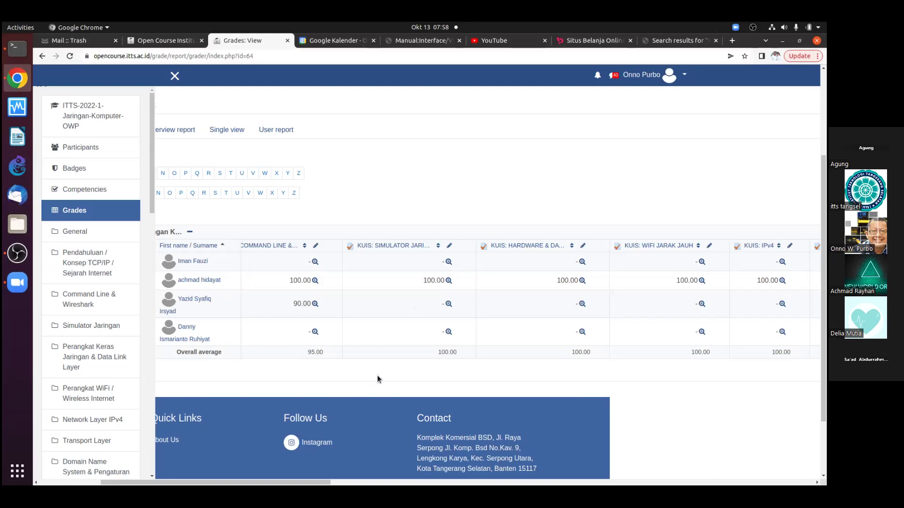
pyautogui.hscroll(8, 376, 379)
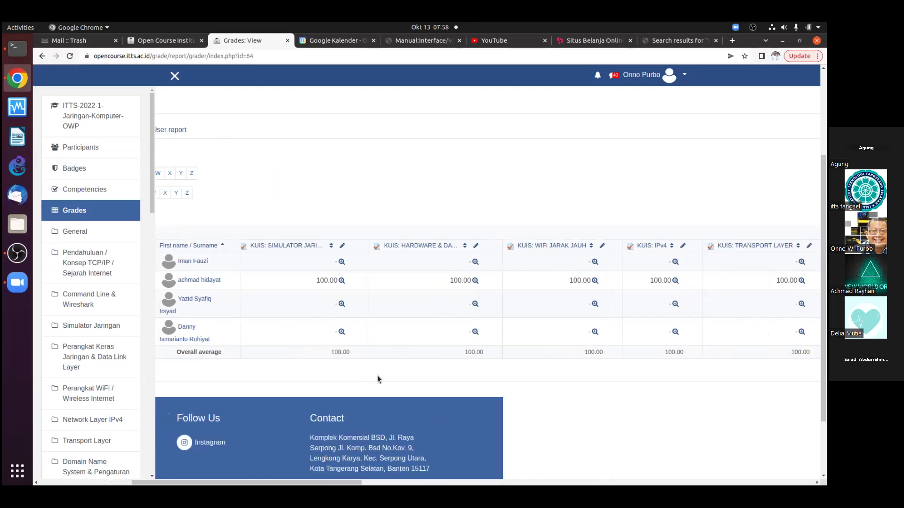
pyautogui.hscroll(15, 377, 377)
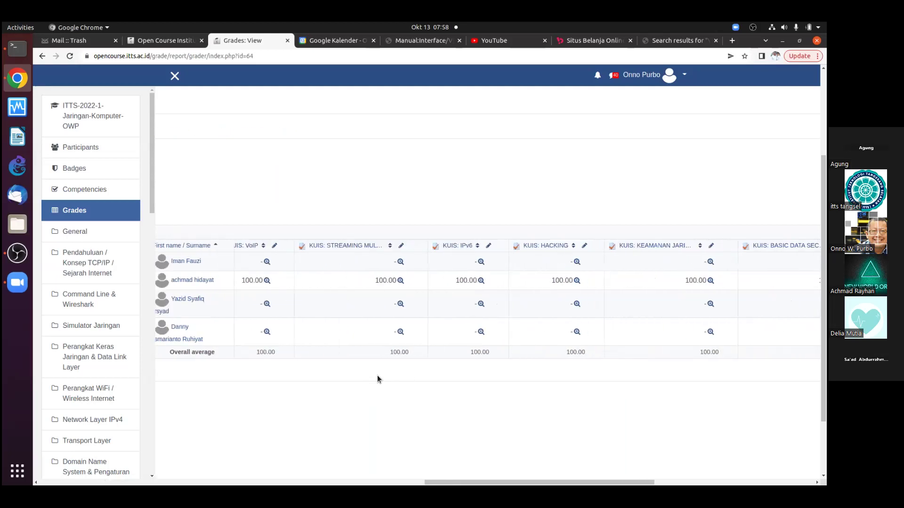
pyautogui.hscroll(6, 377, 380)
pyautogui.hscroll(-10, 377, 379)
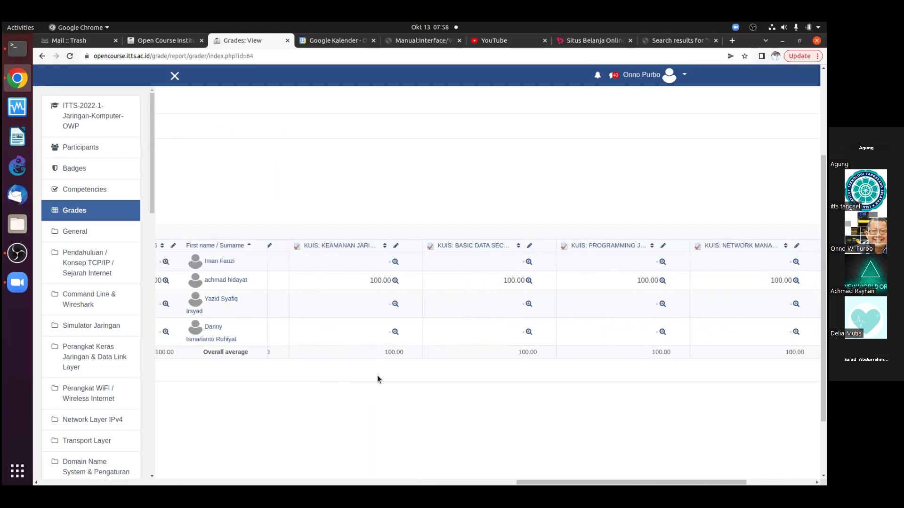
pyautogui.hscroll(-4, 377, 379)
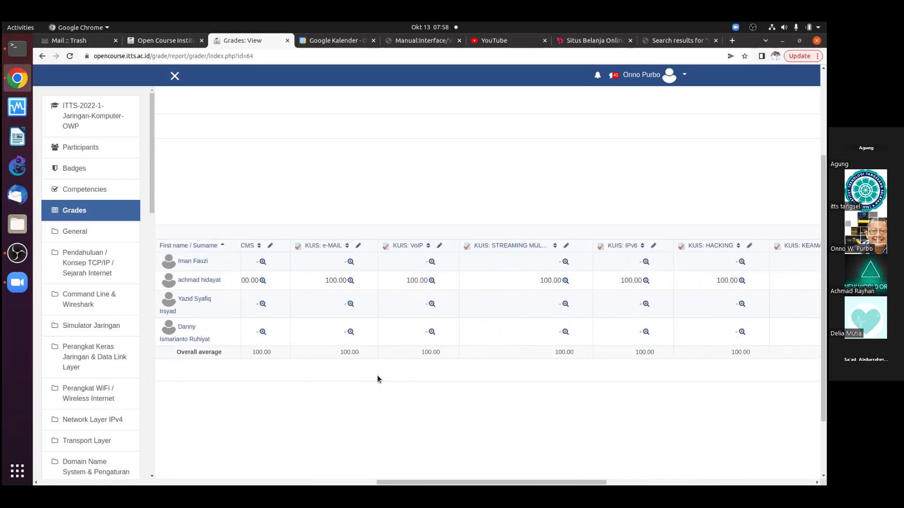
pyautogui.hscroll(-10, 377, 379)
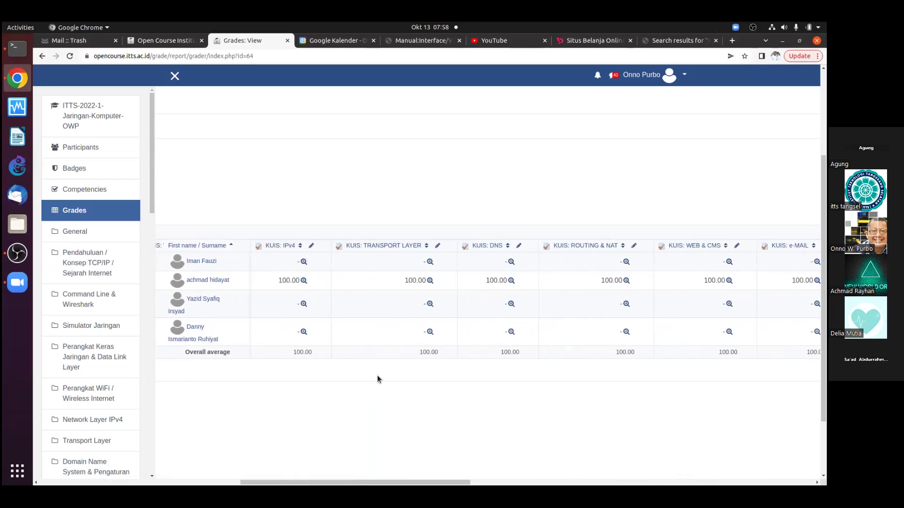
pyautogui.hscroll(-15, 377, 380)
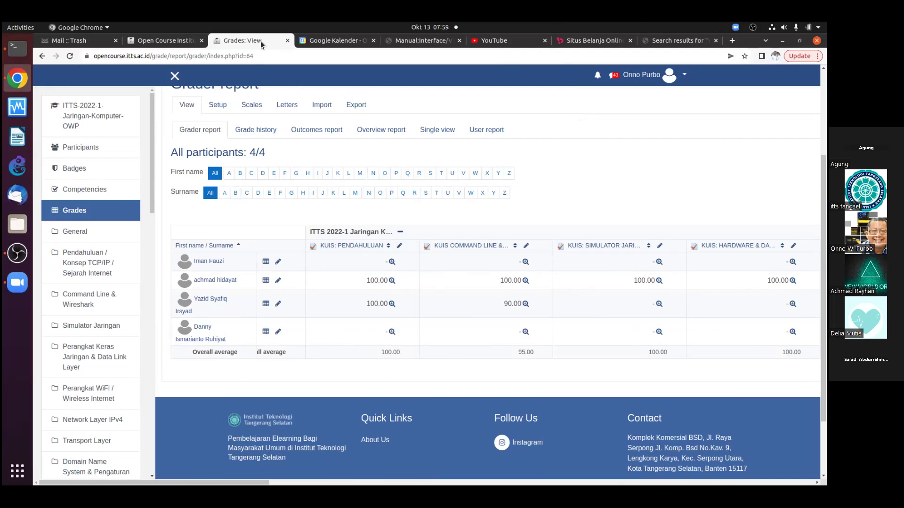
# Reload the grader report so all 6 participants, including the new students, appear
pyautogui.click(71, 56)
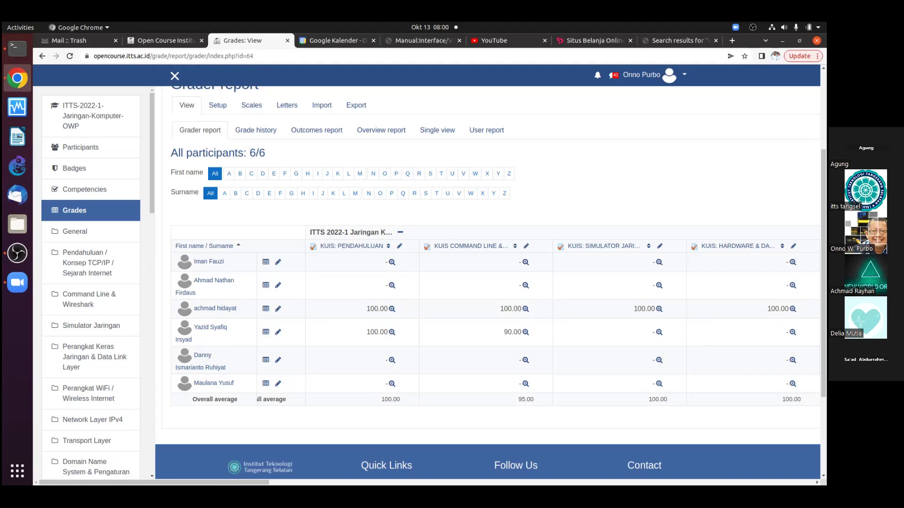
pyautogui.click(753, 27)
pyautogui.click(725, 118)
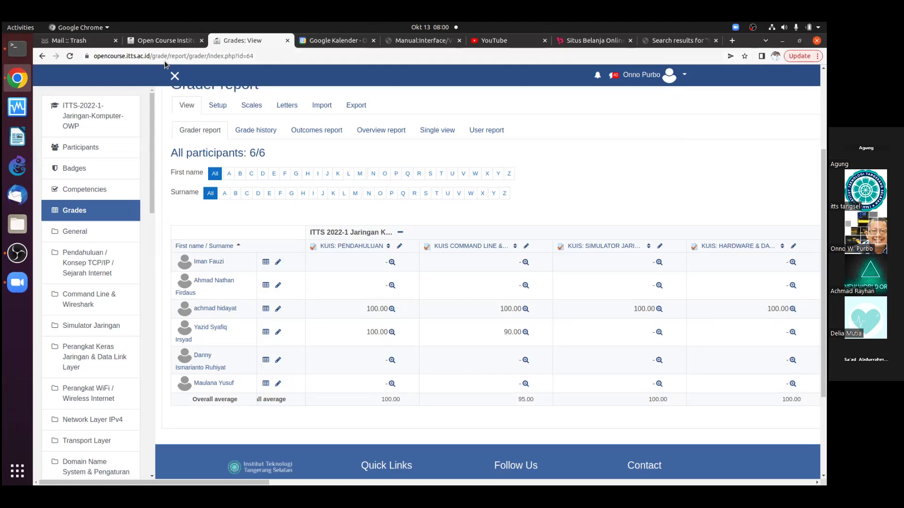
pyautogui.scroll(3, 320, 143)
pyautogui.scroll(1, 228, 185)
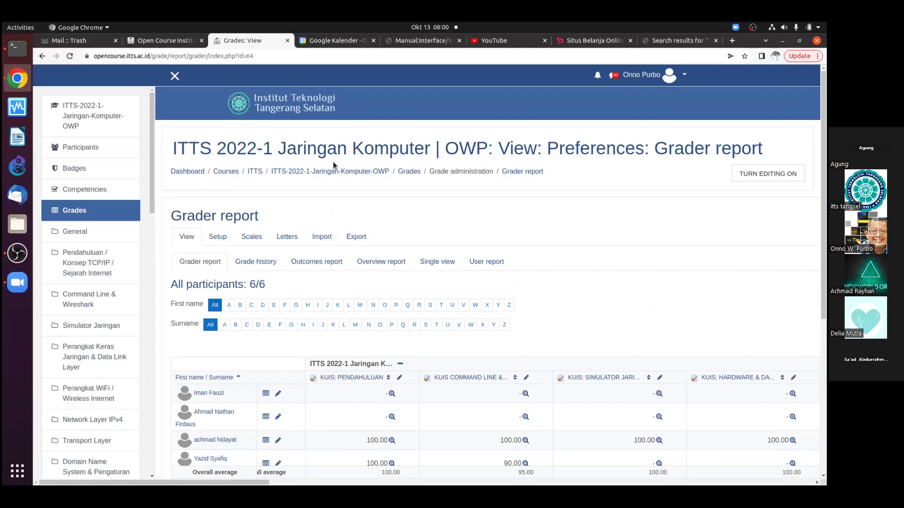
pyautogui.click(248, 57)
pyautogui.moveTo(259, 56); pyautogui.dragTo(274, 57)
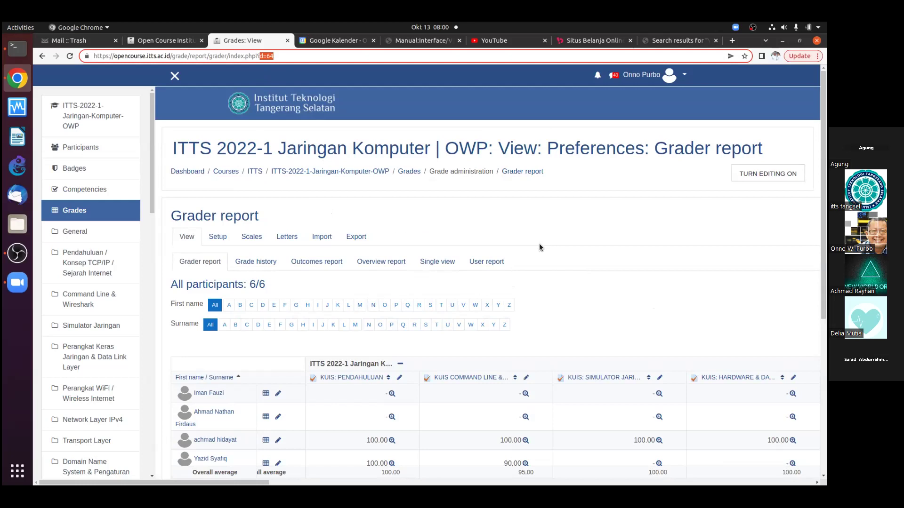
pyautogui.scroll(-3, 540, 247)
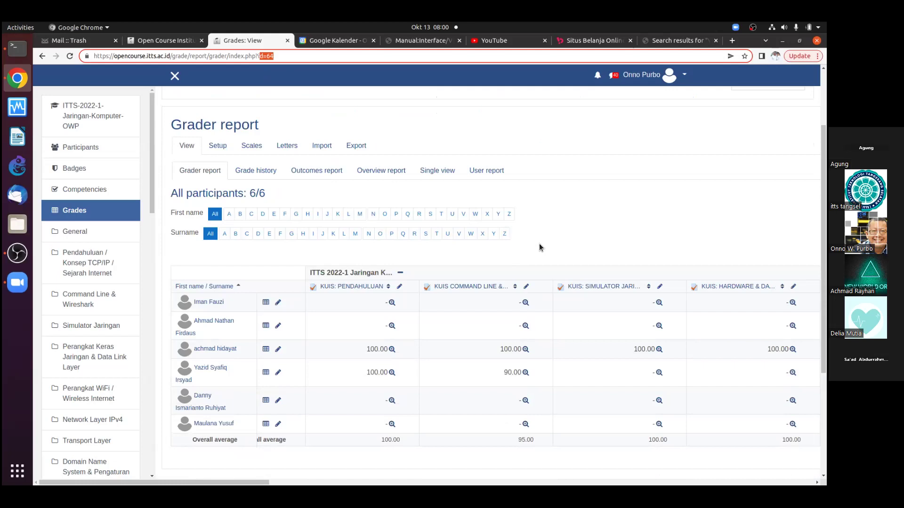
pyautogui.scroll(3, 538, 244)
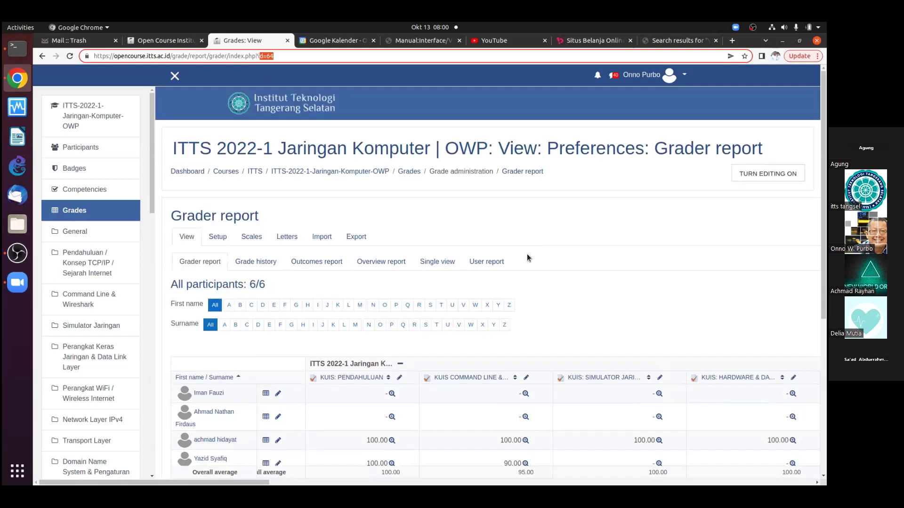
pyautogui.scroll(-7, 445, 289)
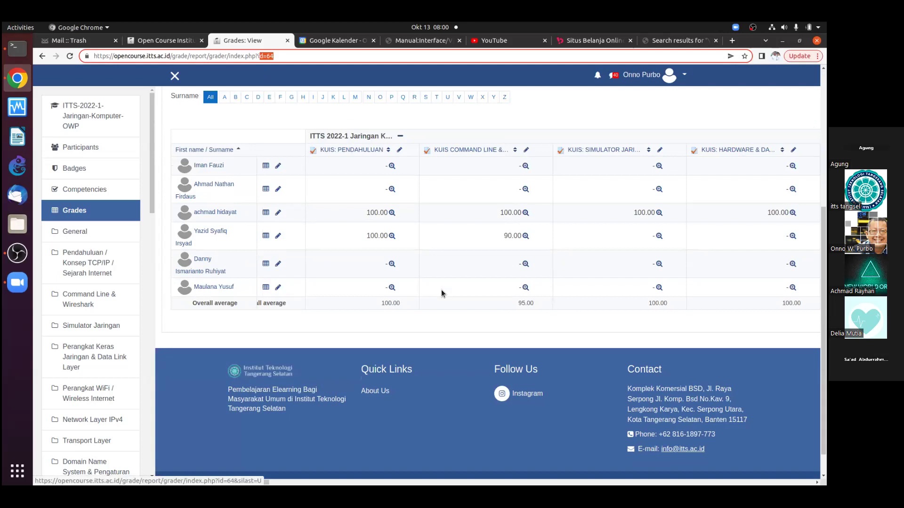
pyautogui.press('Right')
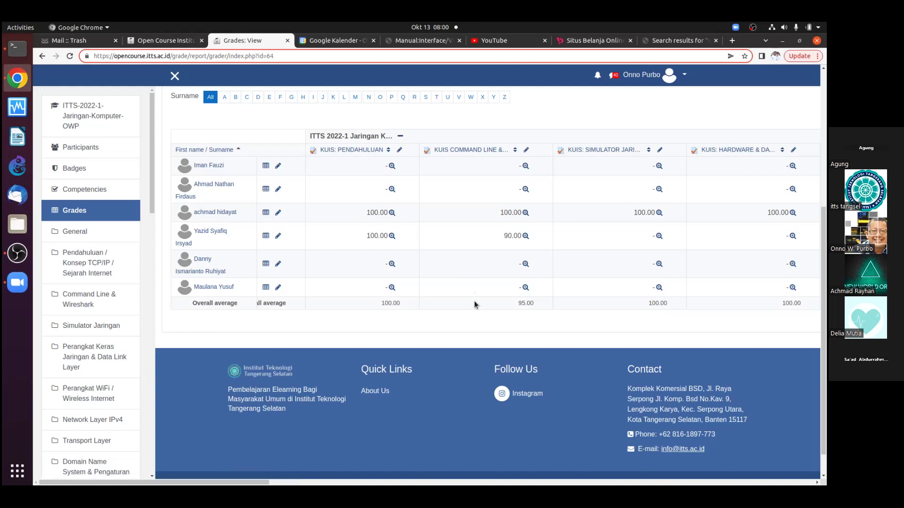
# Scroll across the grade table, then open the course's Command Line & Wireshark section
pyautogui.click(474, 329)
pyautogui.hscroll(5, 474, 328)
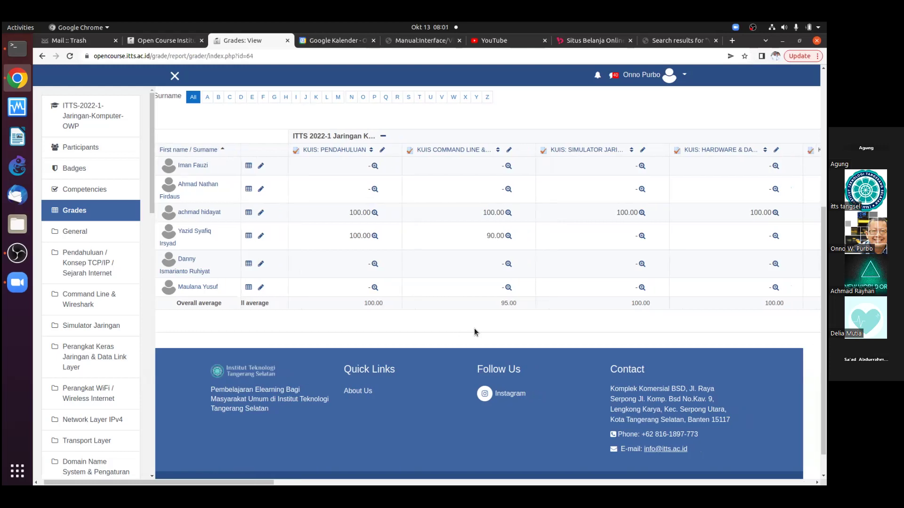
pyautogui.hscroll(10, 474, 329)
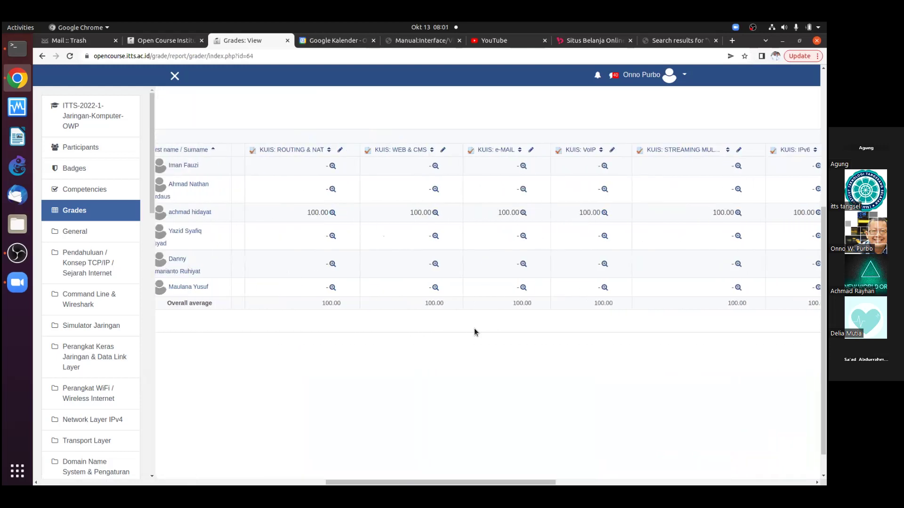
pyautogui.hscroll(10, 474, 329)
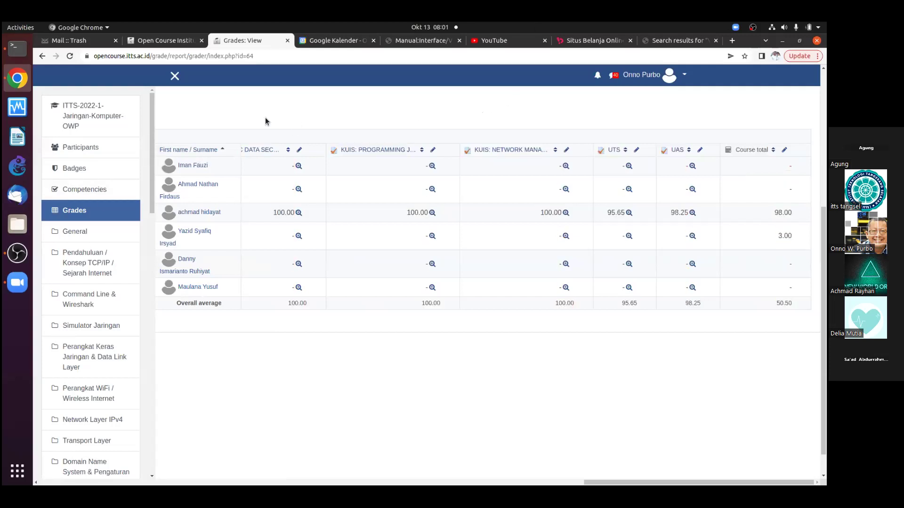
pyautogui.hscroll(-5, 265, 117)
pyautogui.hscroll(-5, 264, 118)
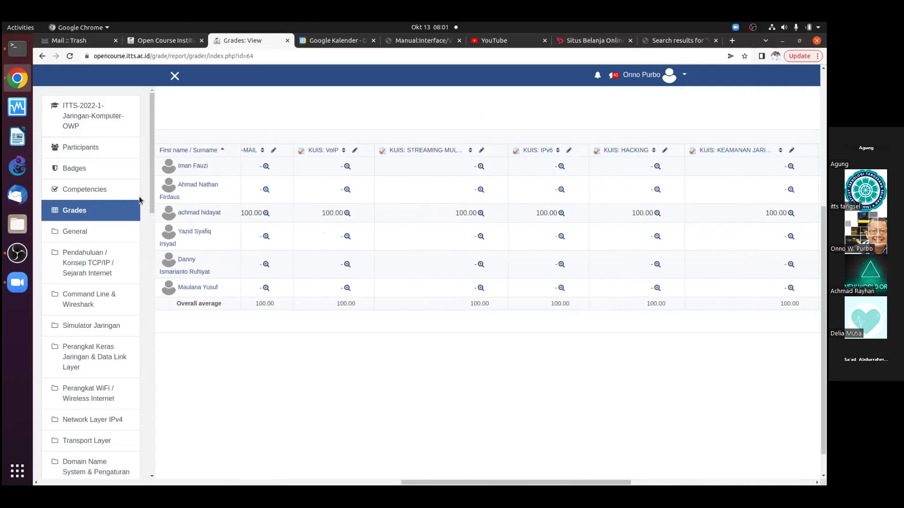
pyautogui.click(95, 303)
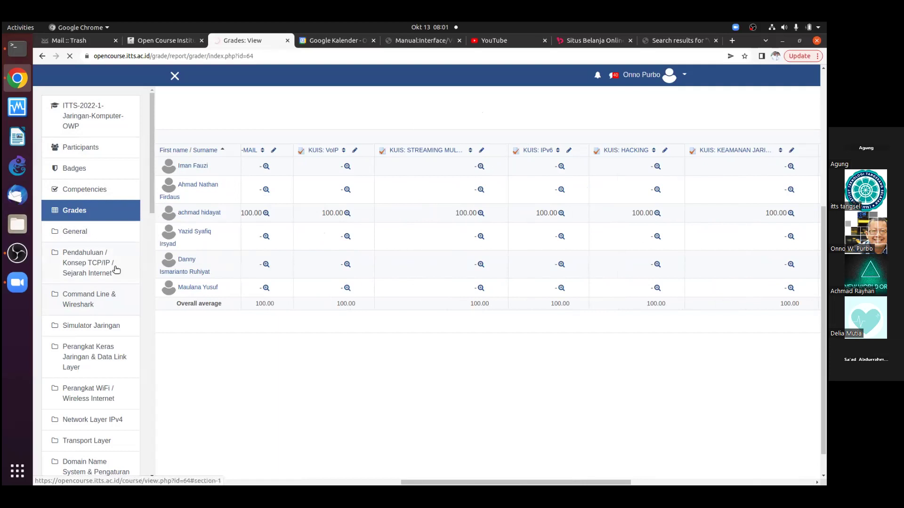
pyautogui.click(92, 296)
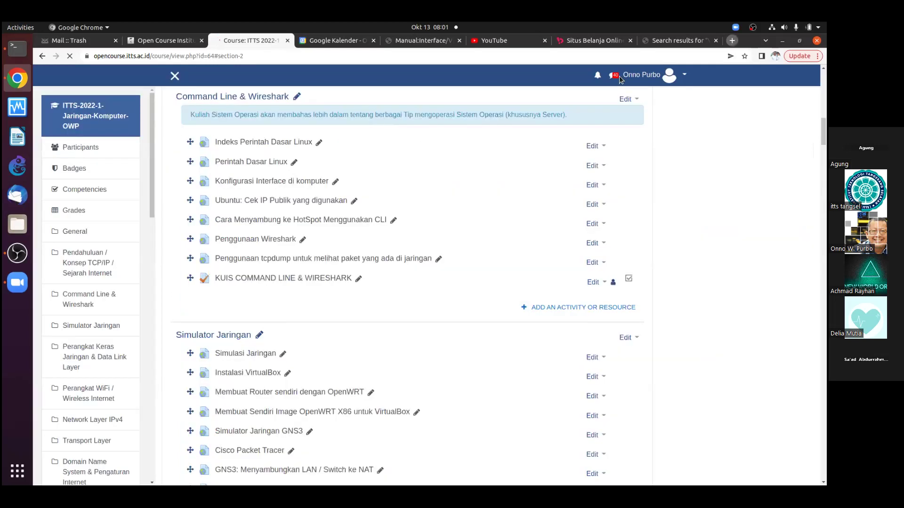
# Open a new browser tab and run a Google search for a person's name
pyautogui.click(731, 41)
pyautogui.click(375, 260)
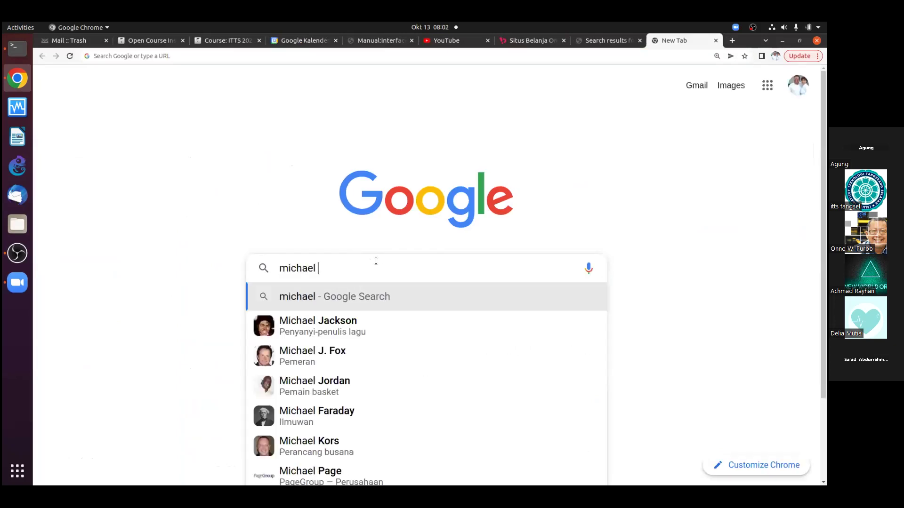
pyautogui.write('ch')
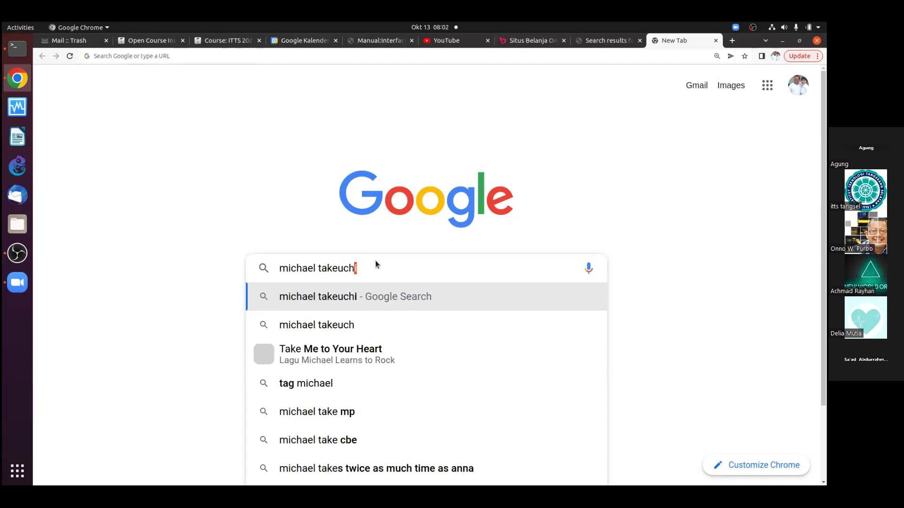
pyautogui.press('Return')
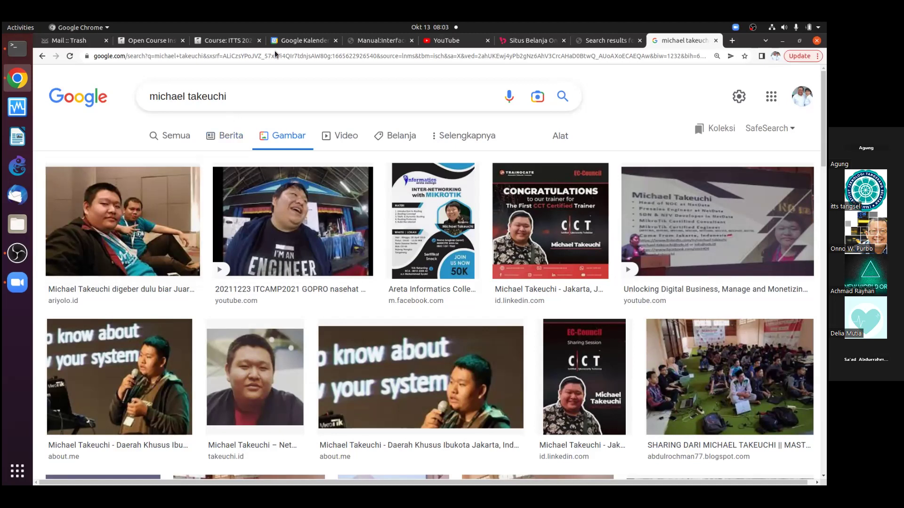
# Back on the ITTS course tab, highlight the Routing & NAT and UTS topic lists
pyautogui.click(213, 41)
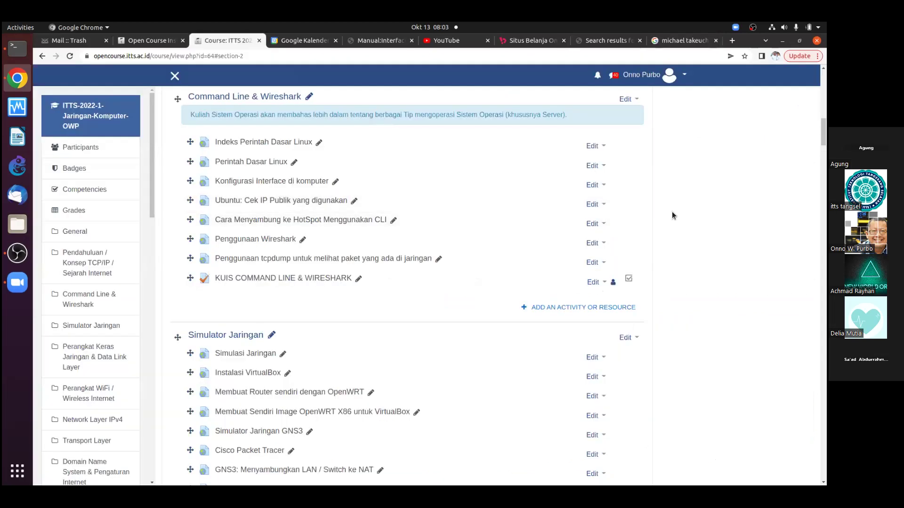
pyautogui.scroll(-9, 671, 210)
pyautogui.scroll(-7, 679, 202)
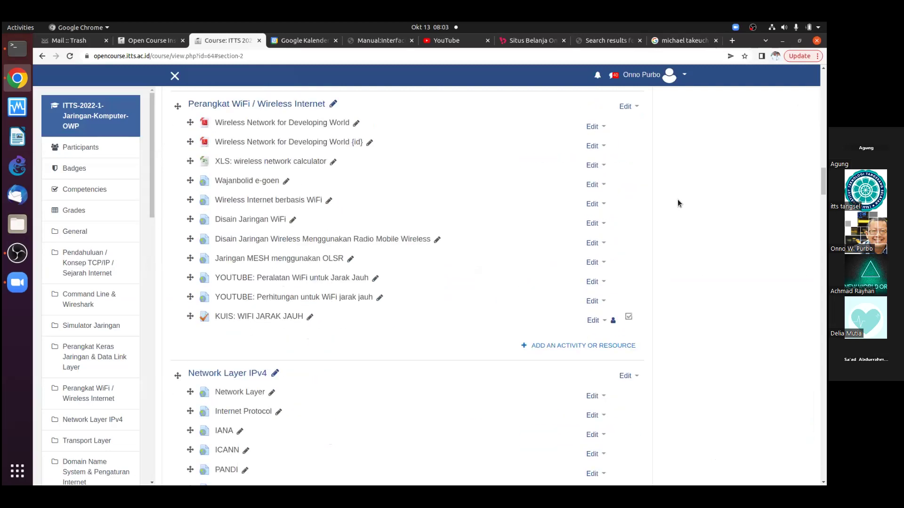
pyautogui.scroll(-9, 677, 199)
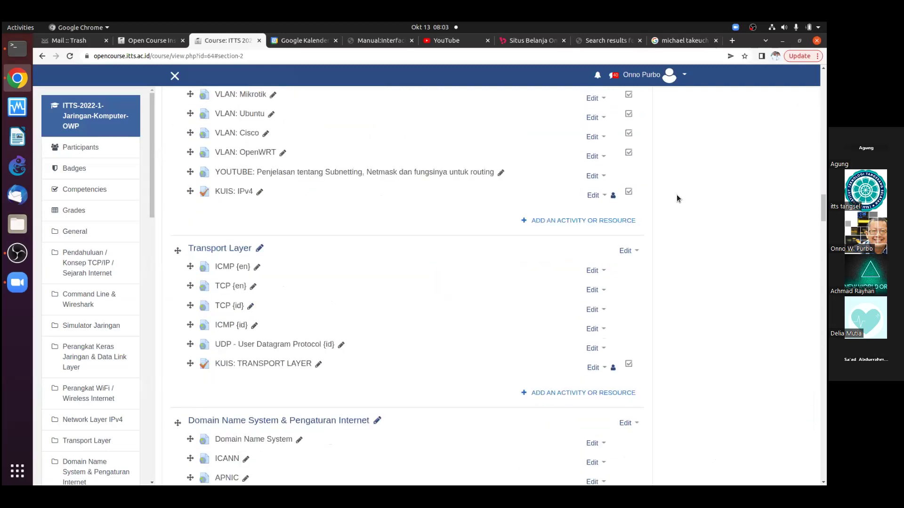
pyautogui.scroll(-10, 676, 194)
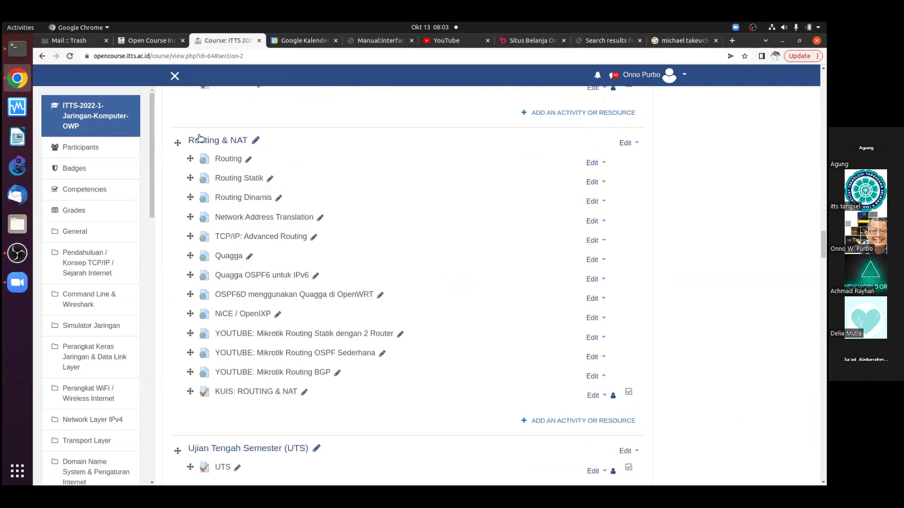
pyautogui.moveTo(160, 129); pyautogui.dragTo(485, 392)
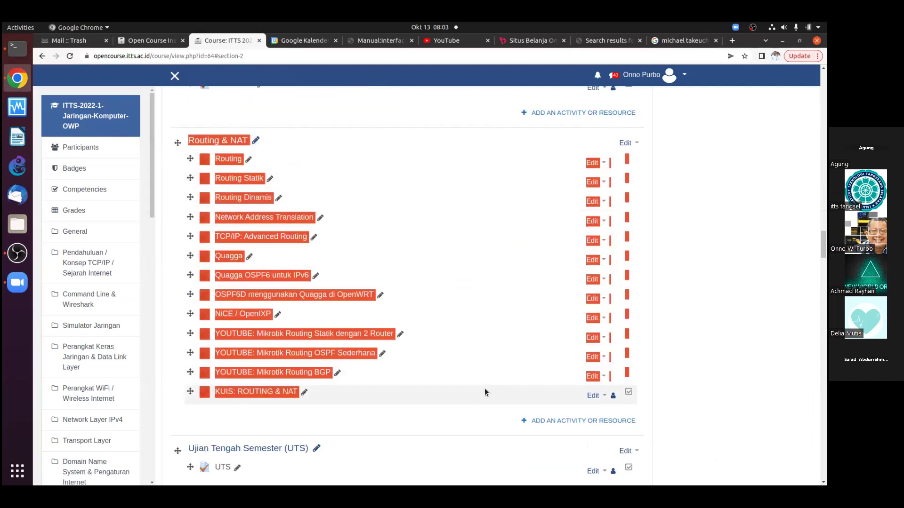
pyautogui.click(741, 282)
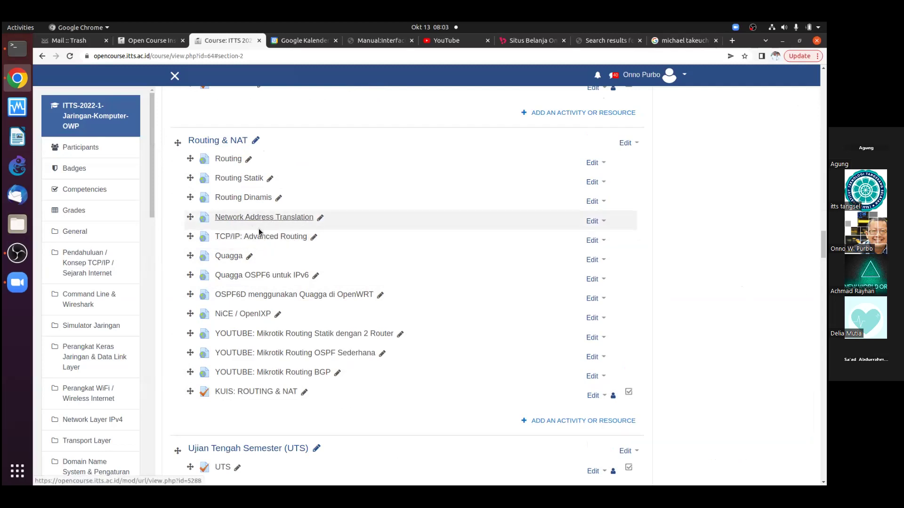
pyautogui.moveTo(165, 136); pyautogui.dragTo(670, 385)
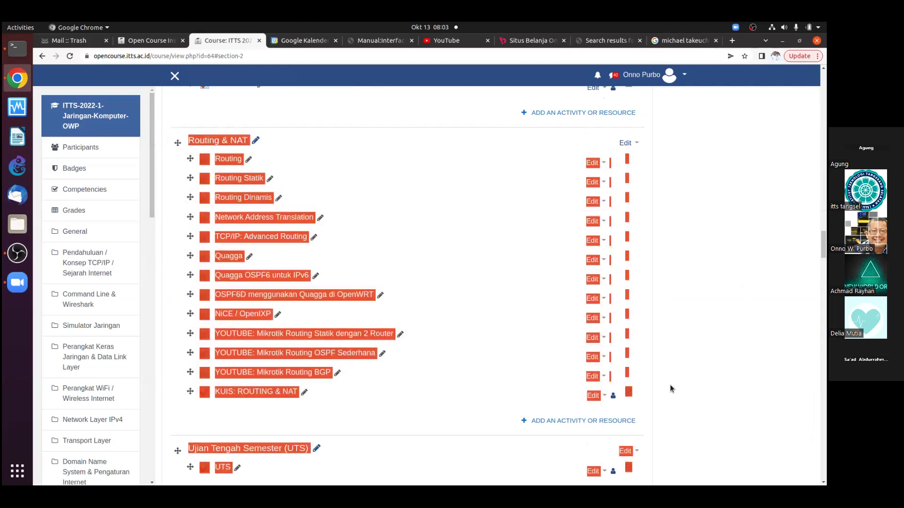
pyautogui.scroll(-1, 713, 244)
pyautogui.click(712, 250)
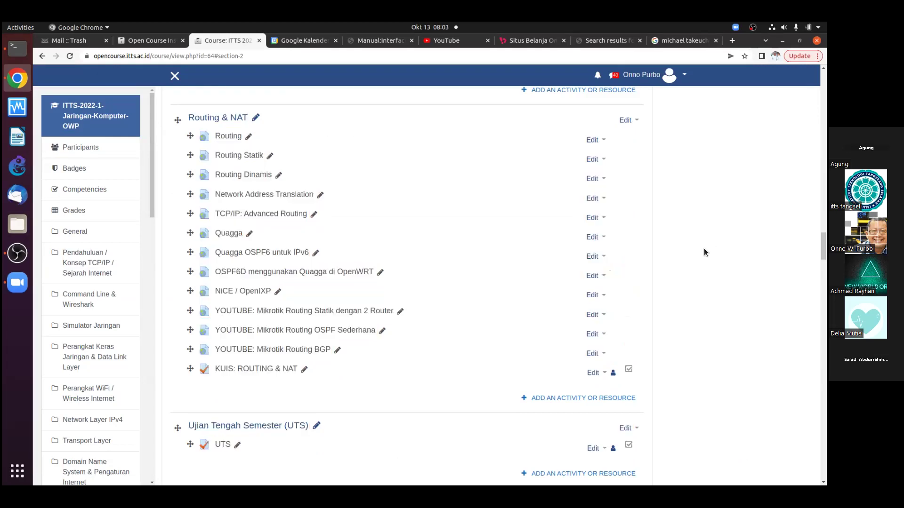
pyautogui.scroll(10, 705, 255)
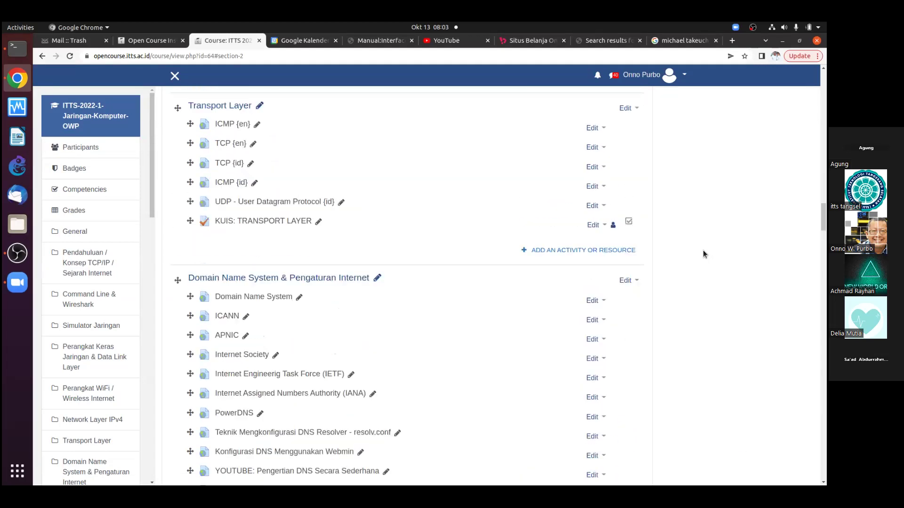
pyautogui.scroll(10, 701, 251)
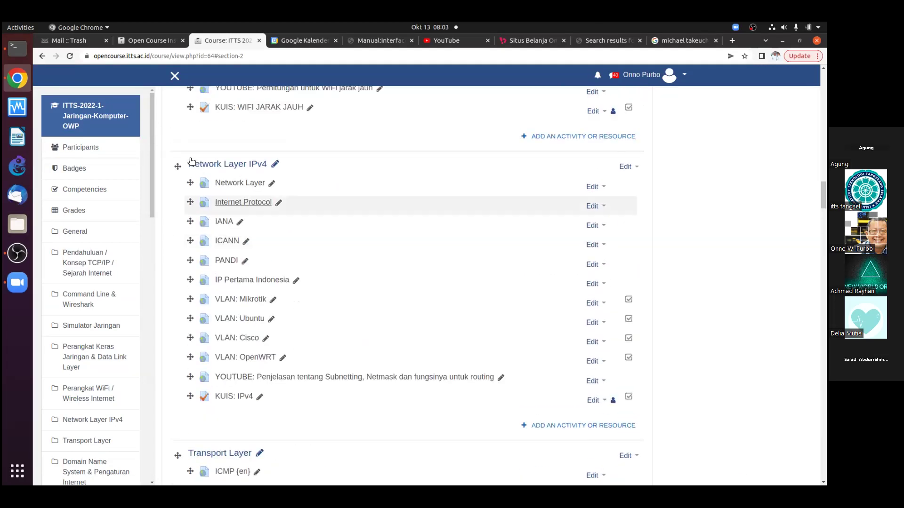
# Highlight the Network Layer IPv4 topics, then scroll down to the IPv6 section
pyautogui.moveTo(169, 157); pyautogui.dragTo(701, 388)
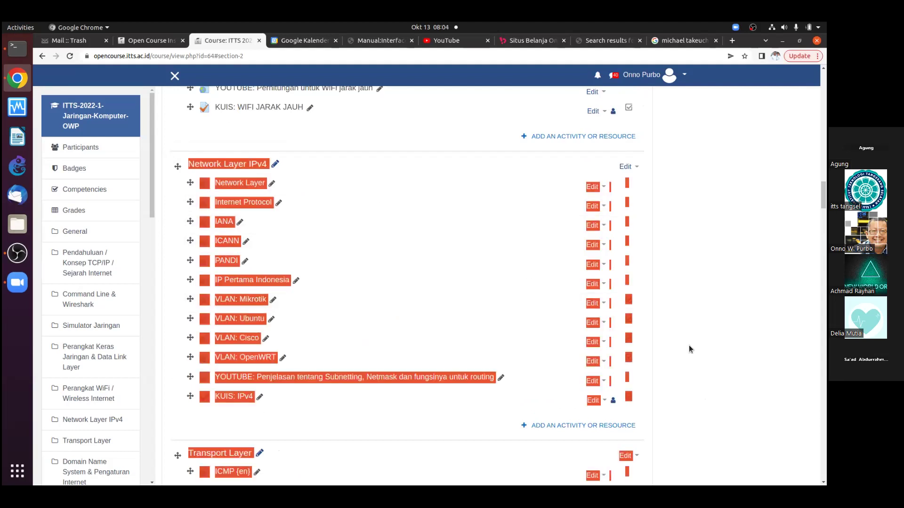
pyautogui.scroll(-15, 688, 349)
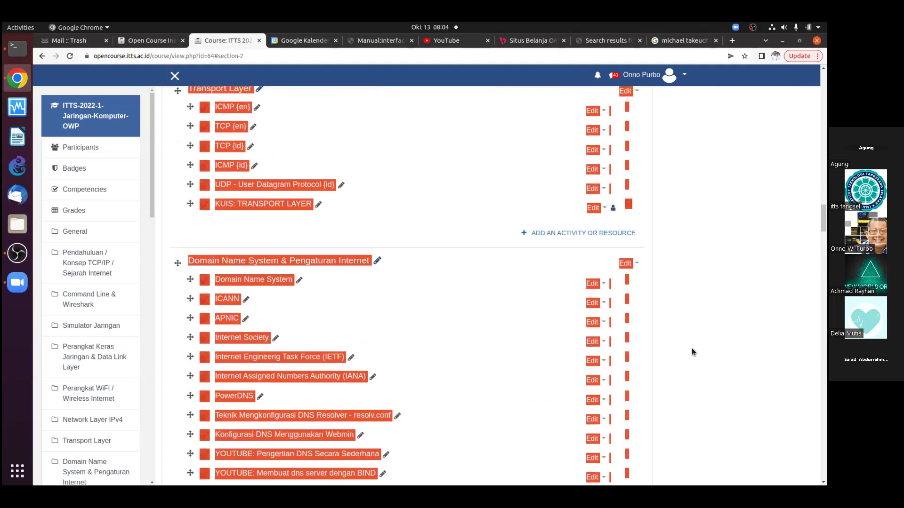
pyautogui.click(689, 358)
pyautogui.scroll(-17, 718, 363)
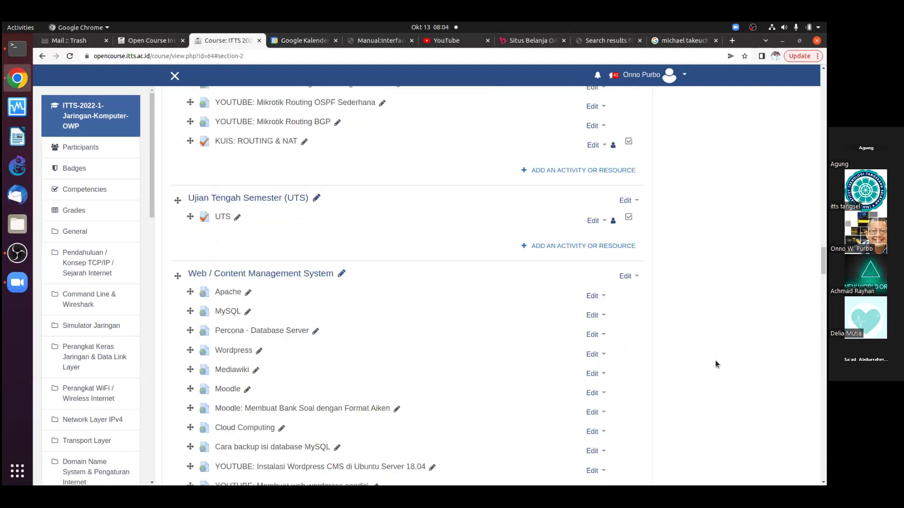
pyautogui.scroll(-16, 714, 364)
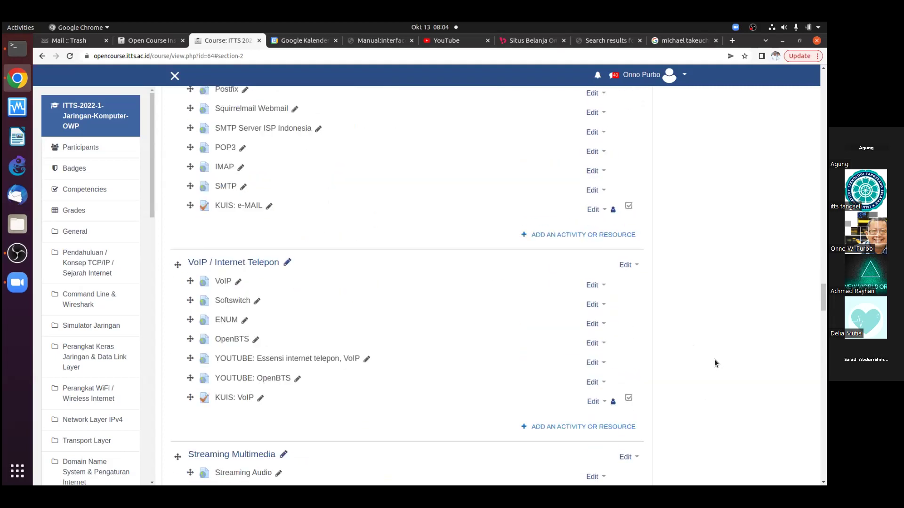
pyautogui.scroll(-2, 714, 363)
pyautogui.scroll(-5, 713, 360)
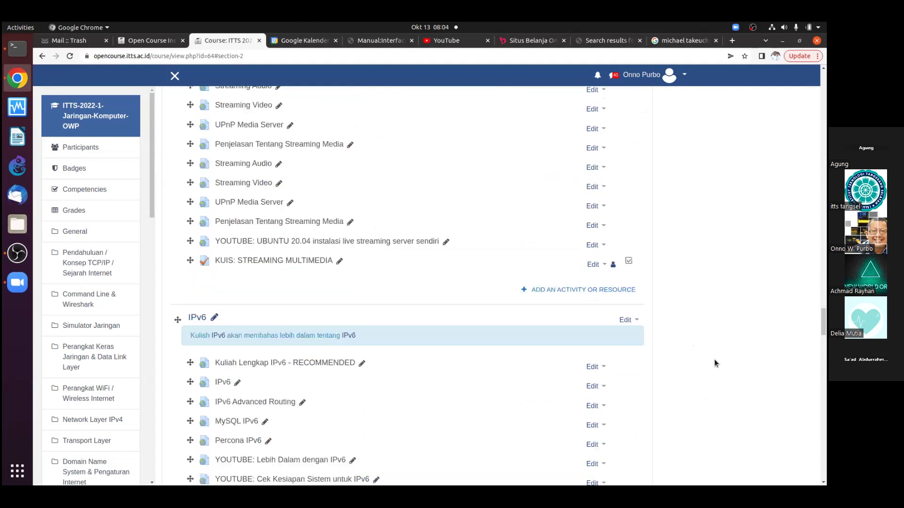
# Highlight the IPv6 section's topics, then scroll back up the course page
pyautogui.moveTo(166, 173); pyautogui.dragTo(600, 445)
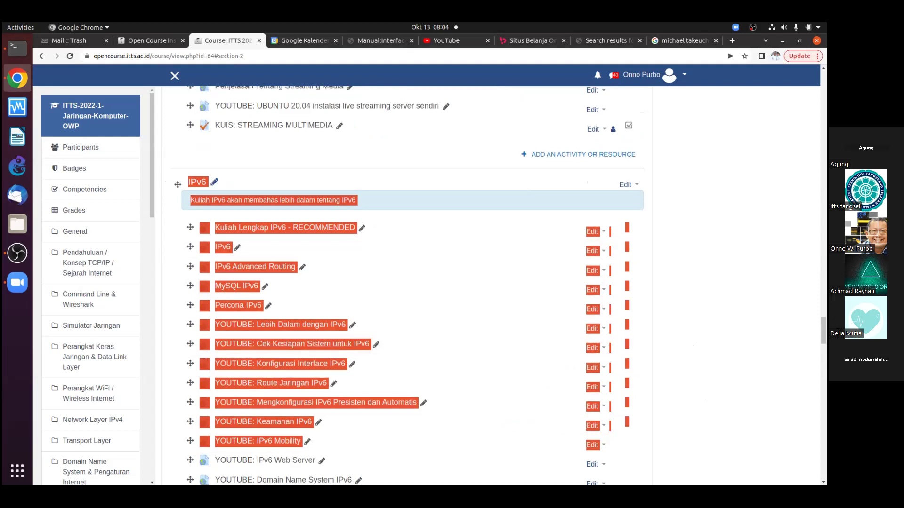
pyautogui.scroll(5, 407, 282)
pyautogui.scroll(5, 408, 283)
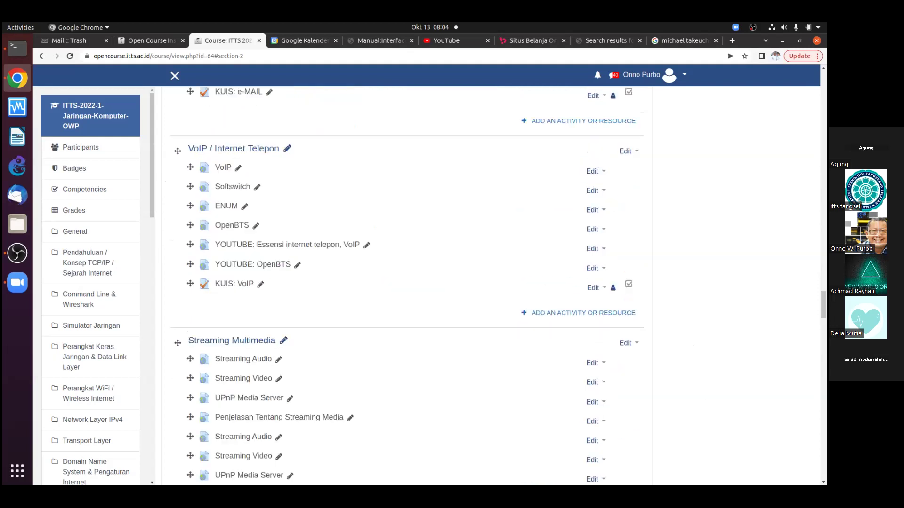
pyautogui.scroll(3, 408, 288)
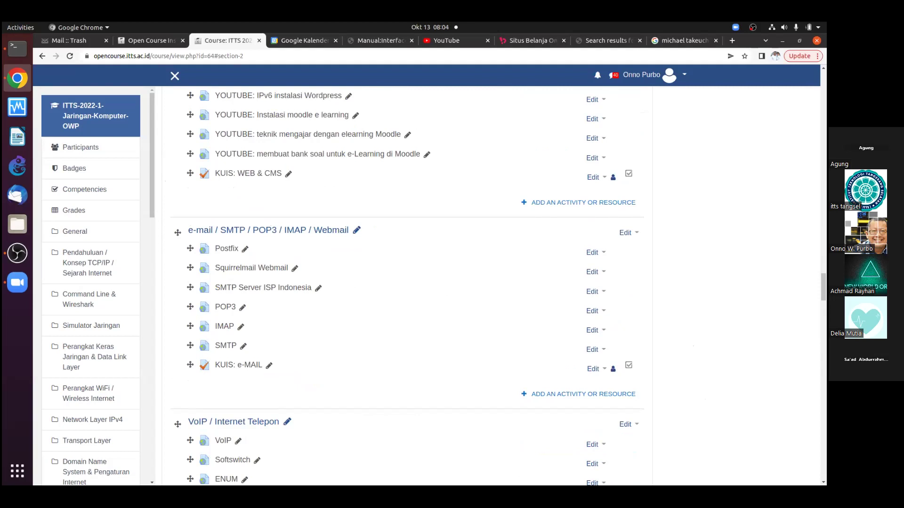
pyautogui.scroll(9, 407, 283)
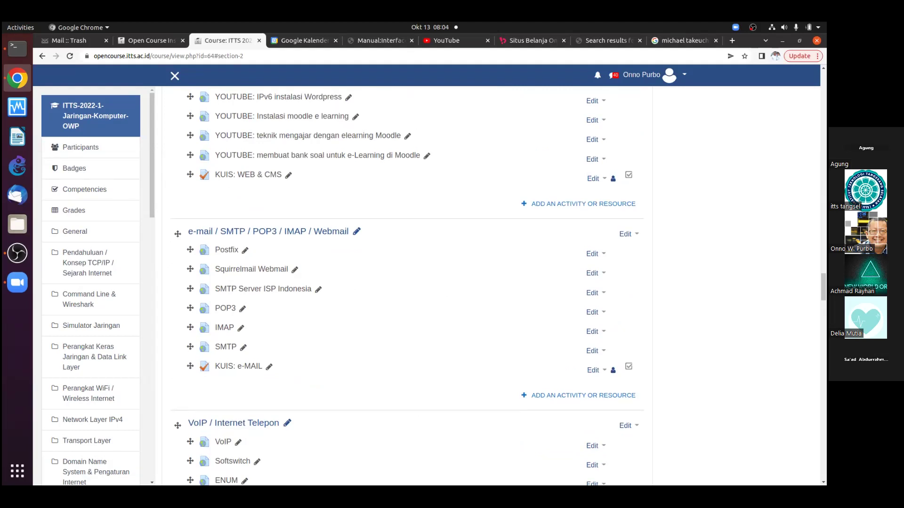
pyautogui.scroll(10, 408, 282)
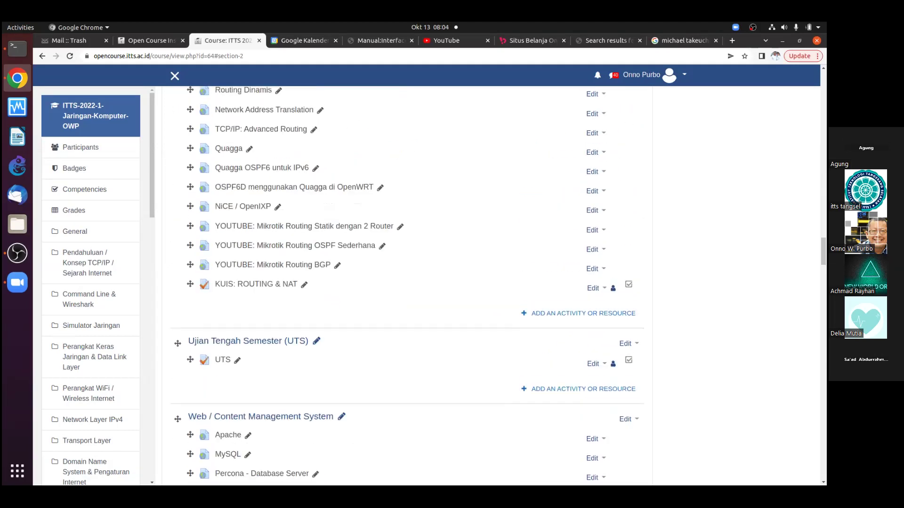
pyautogui.scroll(12, 618, 351)
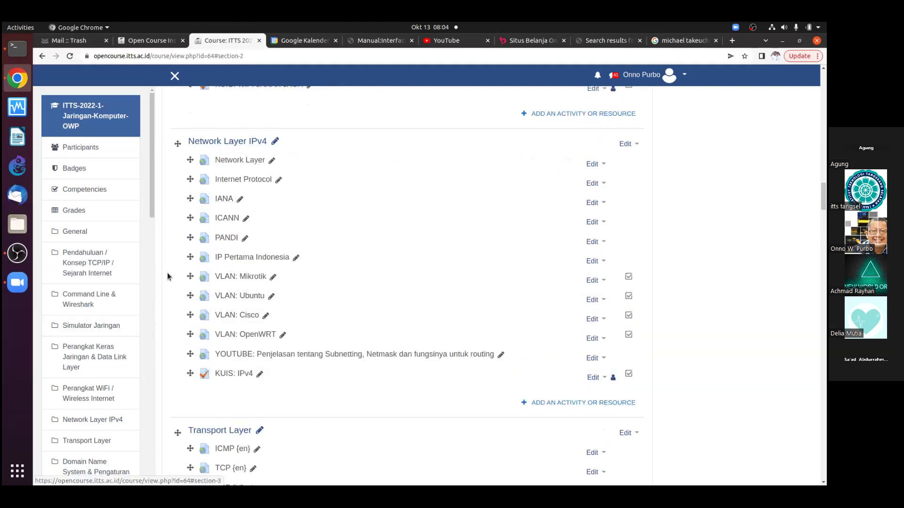
# Highlight the four VLAN topics, then jump to the Pendahuluan / Konsep TCP/IP section
pyautogui.moveTo(168, 273); pyautogui.dragTo(690, 337)
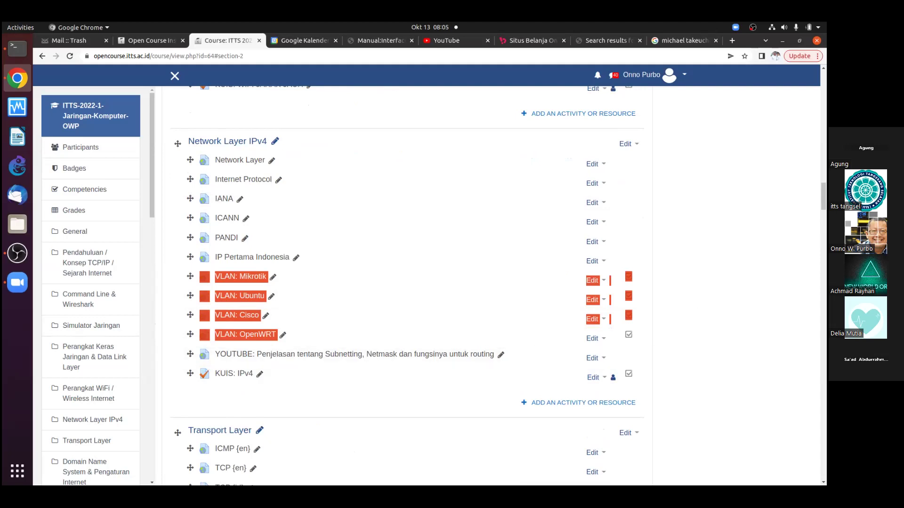
pyautogui.scroll(15, 407, 282)
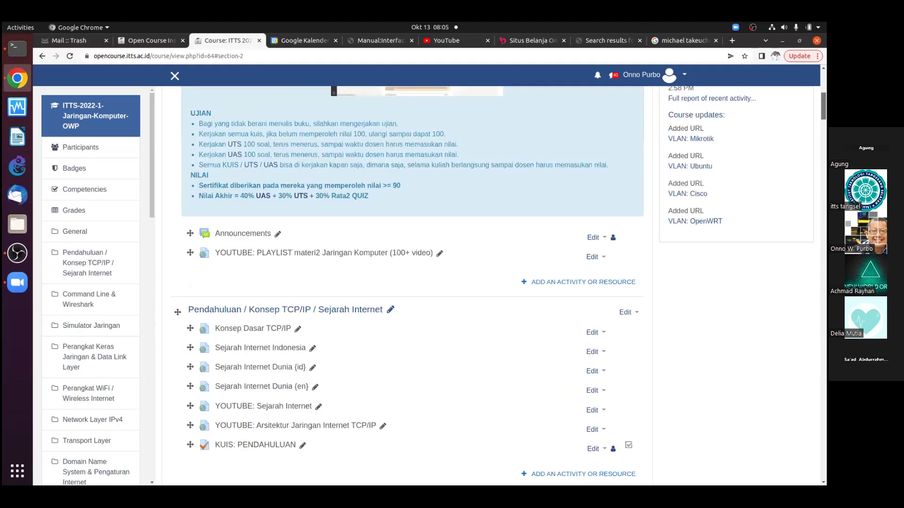
pyautogui.scroll(5, 454, 161)
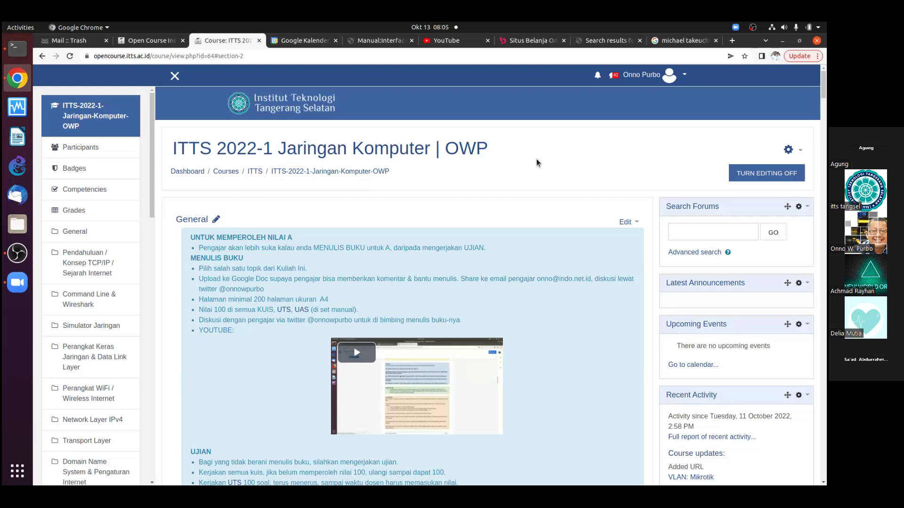
pyautogui.scroll(-4, 419, 225)
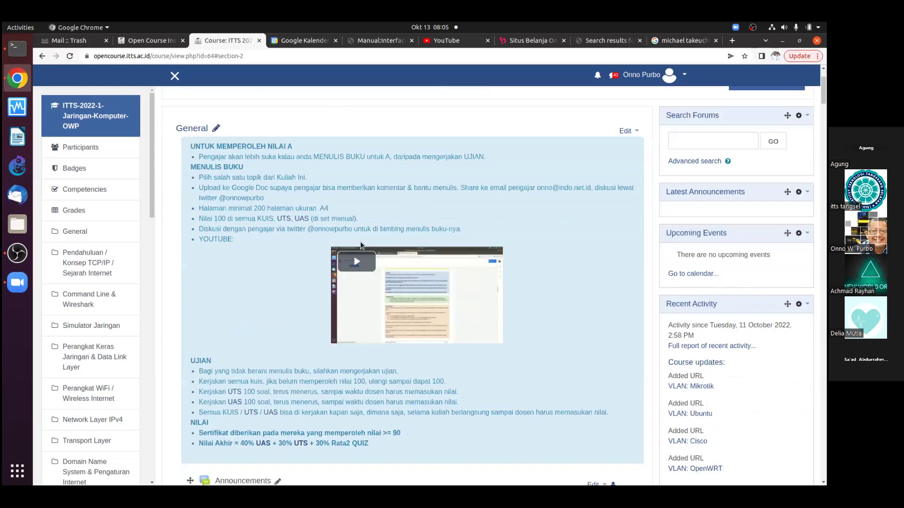
pyautogui.click(76, 254)
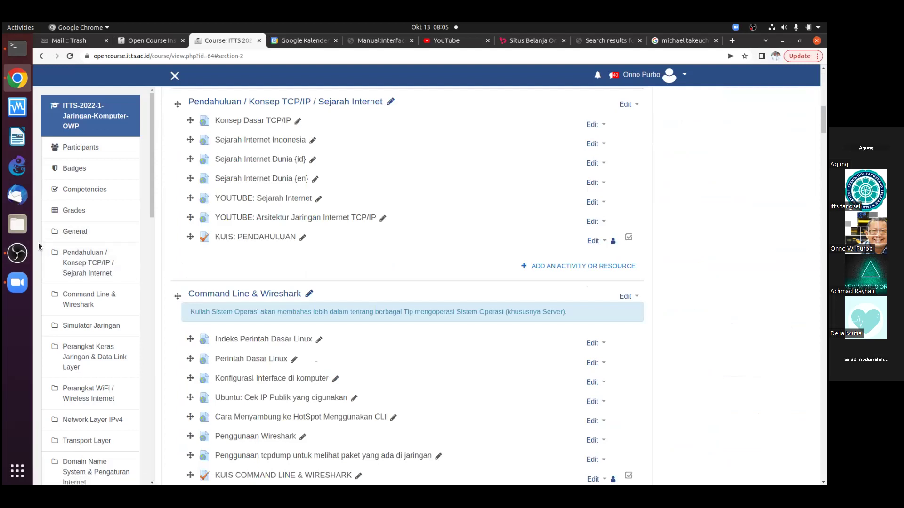
# Highlight the sidebar sections from Pendahuluan to Perangkat Keras, then open a new Google tab
pyautogui.moveTo(62, 253); pyautogui.dragTo(98, 307)
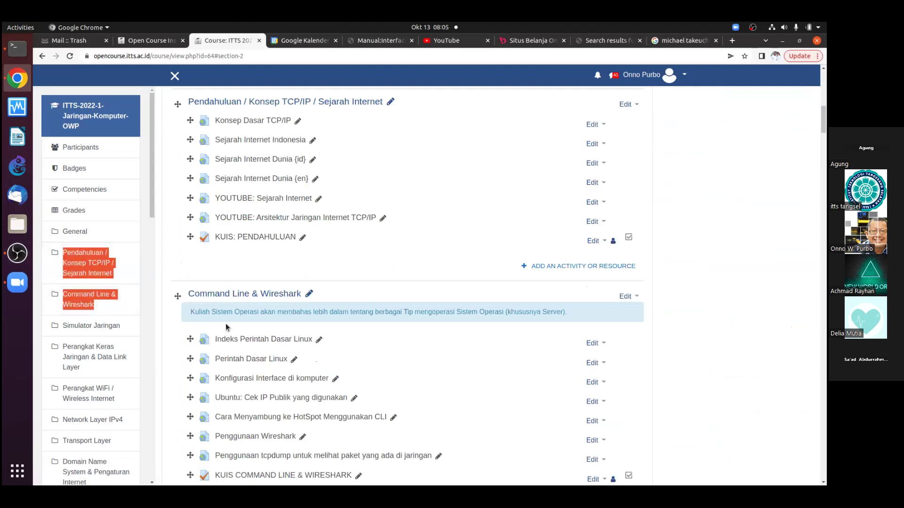
pyautogui.scroll(-2, 225, 328)
pyautogui.moveTo(39, 324); pyautogui.dragTo(118, 376)
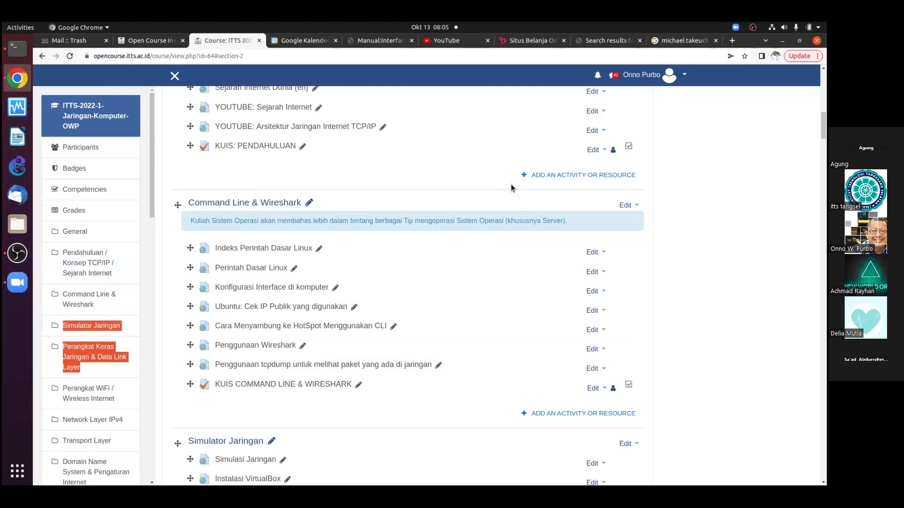
pyautogui.click(732, 40)
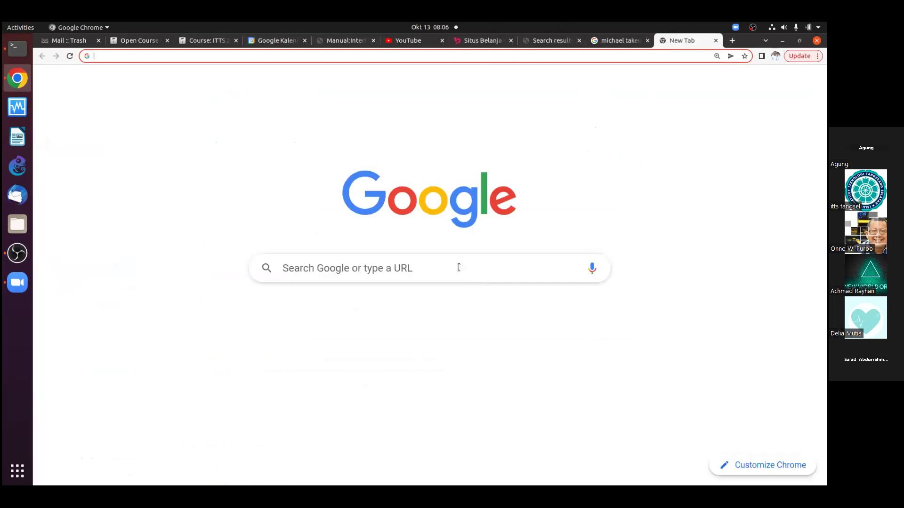
# Search Google for 'packet tracer' from the new tab, fixing the typo
pyautogui.click(460, 264)
pyautogui.write('pacj')
pyautogui.write('ket')
pyautogui.press('BackSpace')
pyautogui.press('BackSpace')
pyautogui.press('BackSpace')
pyautogui.press('BackSpace')
pyautogui.write('ket')
pyautogui.press('Return')
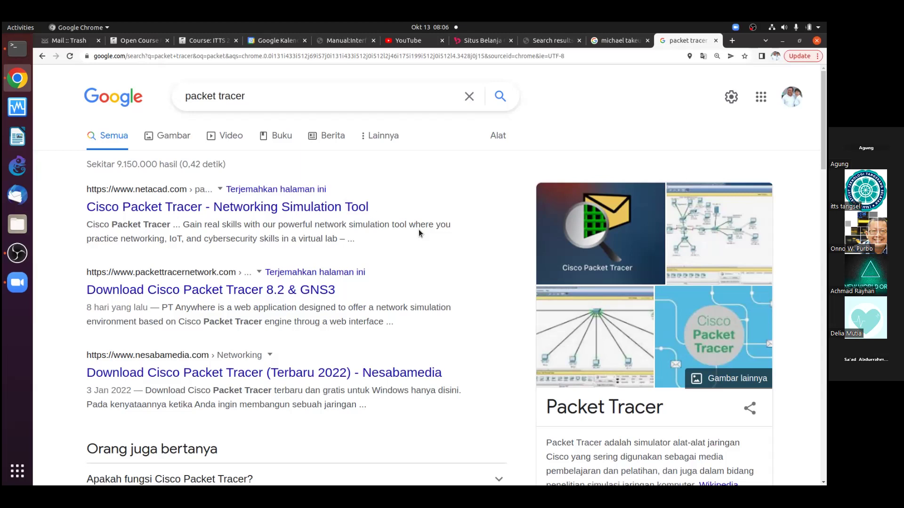
# Replace the query with 'GNS3' and open the GNS3 download page from the results
pyautogui.moveTo(247, 96); pyautogui.dragTo(156, 93)
pyautogui.write('GNS3')
pyautogui.press('Return')
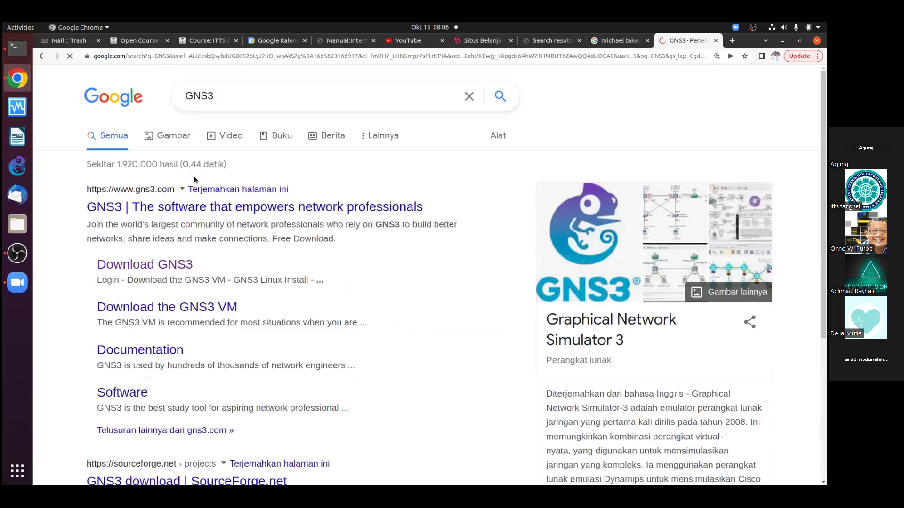
pyautogui.click(163, 265)
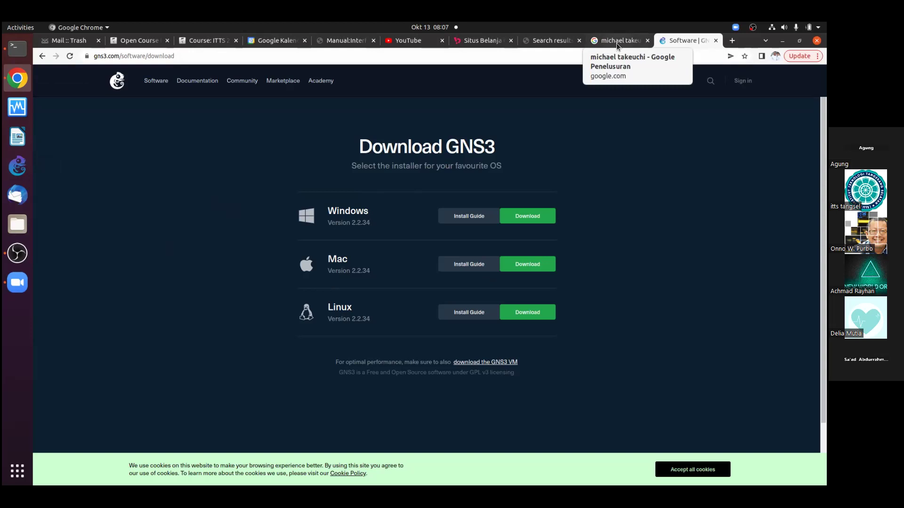
# Check the VirtualBox machine list, return to Chrome, and start a new blank tab
pyautogui.click(19, 110)
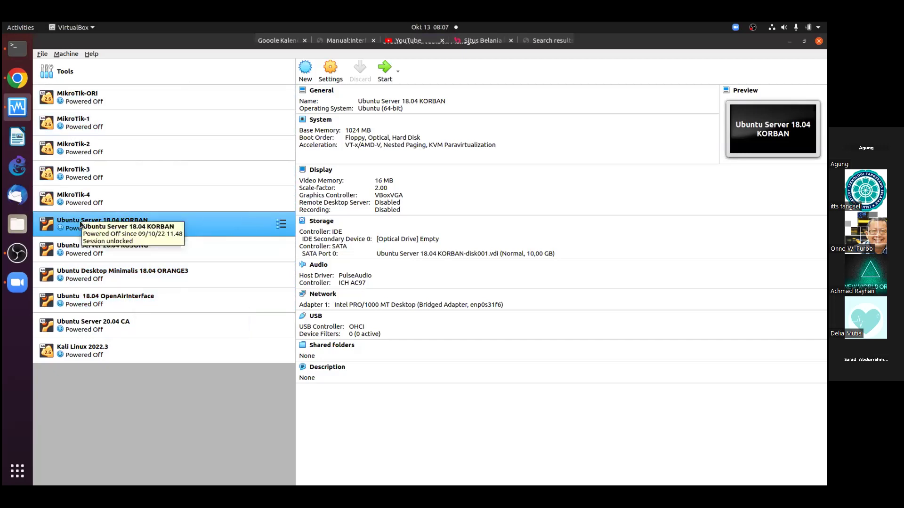
pyautogui.click(17, 78)
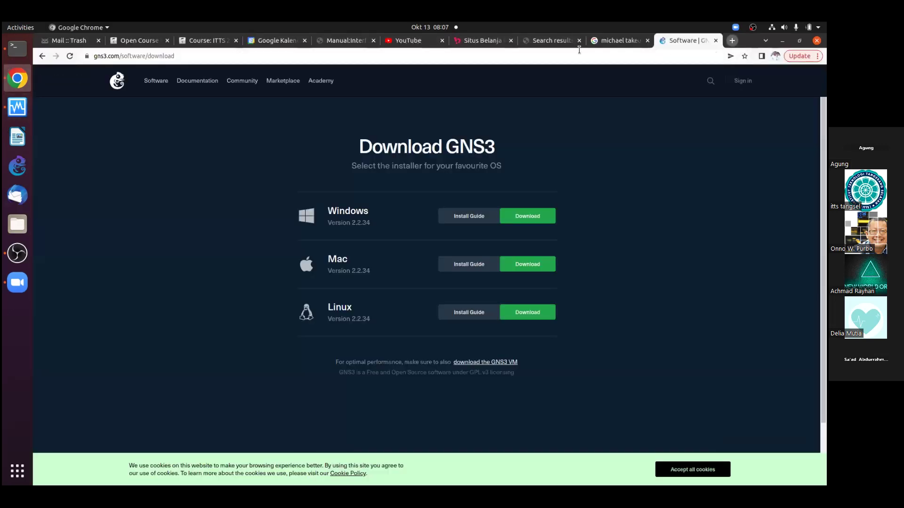
pyautogui.click(732, 40)
# Go to mikrotik.com's Software page and expand the Cloud Hosted Router downloads table
pyautogui.write('mi')
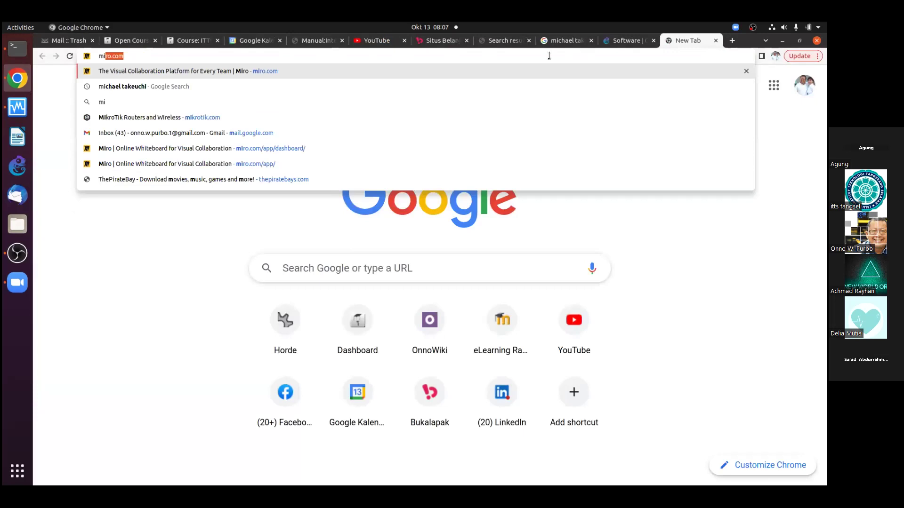
pyautogui.write('krotik')
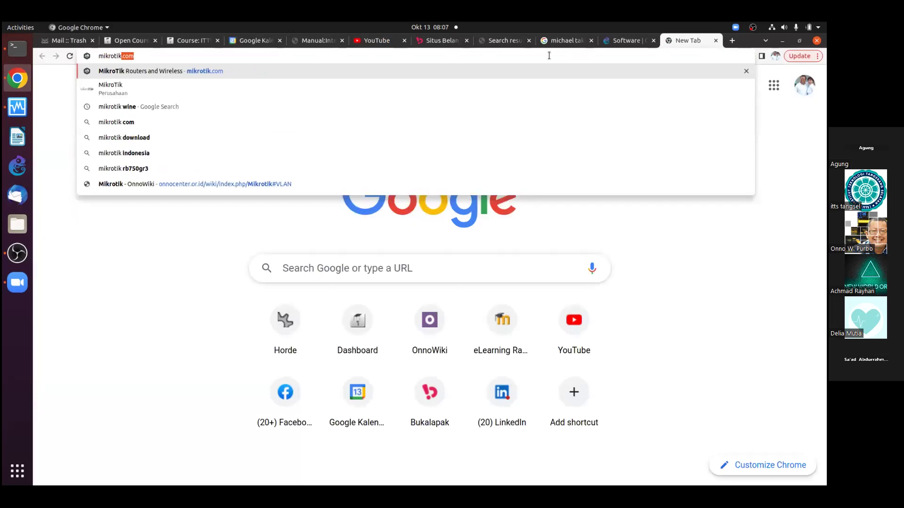
pyautogui.press('Return')
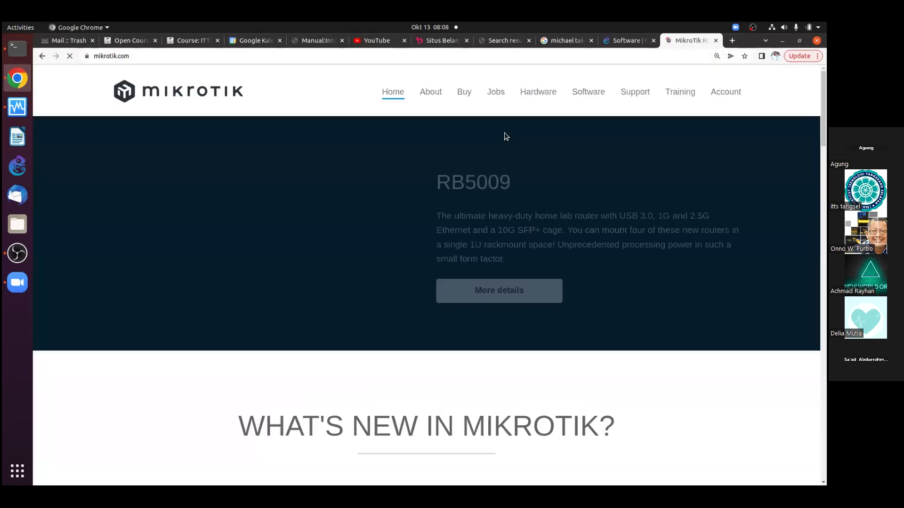
pyautogui.click(602, 98)
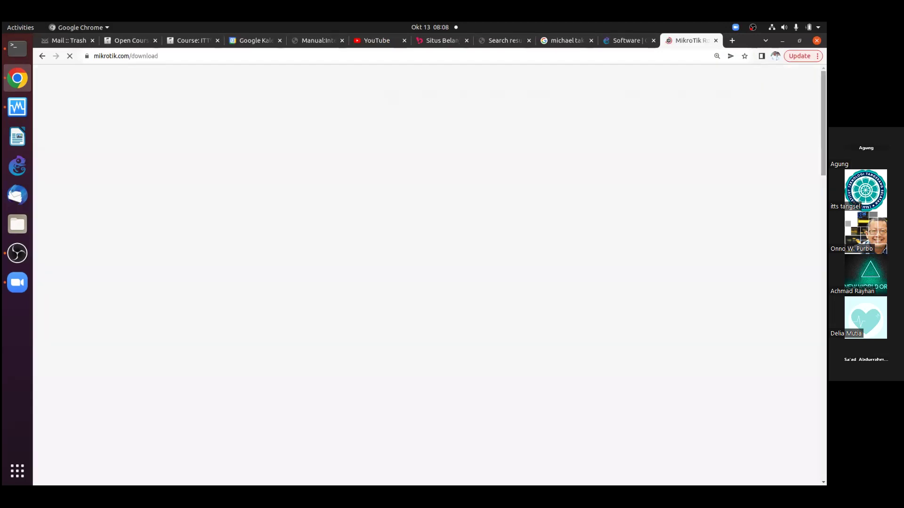
pyautogui.scroll(-6, 469, 277)
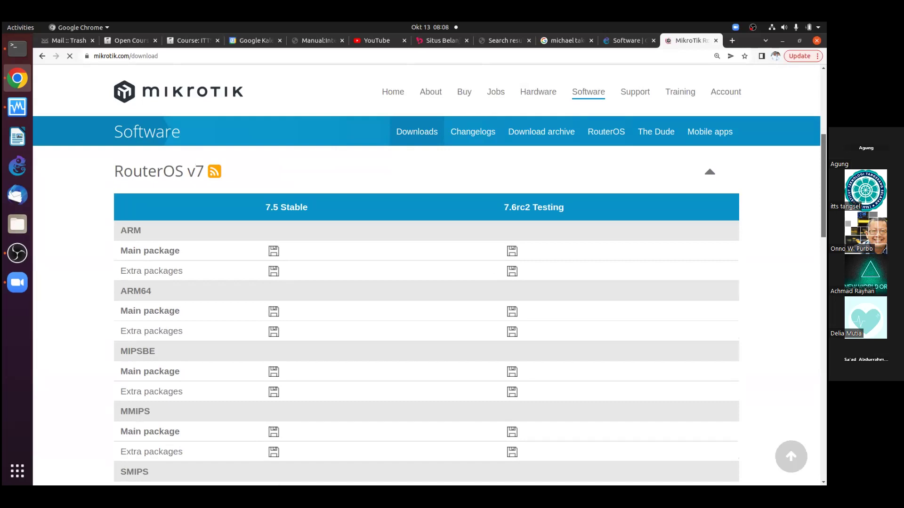
pyautogui.scroll(-7, 426, 315)
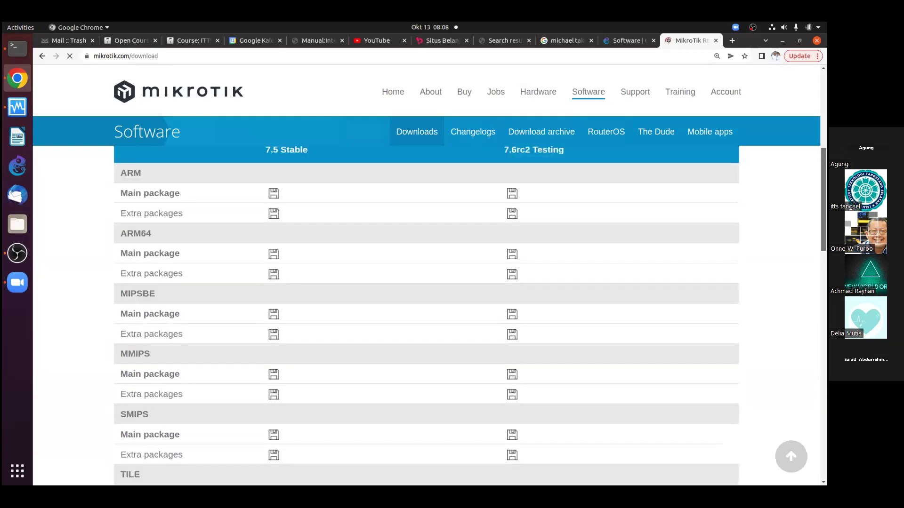
pyautogui.scroll(-11, 349, 280)
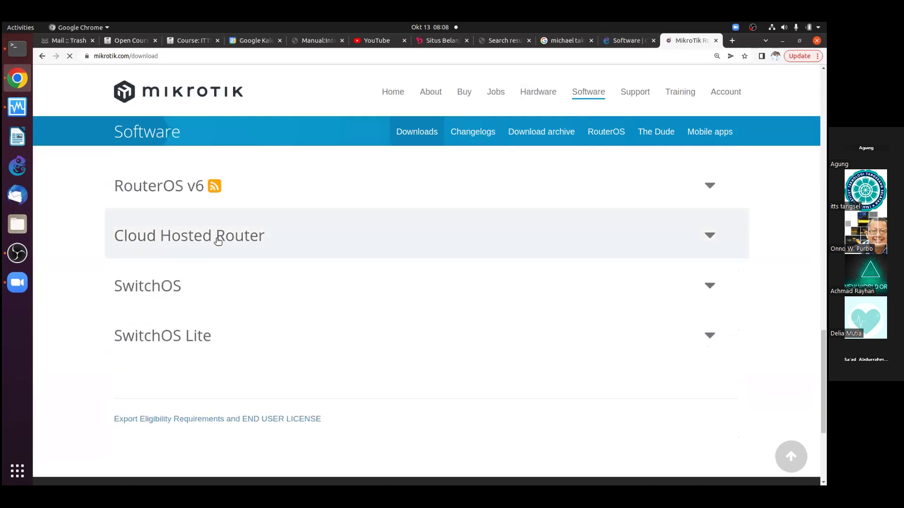
pyautogui.click(218, 242)
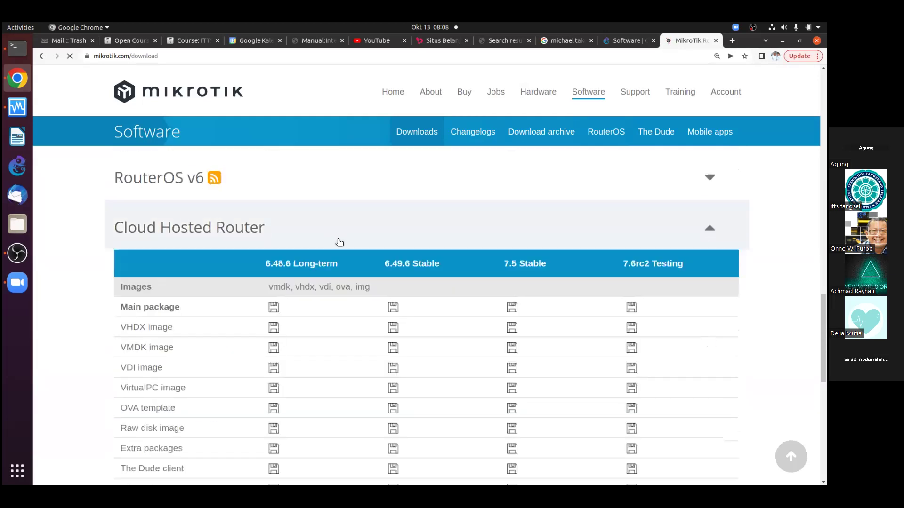
pyautogui.scroll(-3, 142, 295)
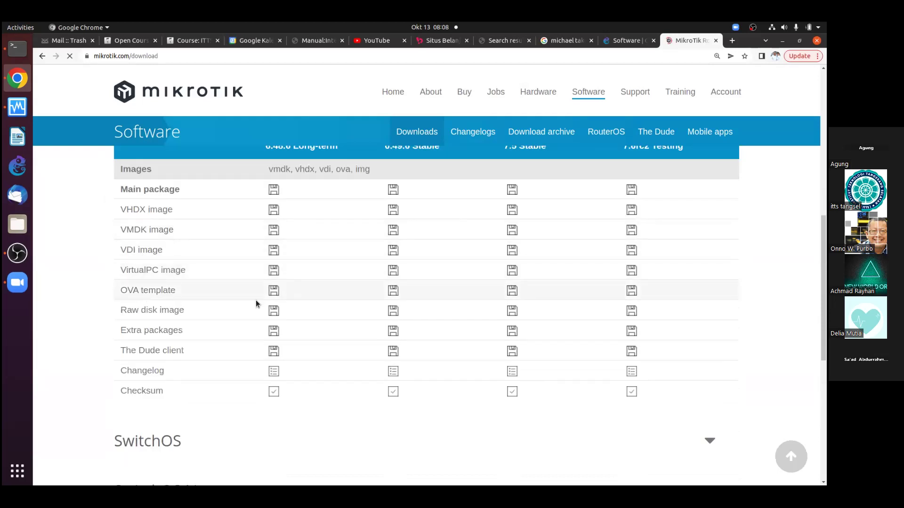
pyautogui.scroll(1, 307, 199)
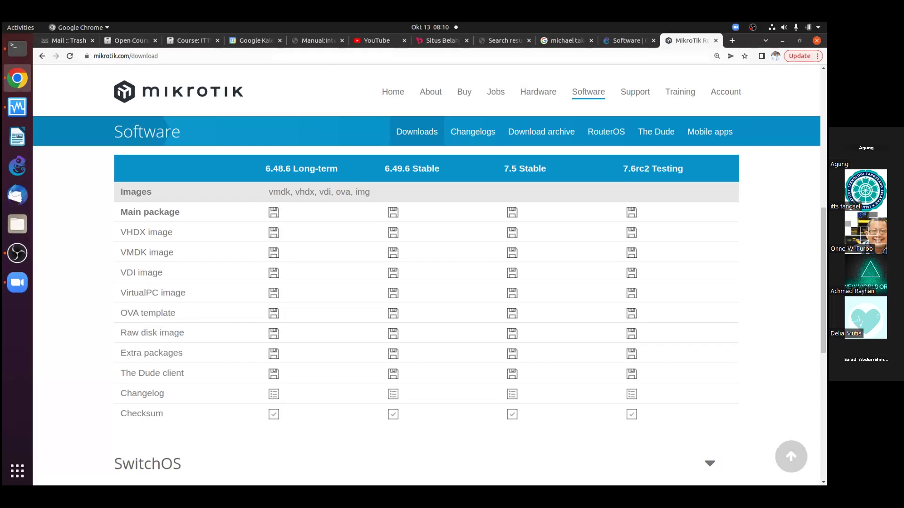
# In a new tab, load OnnoWiki and search the wiki for 'GNS3'
pyautogui.click(732, 41)
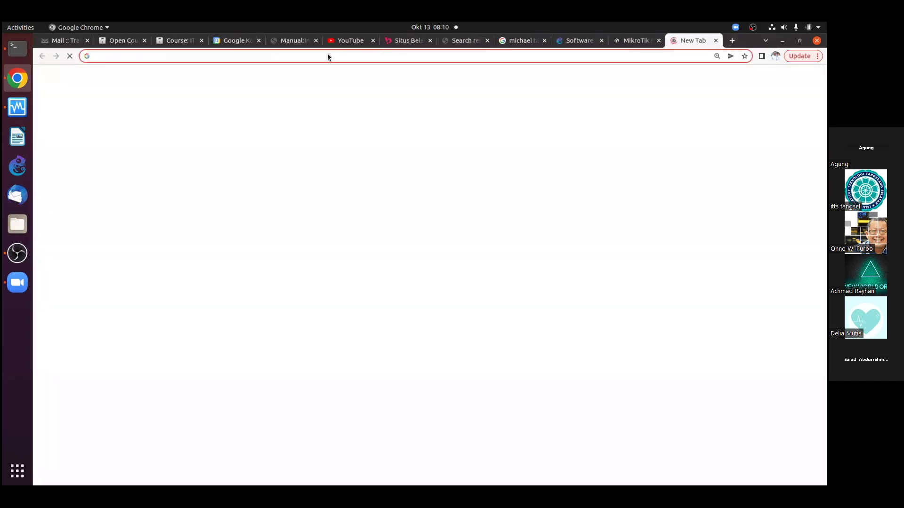
pyautogui.click(179, 57)
pyautogui.write('onnocenter.or.id/wiki/')
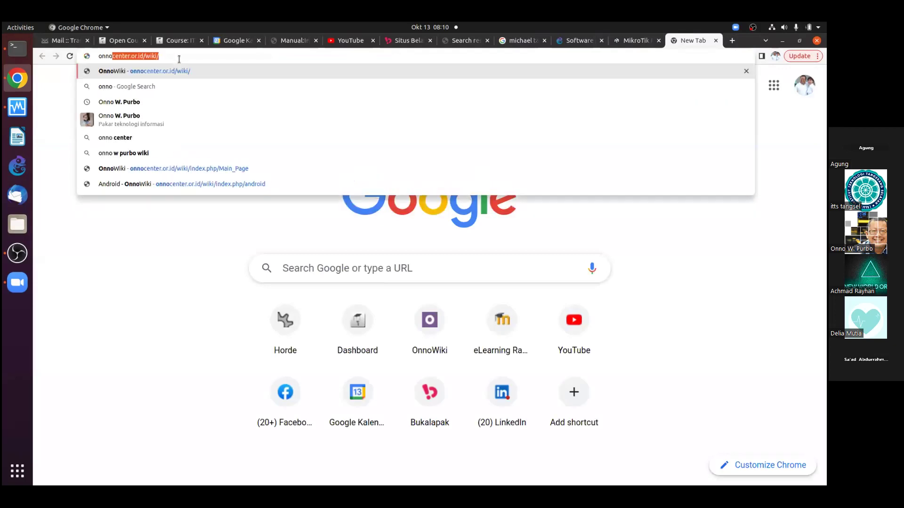
pyautogui.press('Return')
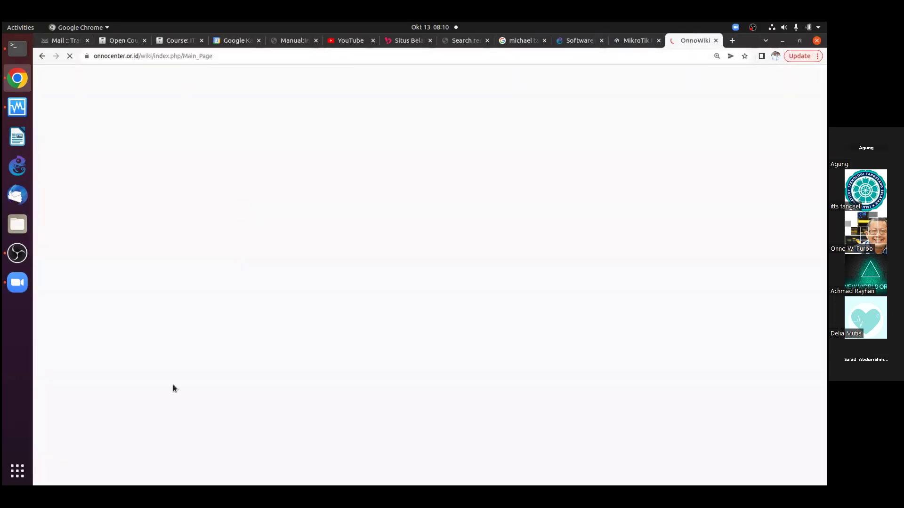
pyautogui.scroll(-2, 150, 366)
pyautogui.click(151, 369)
pyautogui.write('GNS3')
pyautogui.press('Return')
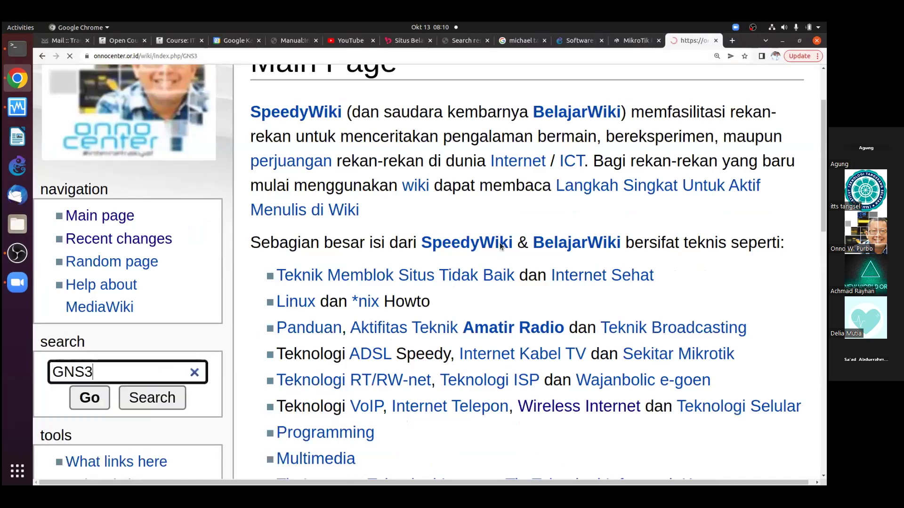
# Open 'GNS3: Cisco Download' in a new tab, view it, then open the Home folder in Files
pyautogui.scroll(-5, 535, 211)
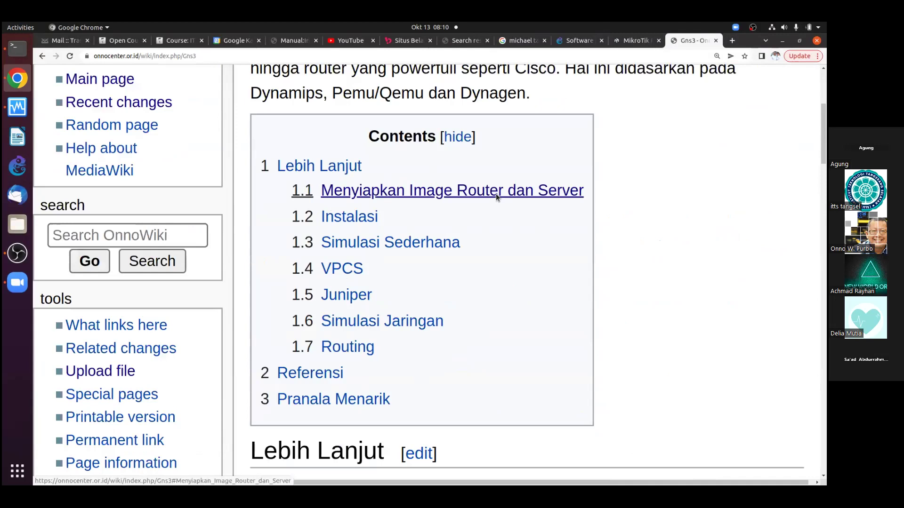
pyautogui.click(495, 194)
pyautogui.rightClick(372, 136)
pyautogui.click(395, 142)
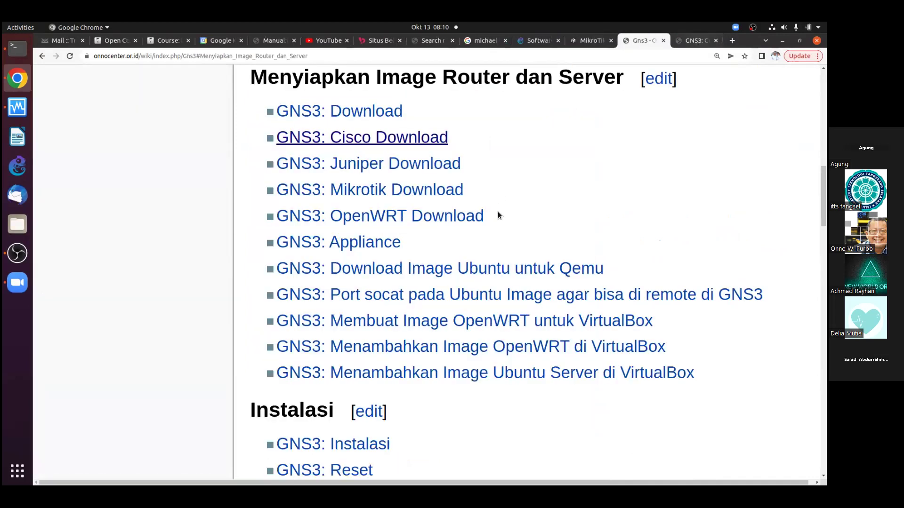
pyautogui.hotkey('ctrl', 'Tab')
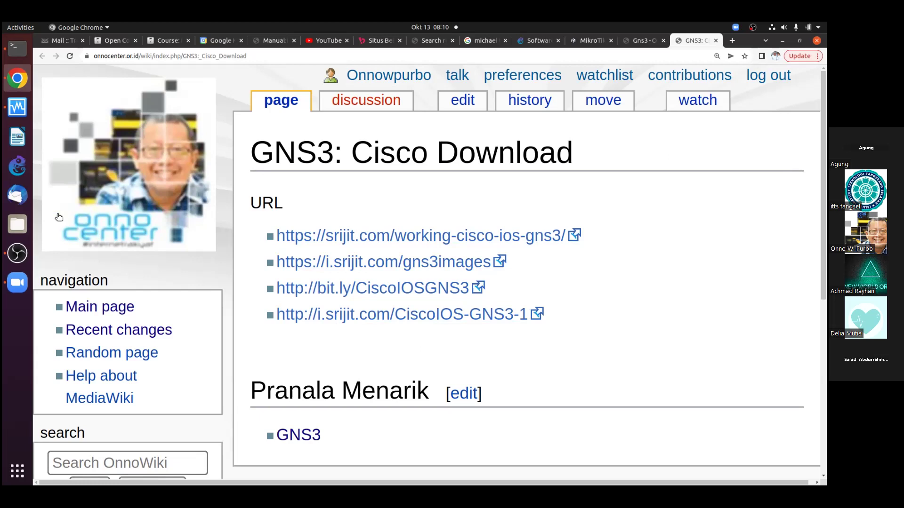
pyautogui.click(17, 226)
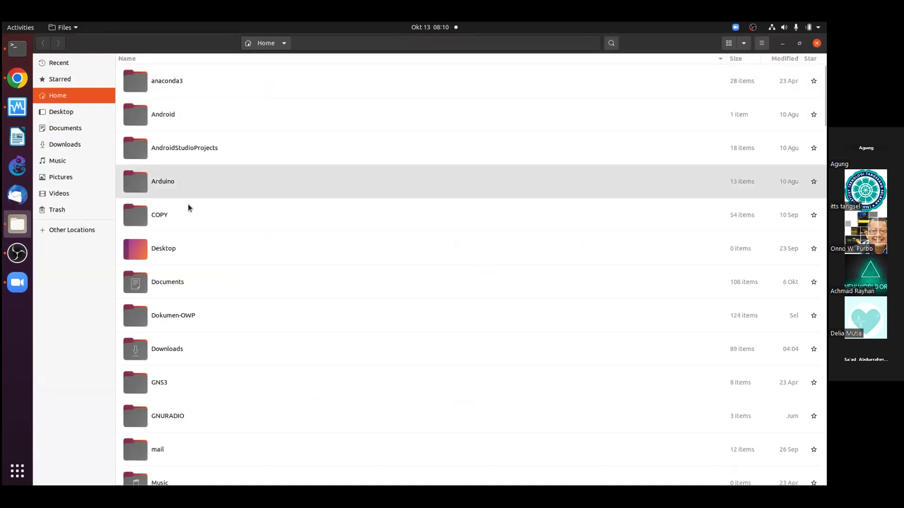
# Browse GNS3 > images and inspect the CISCO and JunOS image folders
pyautogui.scroll(-3, 191, 288)
pyautogui.doubleClick(188, 262)
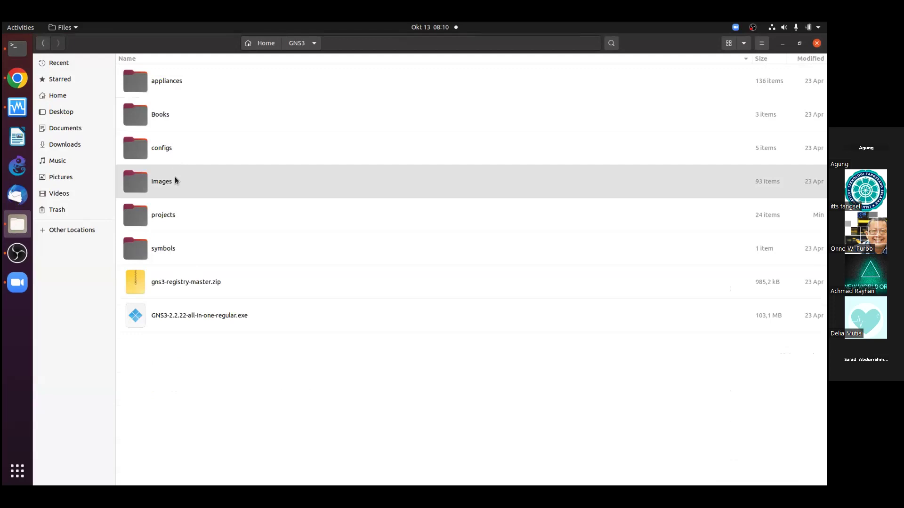
pyautogui.doubleClick(175, 181)
pyautogui.doubleClick(180, 81)
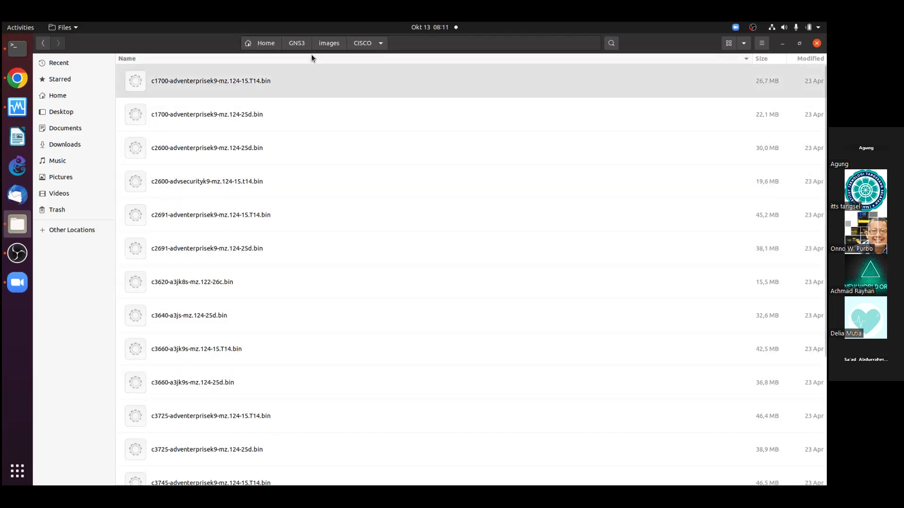
pyautogui.click(327, 43)
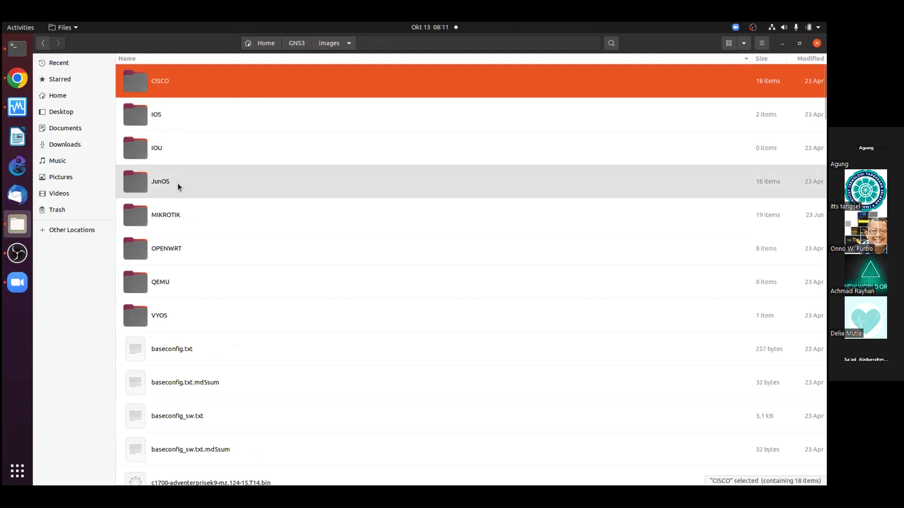
pyautogui.doubleClick(177, 186)
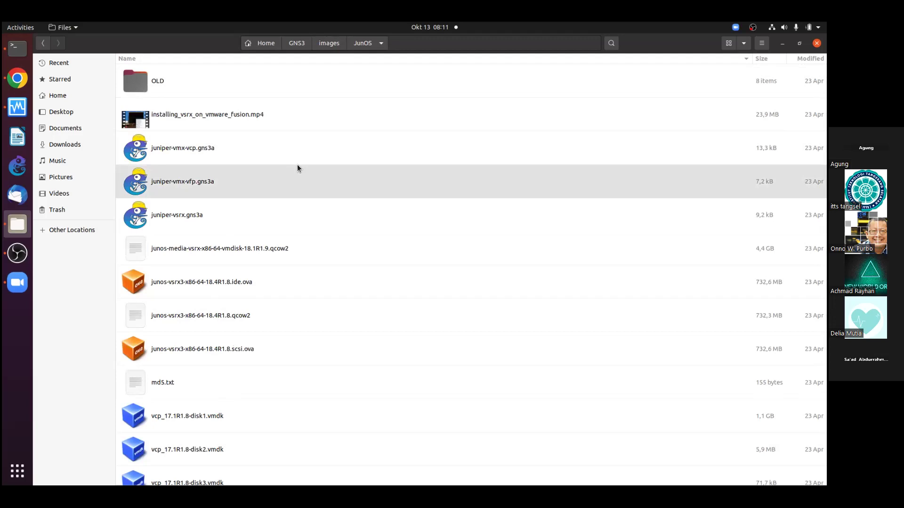
pyautogui.click(326, 43)
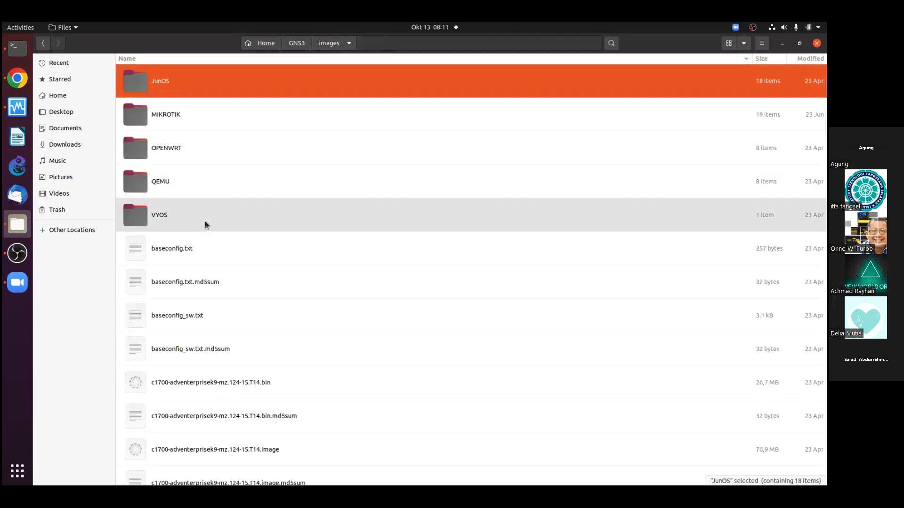
# Inspect the OPENWRT and MIKROTIK image folders, then switch back to Chrome
pyautogui.doubleClick(201, 157)
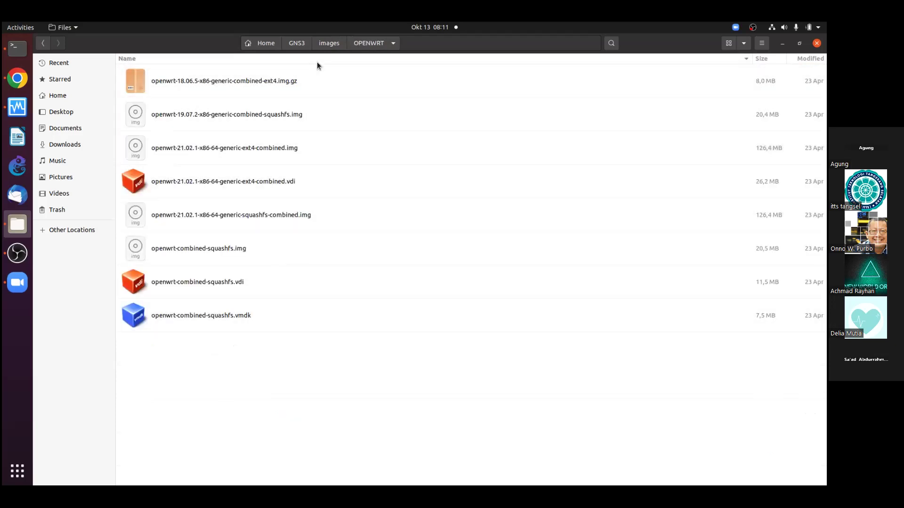
pyautogui.click(319, 44)
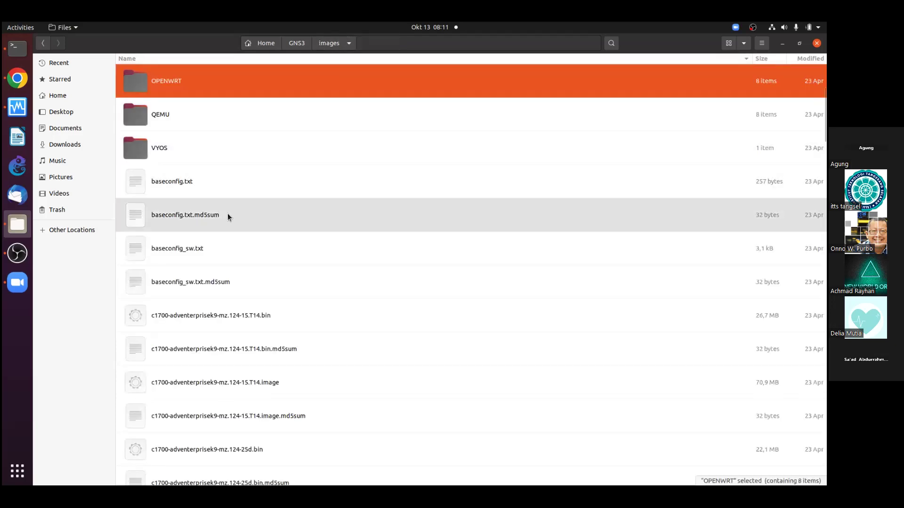
pyautogui.scroll(5, 224, 212)
pyautogui.doubleClick(181, 216)
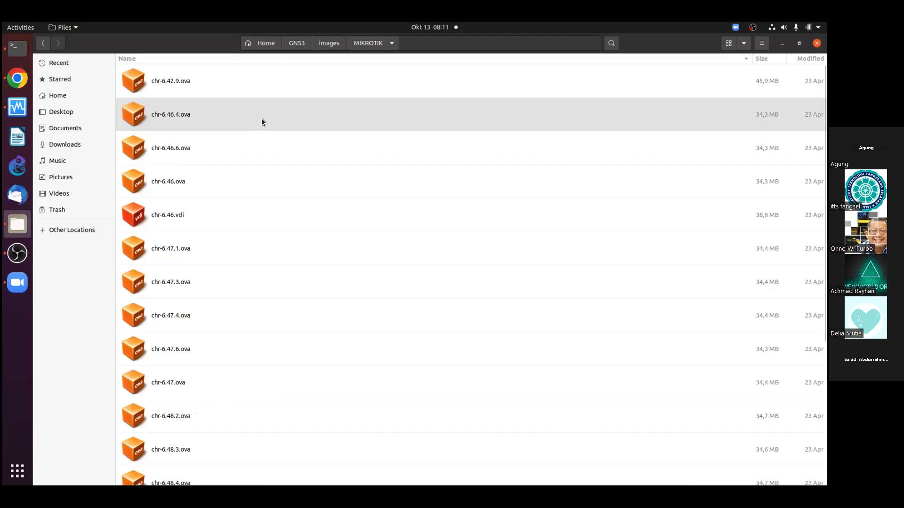
pyautogui.click(332, 49)
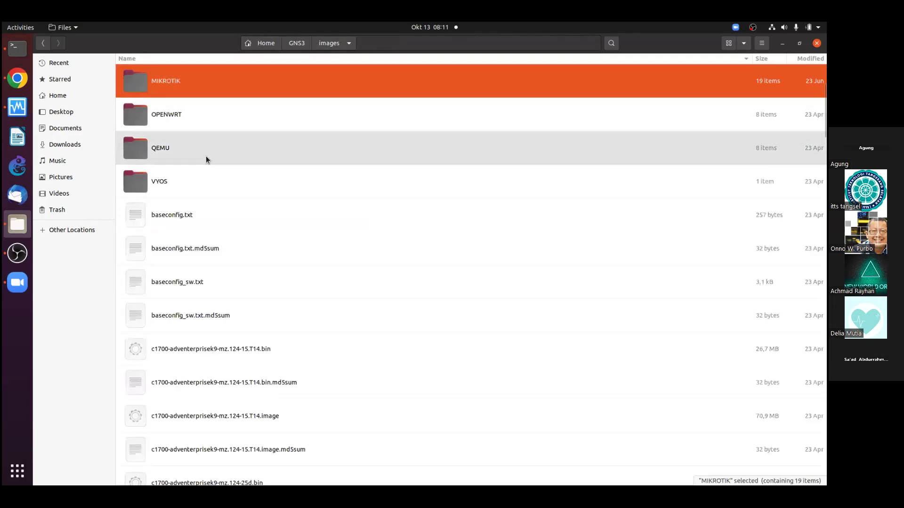
pyautogui.doubleClick(203, 121)
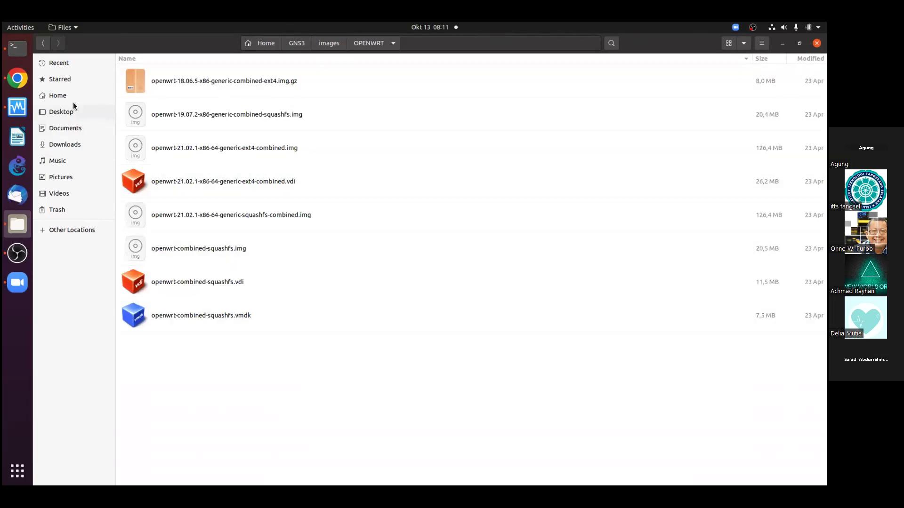
pyautogui.hotkey('alt', 'Tab')
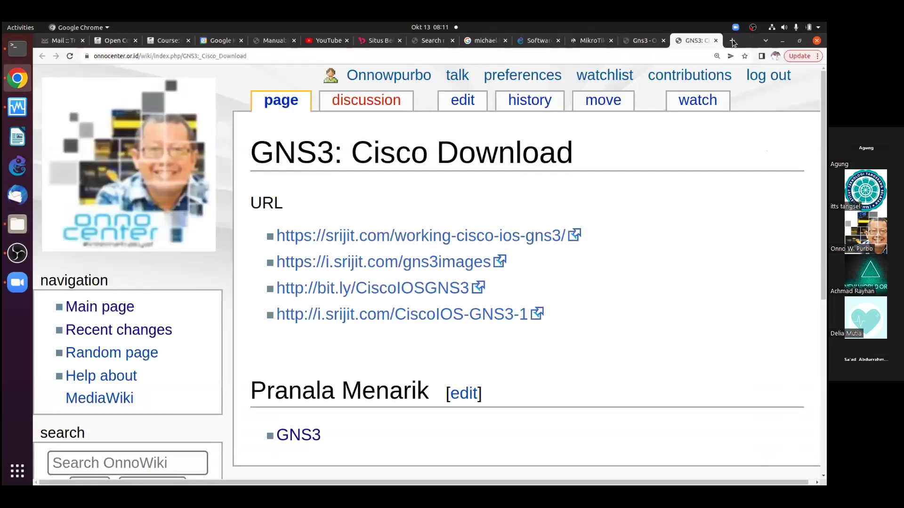
# Load openwrt.org in a new tab, then add another blank tab
pyautogui.click(732, 41)
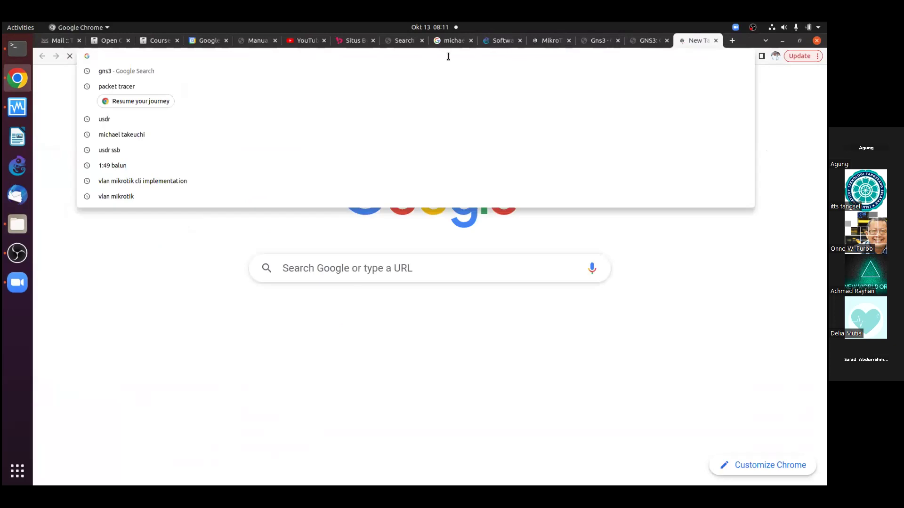
pyautogui.write('openwrt.org')
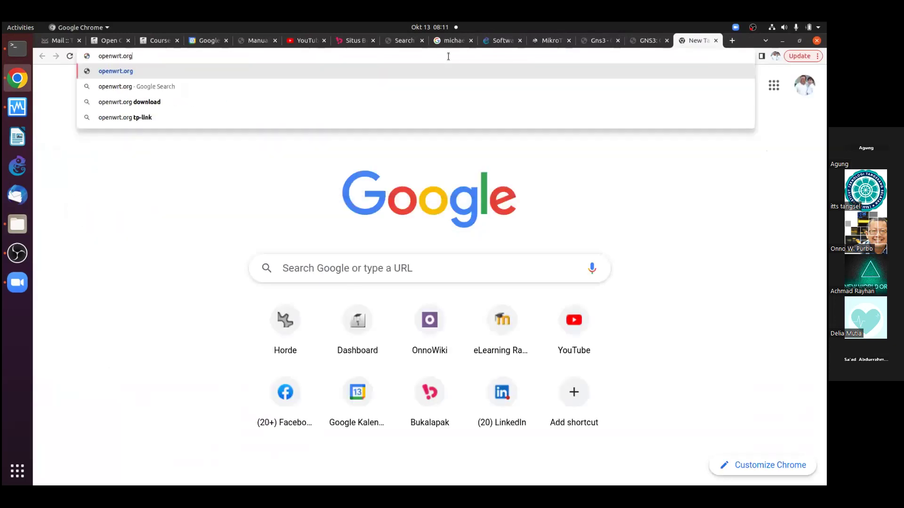
pyautogui.press('Return')
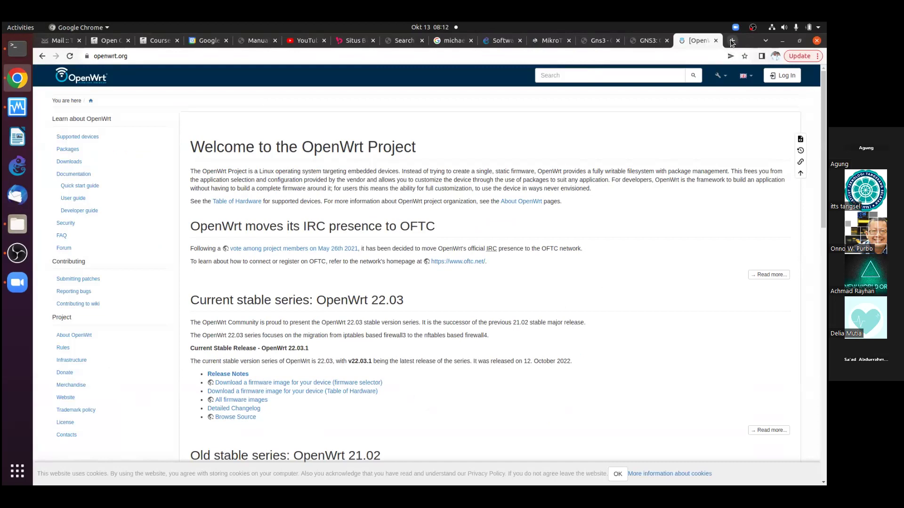
pyautogui.click(731, 43)
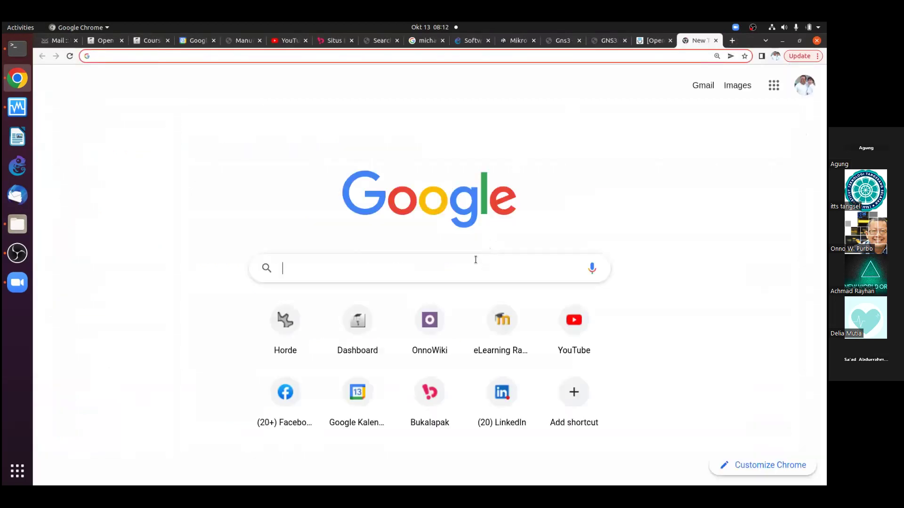
# Show Google Images results for 'WRT54GL', then go back to the OpenWrt tab
pyautogui.click(476, 261)
pyautogui.write('WRT54GL')
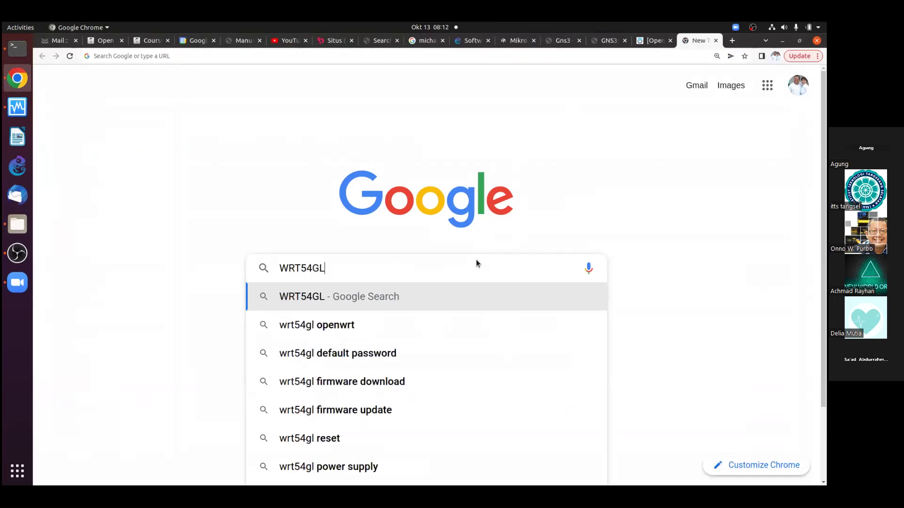
pyautogui.press('Return')
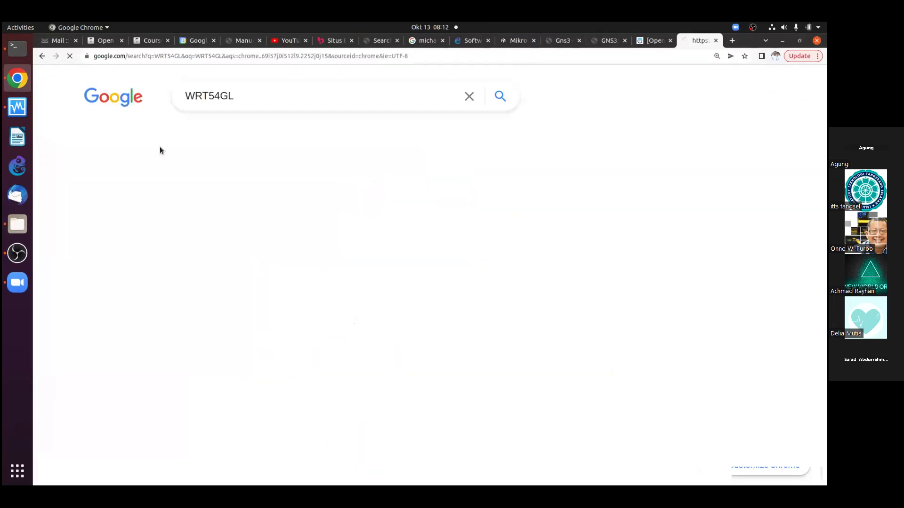
pyautogui.click(172, 138)
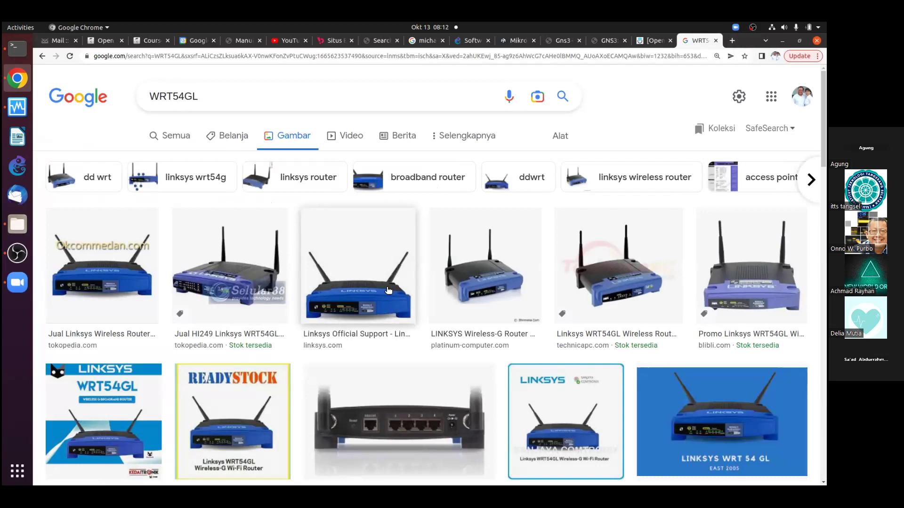
pyautogui.click(659, 41)
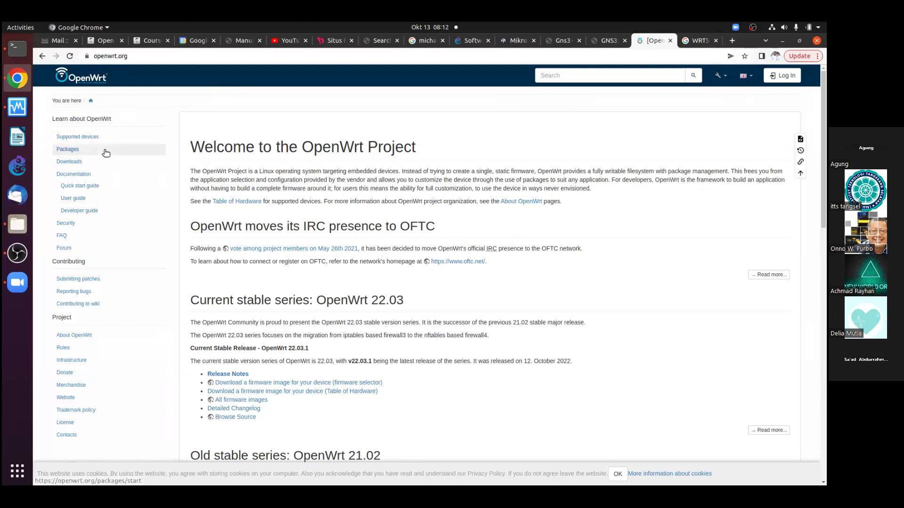
# Adjust the OpenWrt page zoom and open Downloads, then the Stable Release builds listing
pyautogui.hotkey('ctrl', '+')
pyautogui.hotkey('ctrl', '+')
pyautogui.hotkey('ctrl', '+')
pyautogui.hotkey('ctrl', '+')
pyautogui.hotkey('ctrl', '+')
pyautogui.hotkey('ctrl', '+')
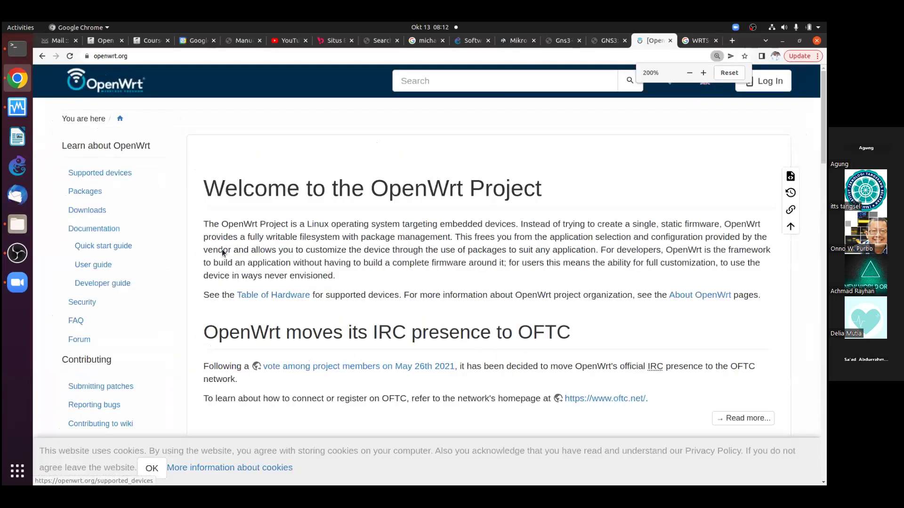
pyautogui.scroll(-4, 216, 252)
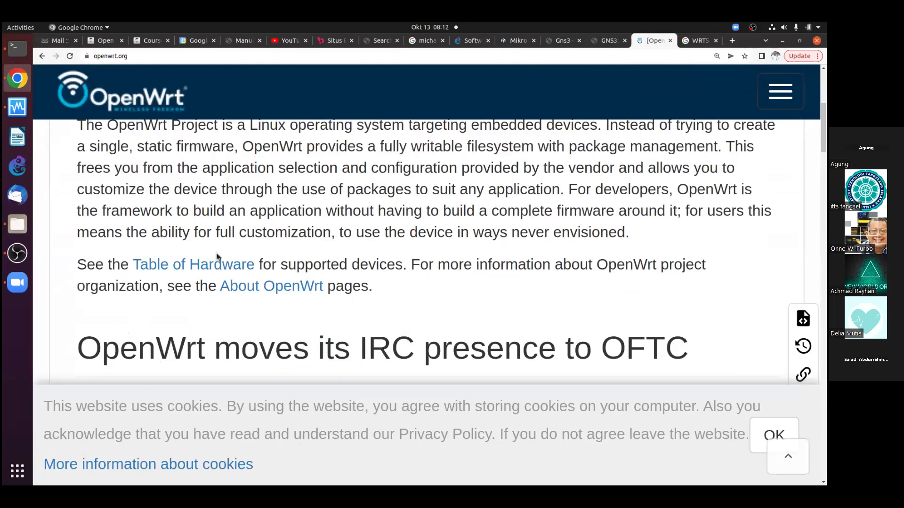
pyautogui.hotkey('ctrl', '-')
pyautogui.scroll(4, 211, 240)
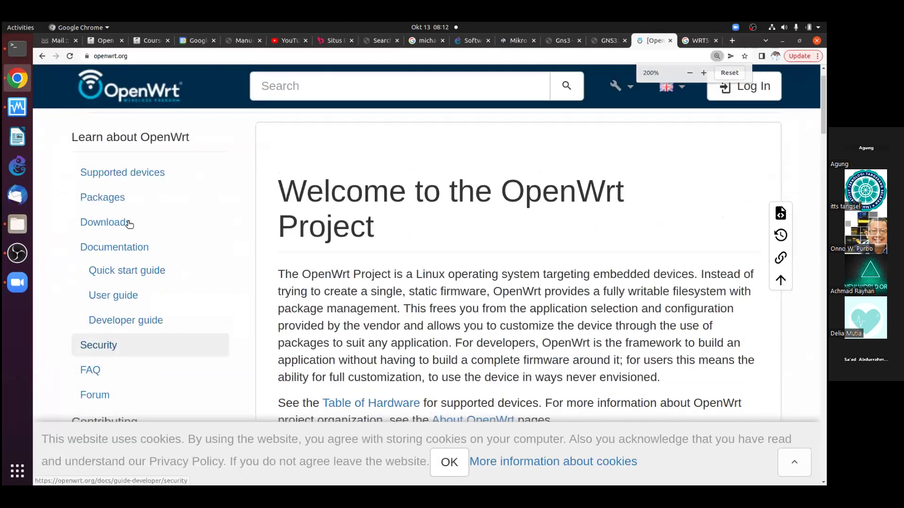
pyautogui.click(141, 223)
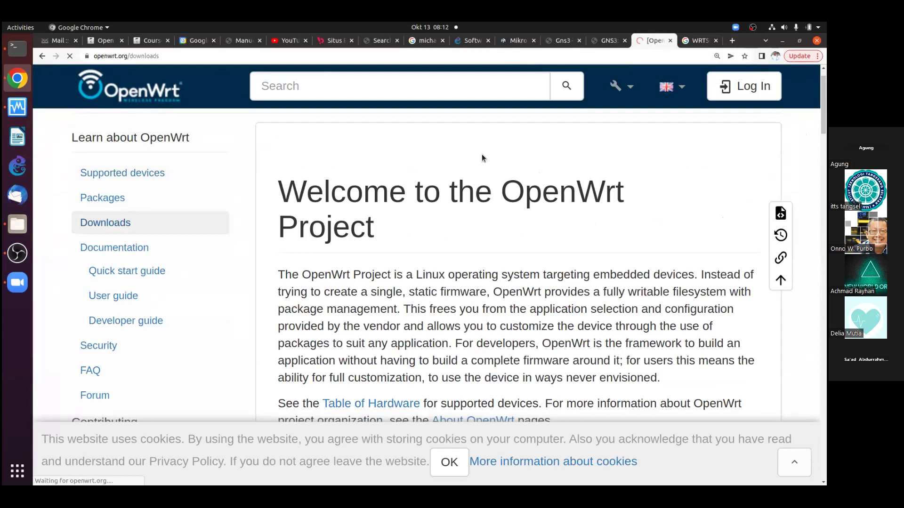
pyautogui.scroll(-2, 479, 263)
pyautogui.scroll(-3, 479, 264)
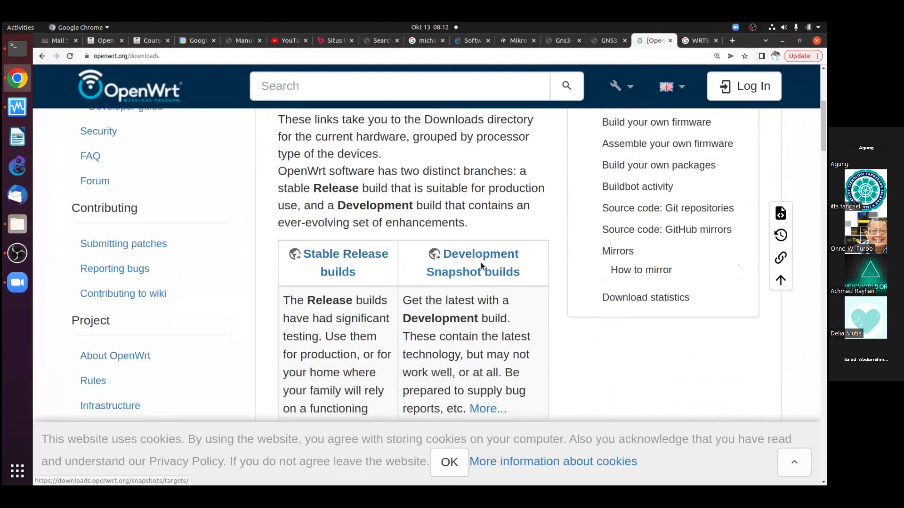
pyautogui.click(369, 255)
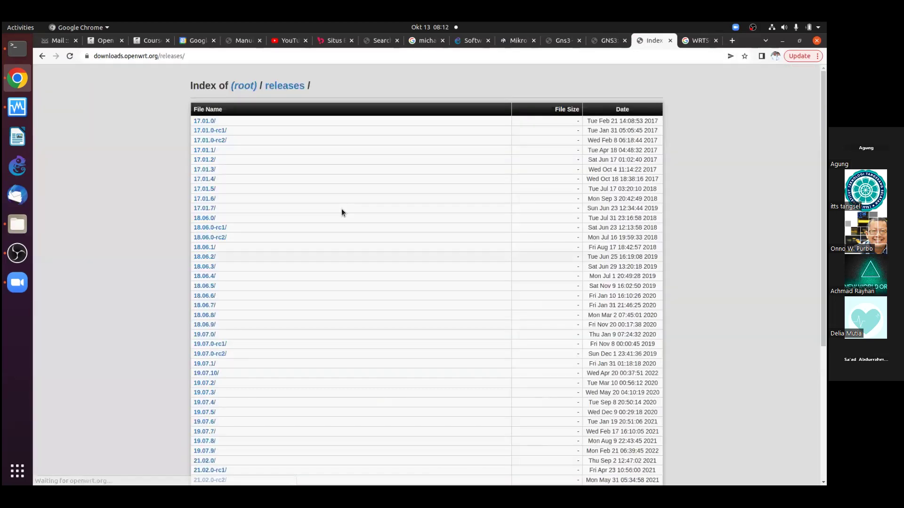
# Navigate to the 22.03.1/targets/x86/ folder, then open a new blank tab
pyautogui.scroll(-5, 242, 329)
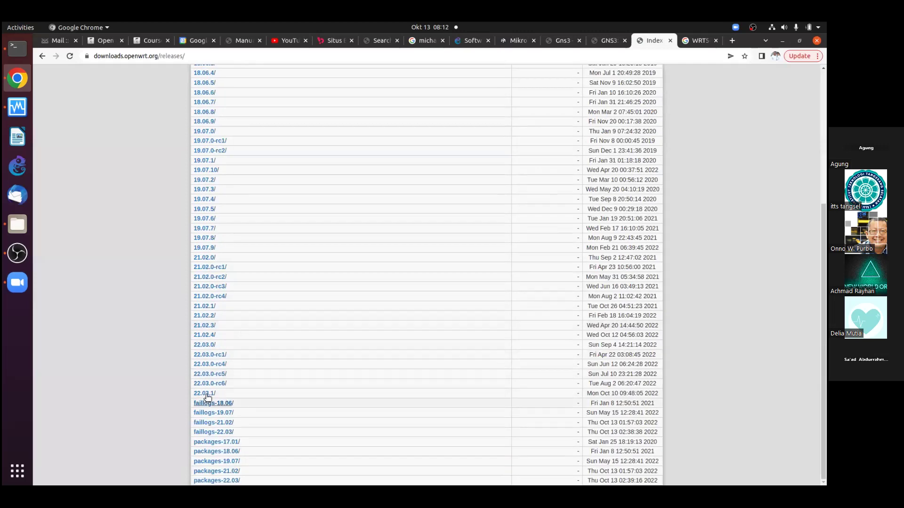
pyautogui.click(207, 393)
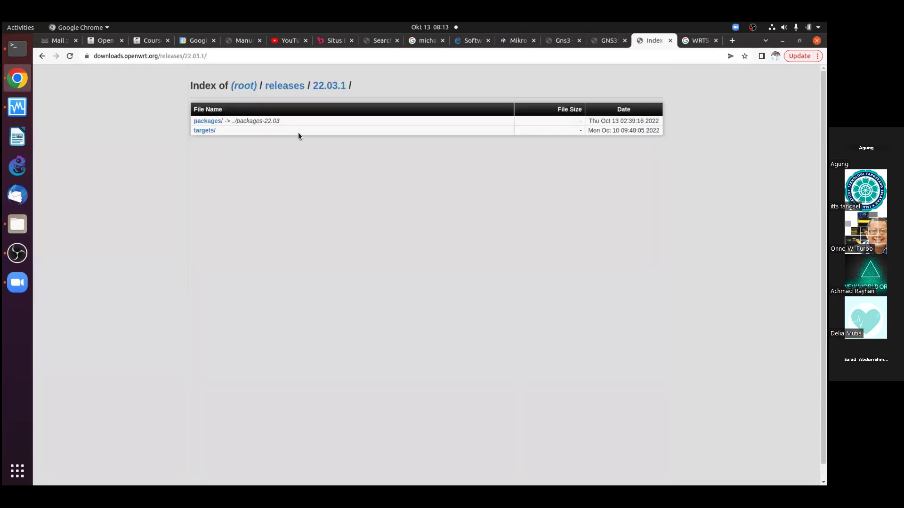
pyautogui.click(211, 131)
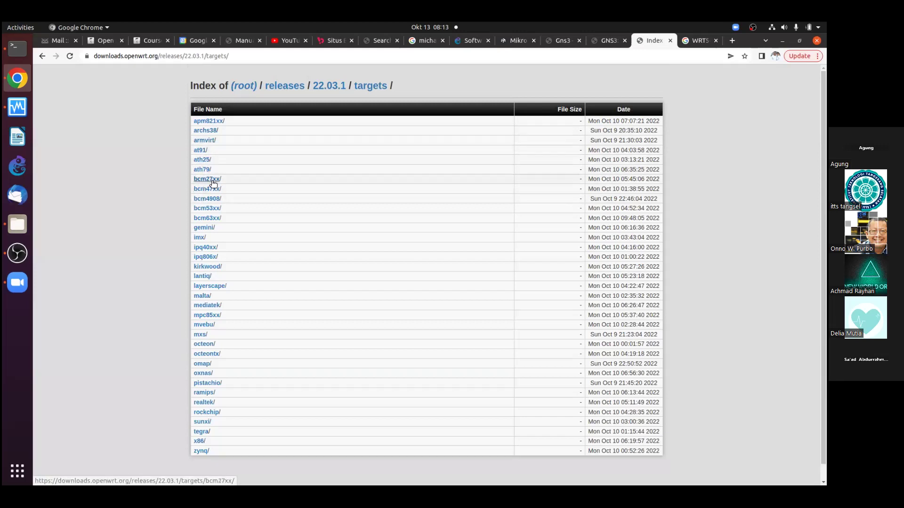
pyautogui.scroll(-1, 283, 414)
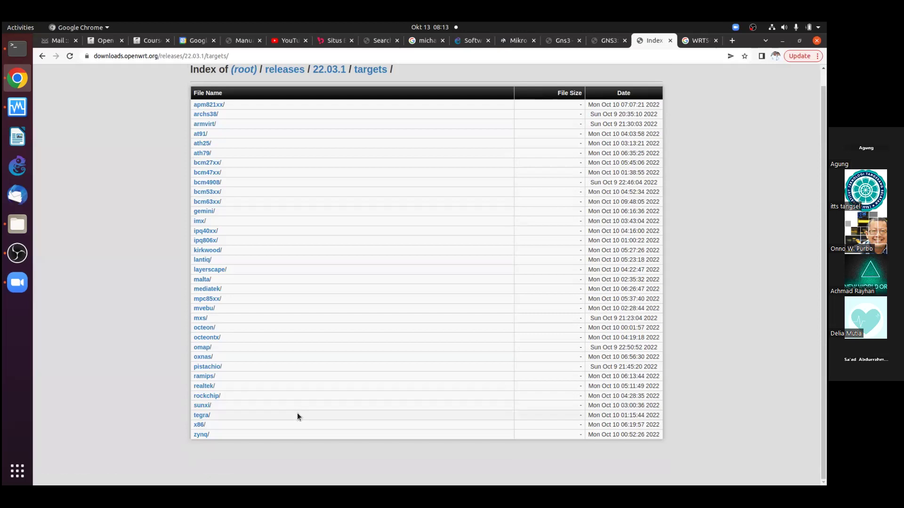
pyautogui.click(199, 425)
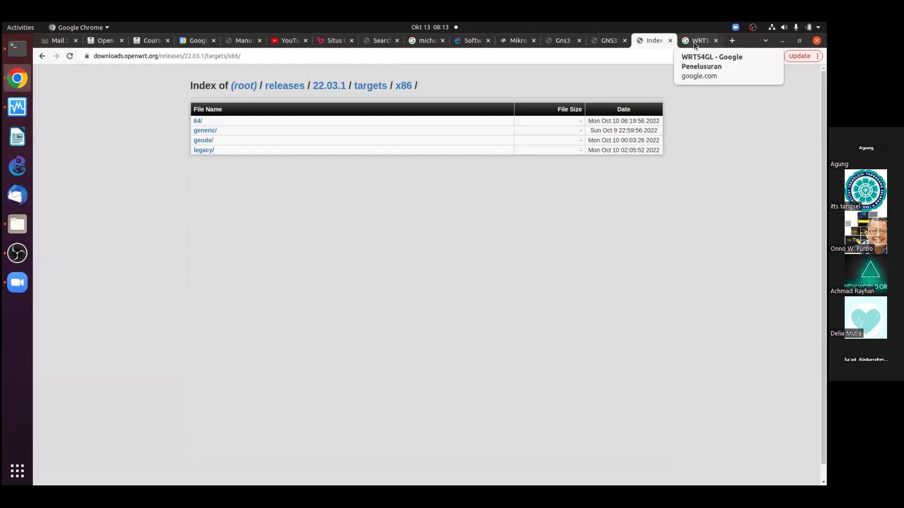
pyautogui.click(731, 40)
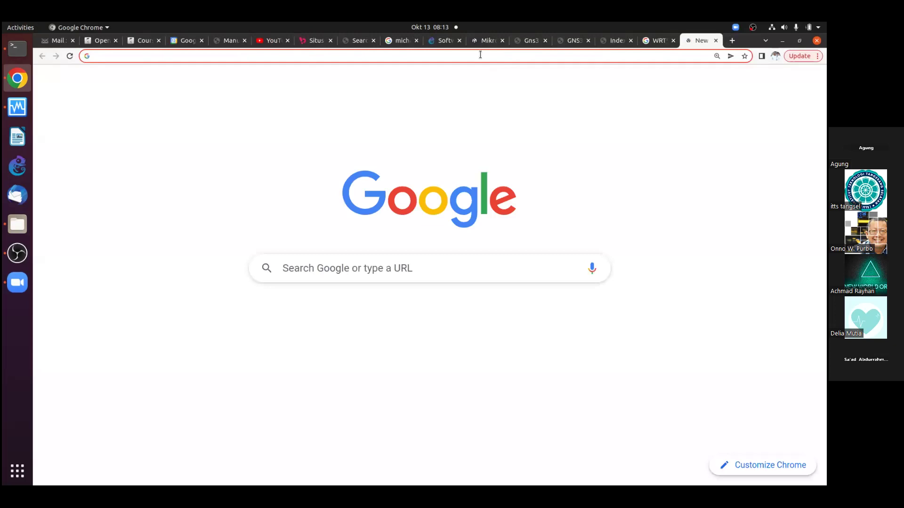
# Load the OnnoWiki main page and search the wiki for 'openwrt'
pyautogui.click(480, 55)
pyautogui.write('onn')
pyautogui.press('Return')
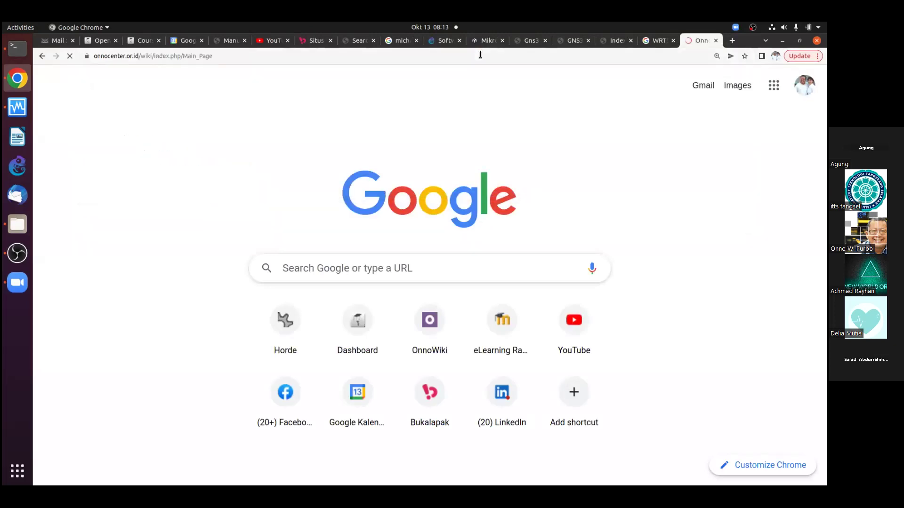
pyautogui.scroll(-4, 448, 254)
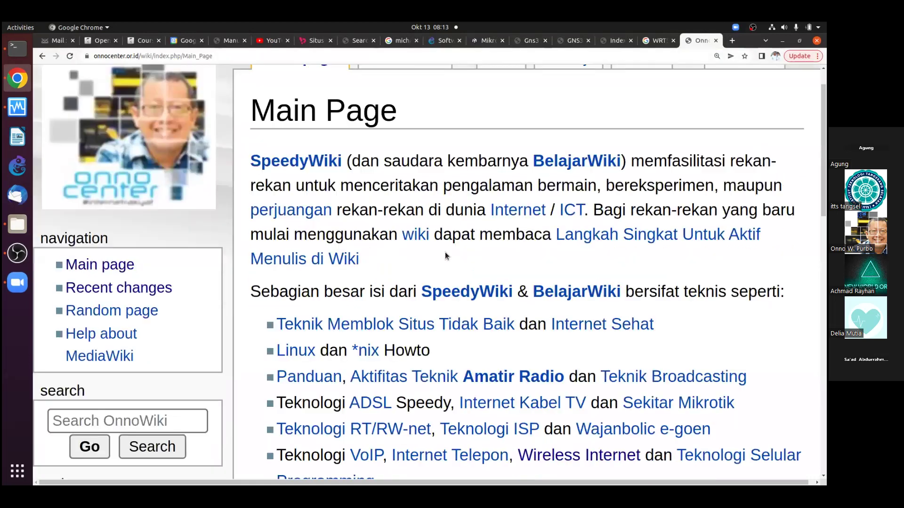
pyautogui.click(141, 381)
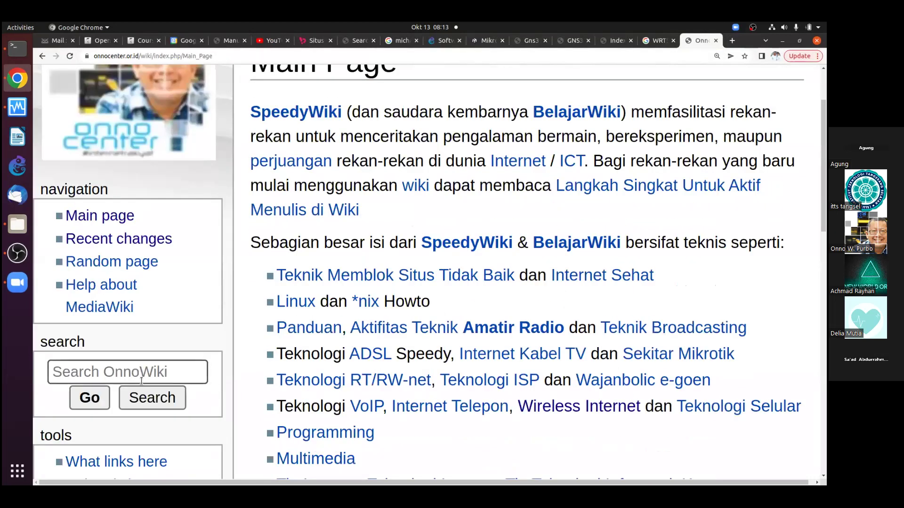
pyautogui.click(142, 373)
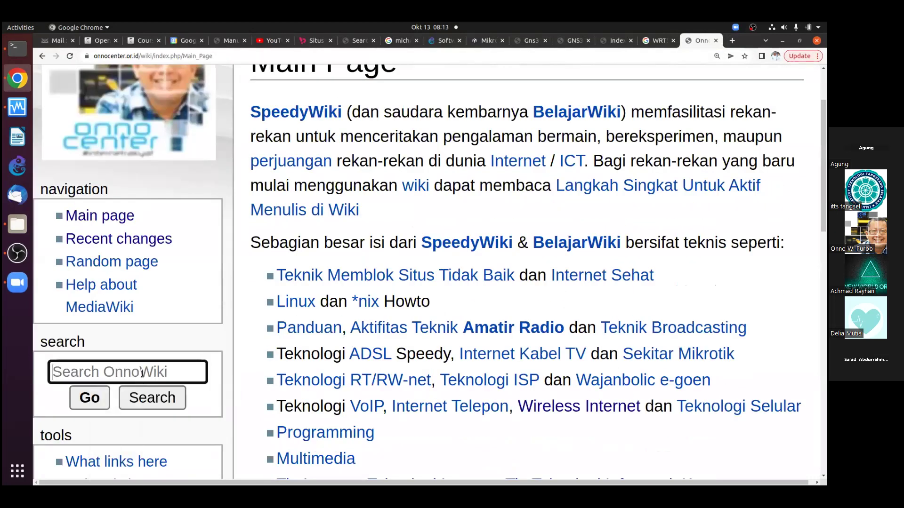
pyautogui.write('openwrt')
pyautogui.press('Return')
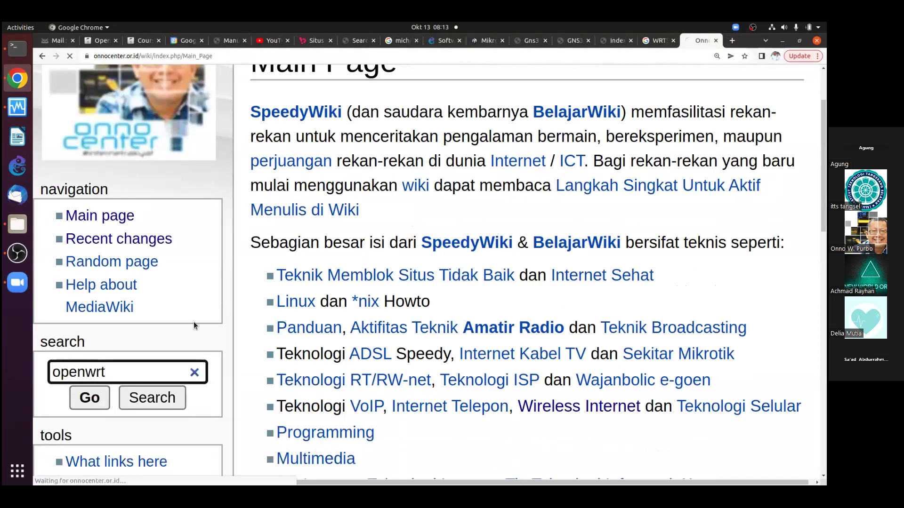
# Jump to the '2.2.7 X86 untuk Virtualisasi GNS3' section of the Openwrt page
pyautogui.scroll(-6, 614, 228)
pyautogui.scroll(-10, 615, 228)
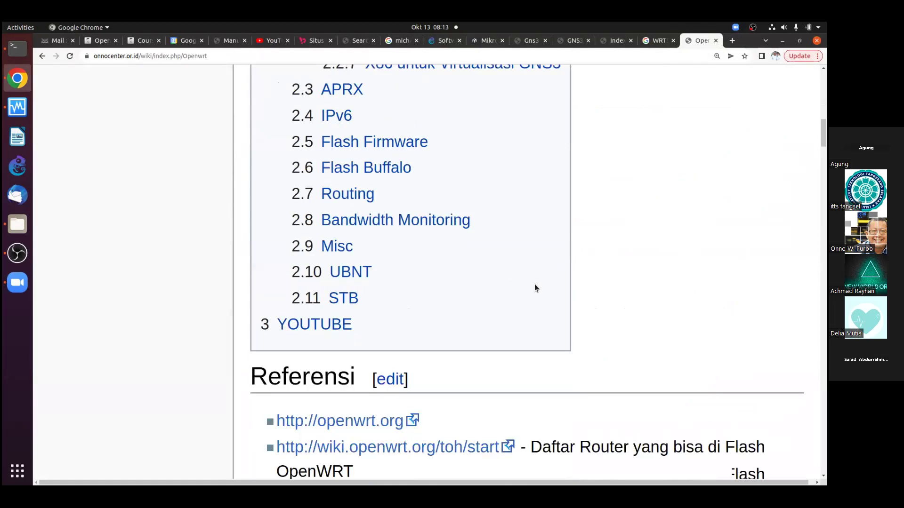
pyautogui.scroll(5, 534, 284)
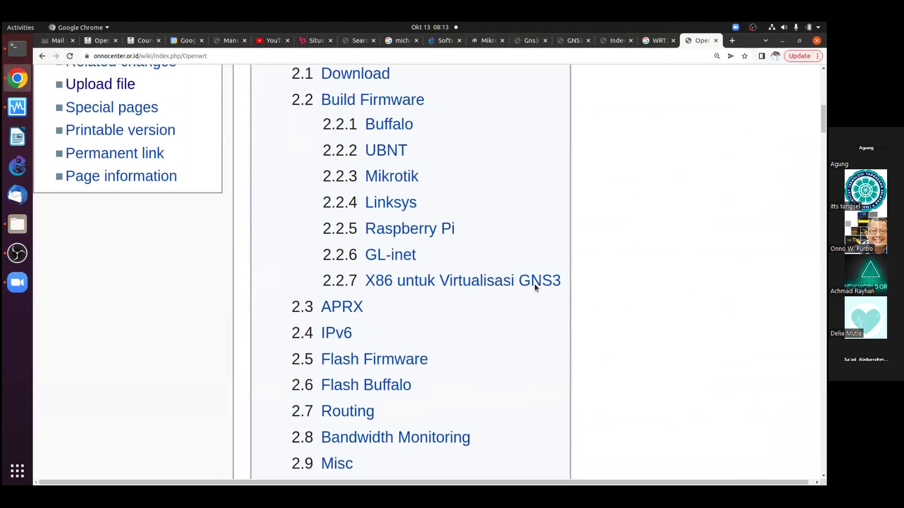
pyautogui.scroll(2, 535, 284)
pyautogui.scroll(-2, 534, 284)
pyautogui.click(448, 296)
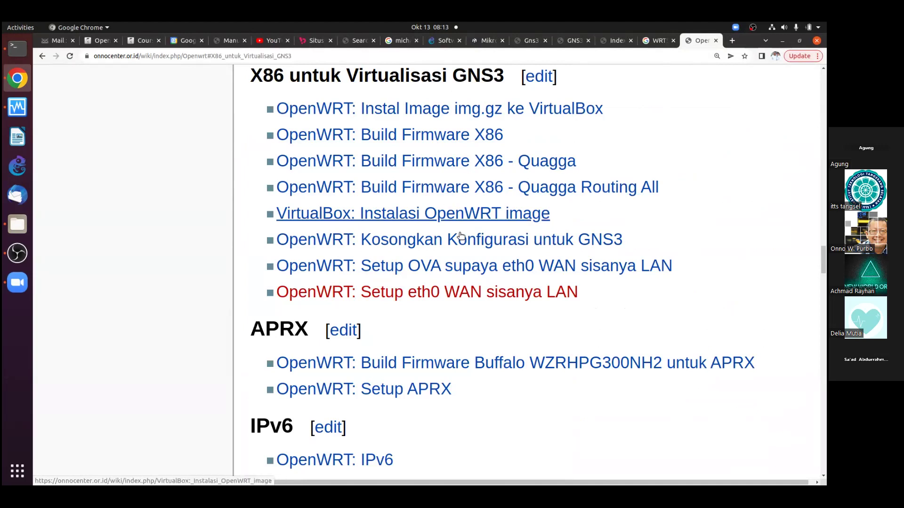
pyautogui.click(448, 112)
pyautogui.scroll(-2, 418, 285)
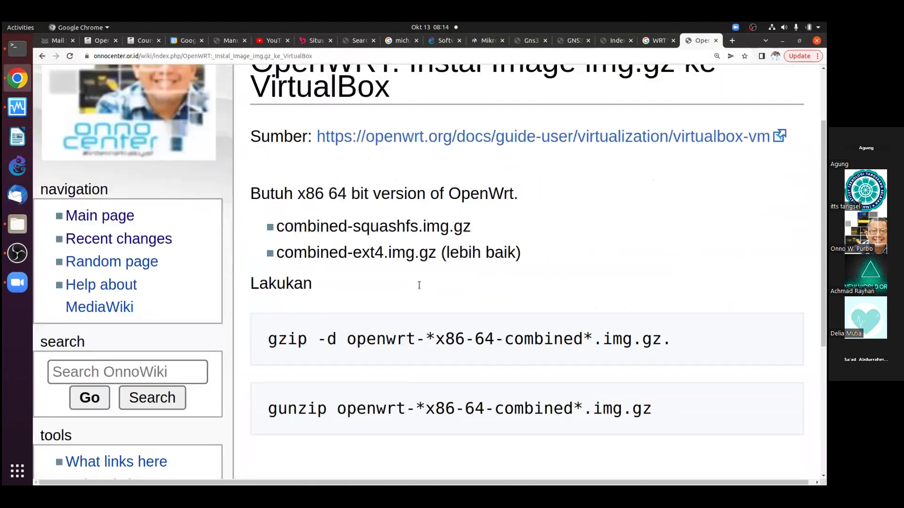
pyautogui.scroll(-5, 418, 285)
pyautogui.moveTo(266, 314); pyautogui.dragTo(690, 347)
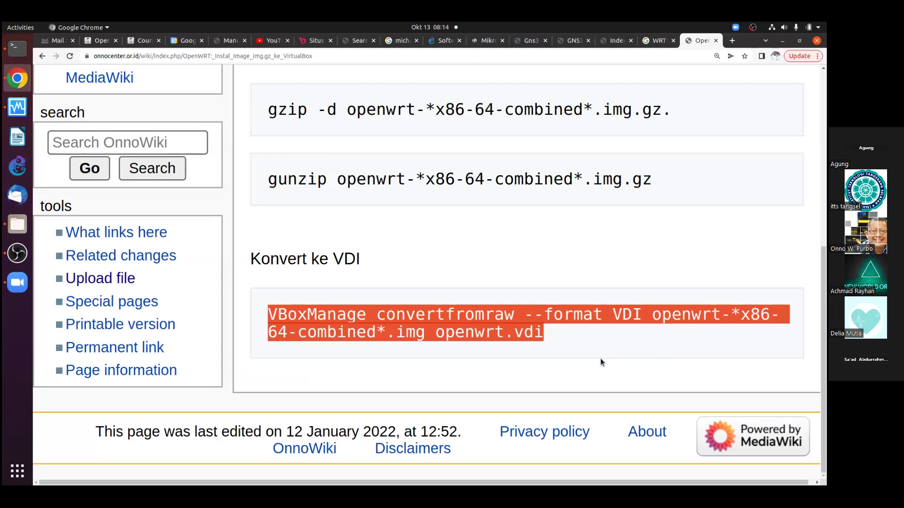
pyautogui.click(525, 347)
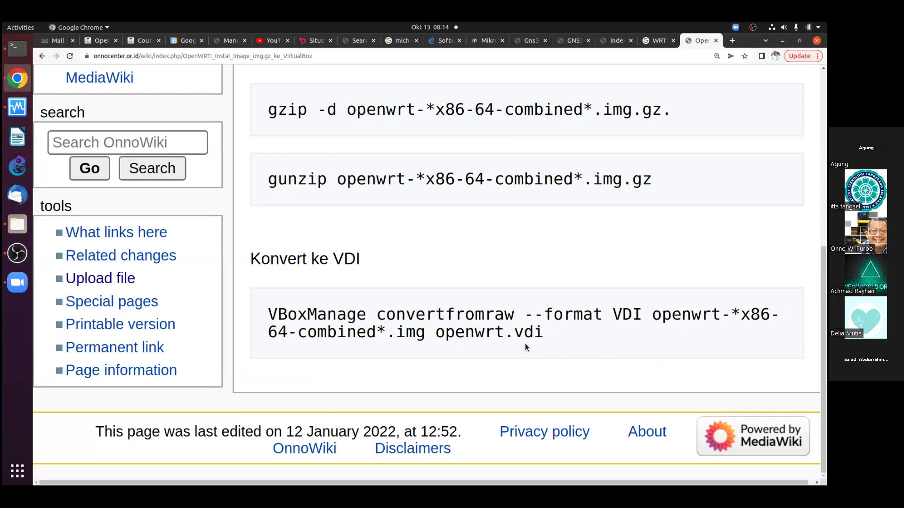
pyautogui.click(42, 56)
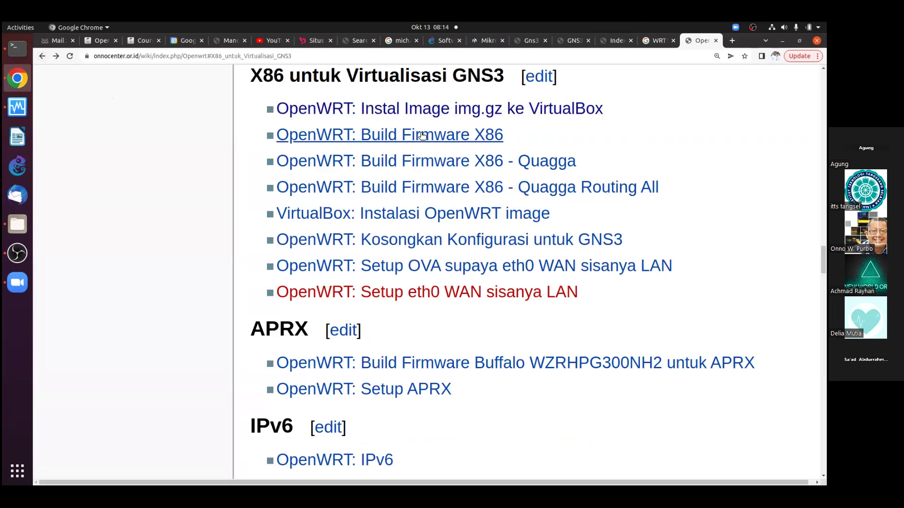
# Open the OpenWRT: Build Firmware X86 page and select its build commands from 'cd ~' through the output path
pyautogui.click(487, 136)
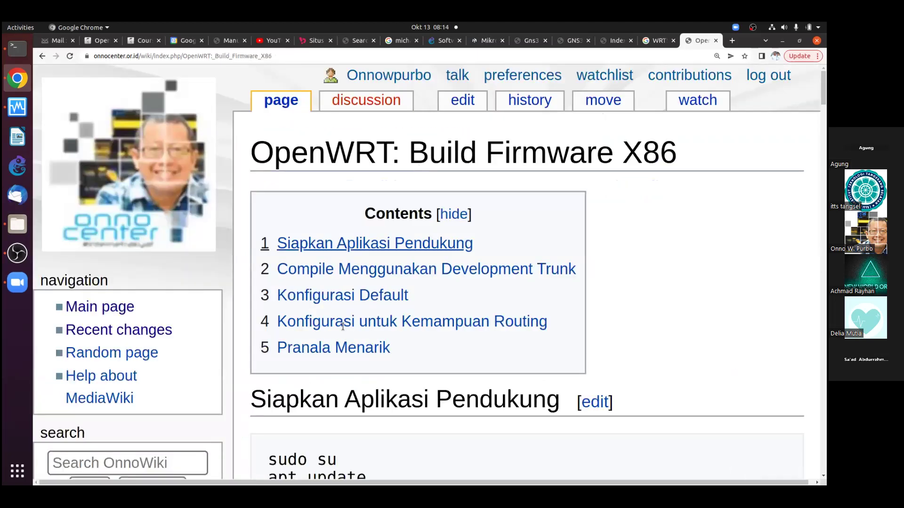
pyautogui.scroll(-5, 380, 301)
pyautogui.scroll(-10, 380, 301)
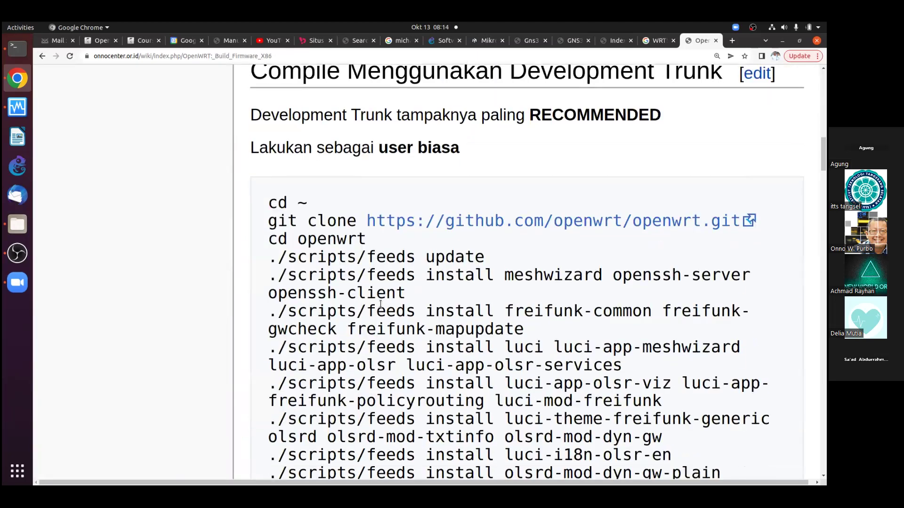
pyautogui.scroll(-1, 380, 306)
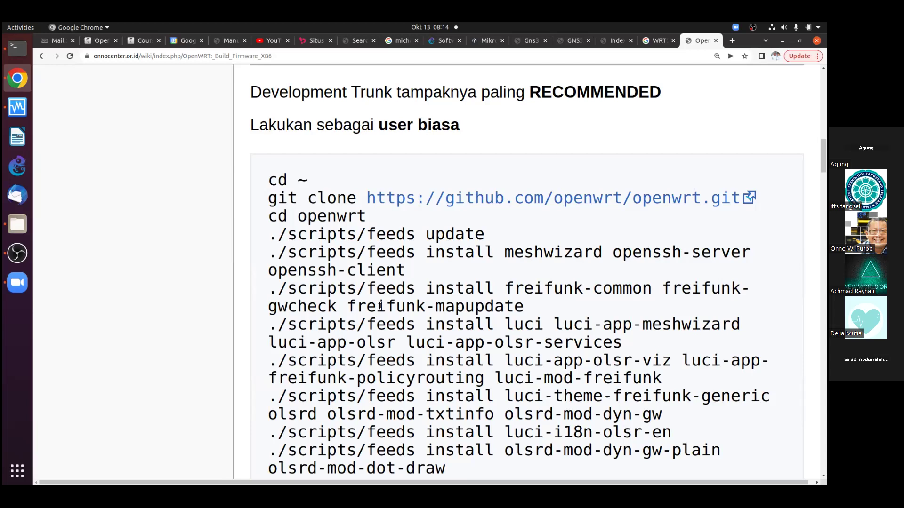
pyautogui.scroll(-8, 364, 219)
pyautogui.scroll(7, 343, 182)
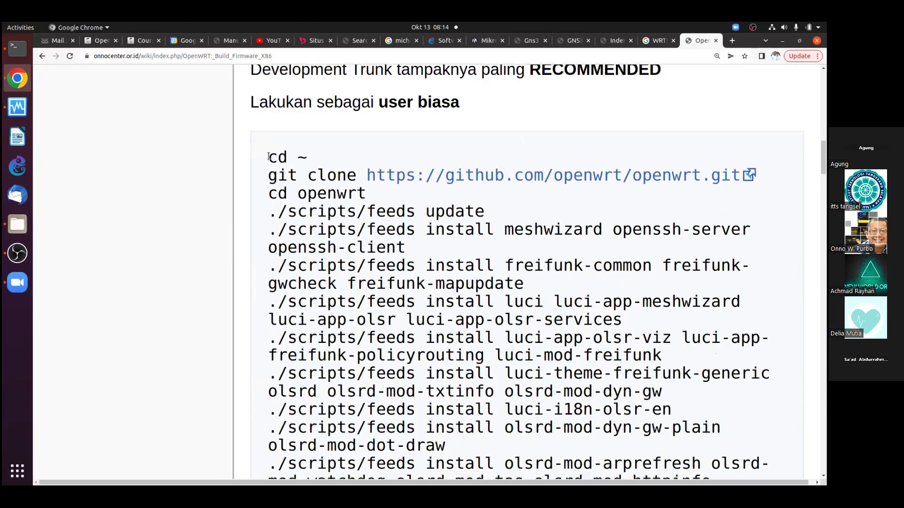
pyautogui.moveTo(269, 156); pyautogui.dragTo(347, 212)
pyautogui.hotkey('shift', 'Down')
pyautogui.hotkey('shift', 'Down')
pyautogui.hotkey('shift', 'Down')
pyautogui.hotkey('shift', 'Down')
pyautogui.hotkey('shift', 'Down')
pyautogui.hotkey('shift', 'Down')
pyautogui.hotkey('shift', 'Down')
pyautogui.hotkey('shift', 'Down')
pyautogui.hotkey('shift', 'Down')
pyautogui.hotkey('shift', 'Down')
pyautogui.hotkey('shift', 'Down')
pyautogui.hotkey('shift', 'Down')
pyautogui.hotkey('shift', 'Down')
pyautogui.hotkey('shift', 'Down')
pyautogui.hotkey('shift', 'Down')
pyautogui.hotkey('shift', 'Down')
pyautogui.hotkey('shift', 'Down')
pyautogui.hotkey('shift', 'Down')
pyautogui.hotkey('shift', 'Down')
pyautogui.hotkey('shift', 'Down')
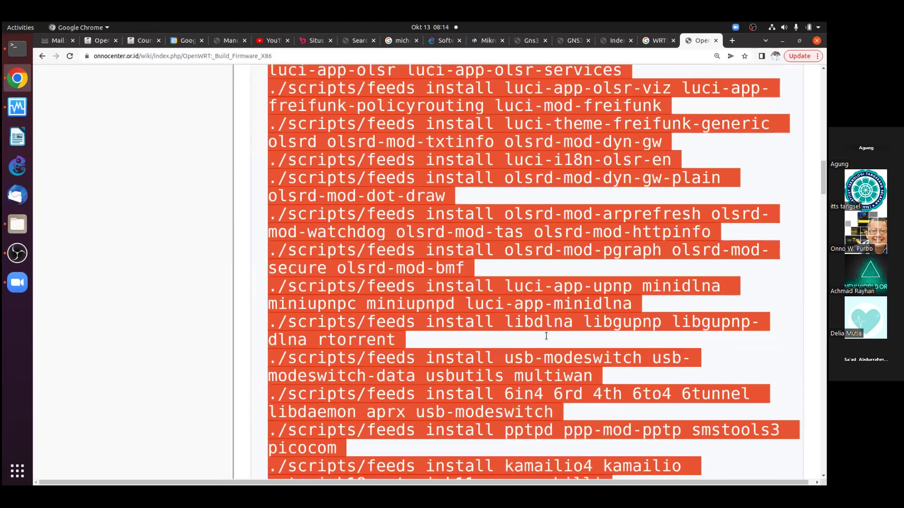
pyautogui.hotkey('shift', 'Down')
pyautogui.hotkey('shift', 'Down')
pyautogui.hotkey('shift', 'Down')
pyautogui.hotkey('shift', 'Down')
pyautogui.hotkey('shift', 'Down')
pyautogui.hotkey('shift', 'Down')
pyautogui.hotkey('shift', 'Down')
pyautogui.hotkey('shift', 'Down')
pyautogui.hotkey('shift', 'Down')
pyautogui.hotkey('shift', 'Down')
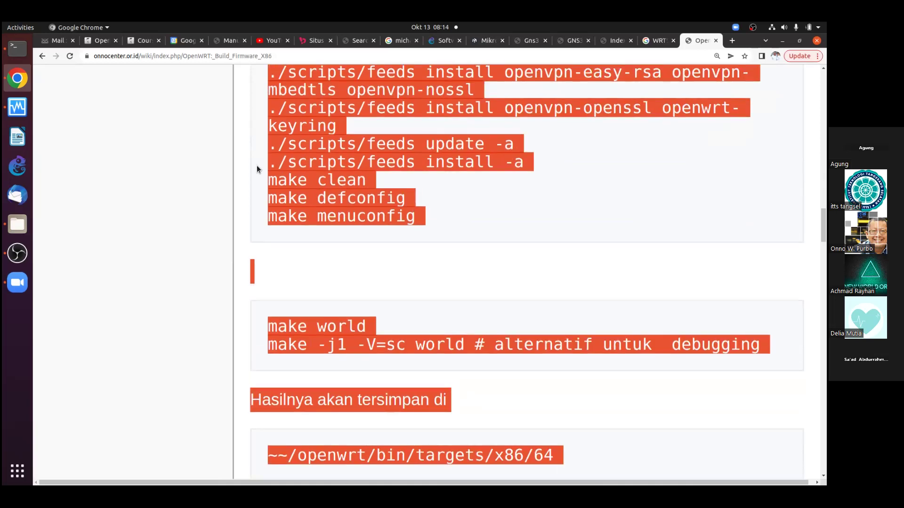
pyautogui.click(280, 182)
# Highlight the 'make world' command line
pyautogui.moveTo(261, 324); pyautogui.dragTo(389, 332)
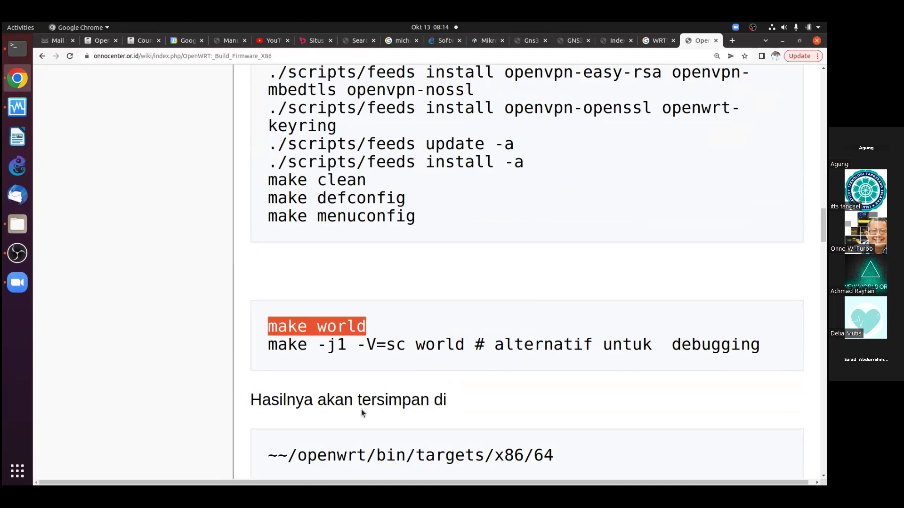
pyautogui.scroll(1, 360, 397)
pyautogui.scroll(-1, 361, 395)
pyautogui.scroll(-2, 360, 397)
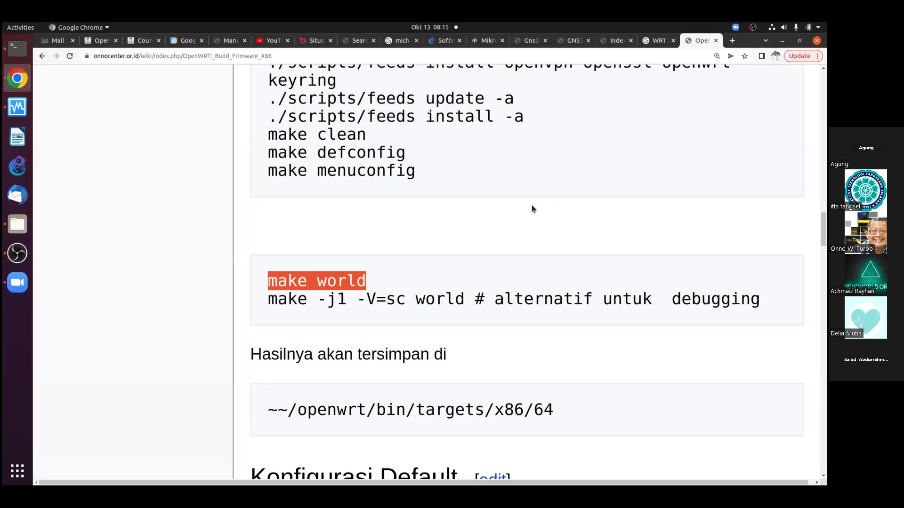
# Switch Chrome to the ITTS open course page while GNS3 launches
pyautogui.scroll(-2, 507, 157)
pyautogui.scroll(4, 506, 172)
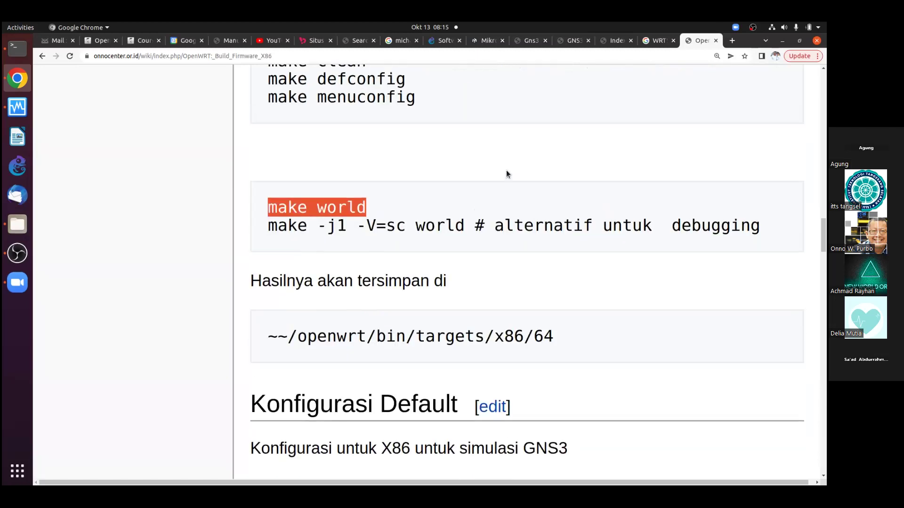
pyautogui.scroll(7, 508, 178)
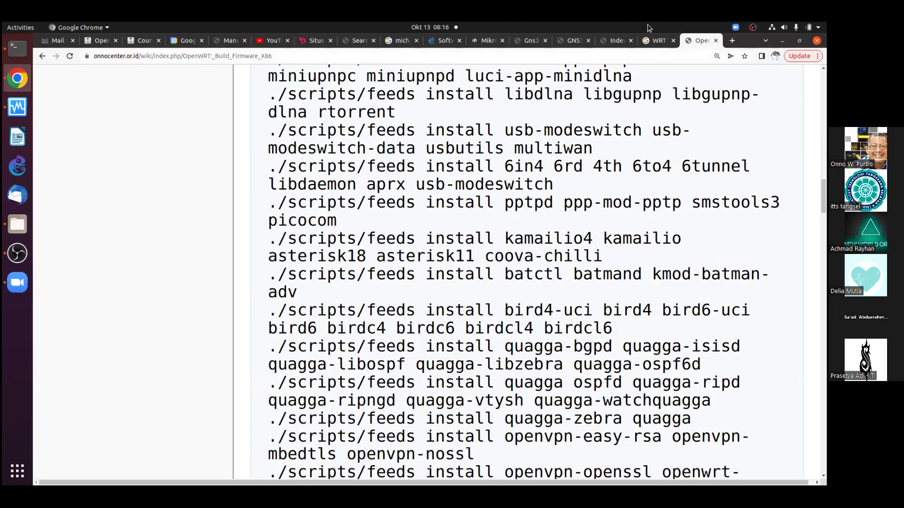
pyautogui.click(141, 41)
pyautogui.scroll(3, 408, 224)
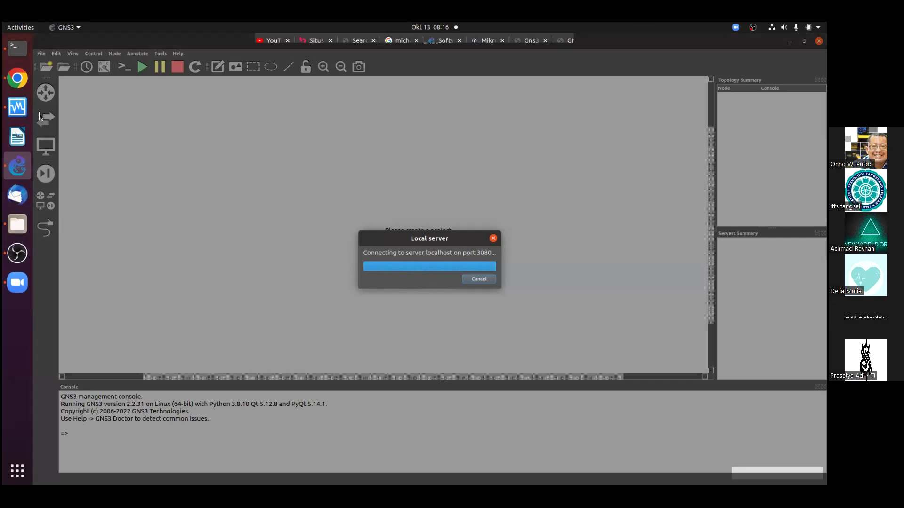
# Create a blank project named 'untitled', overwrite the existing one, and dismiss the notice
pyautogui.click(22, 215)
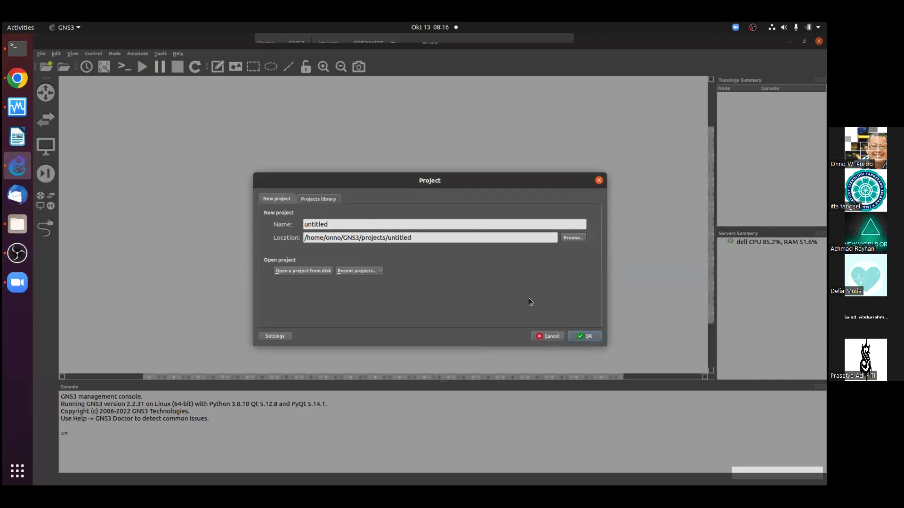
pyautogui.click(580, 337)
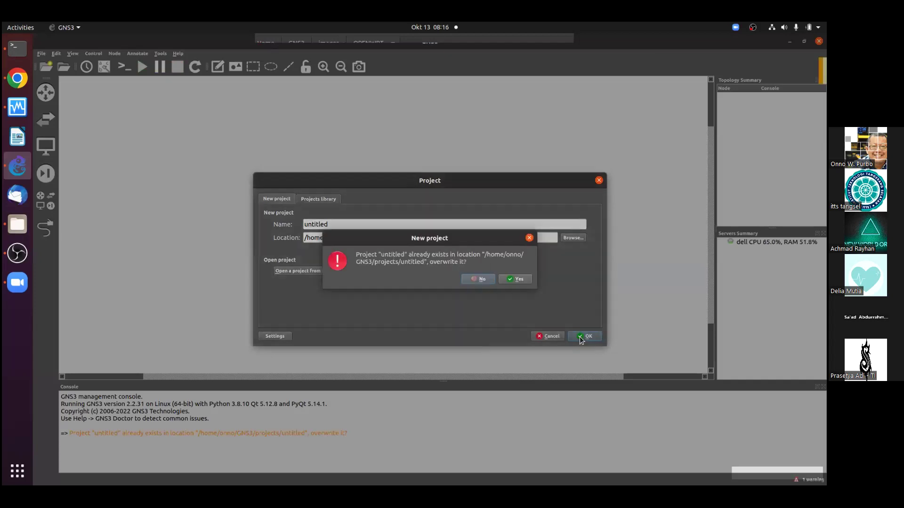
pyautogui.click(516, 278)
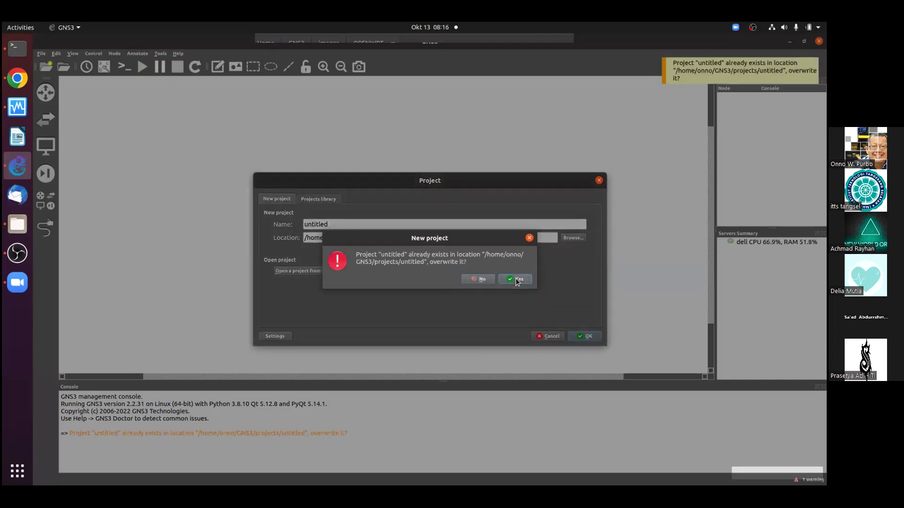
pyautogui.click(736, 63)
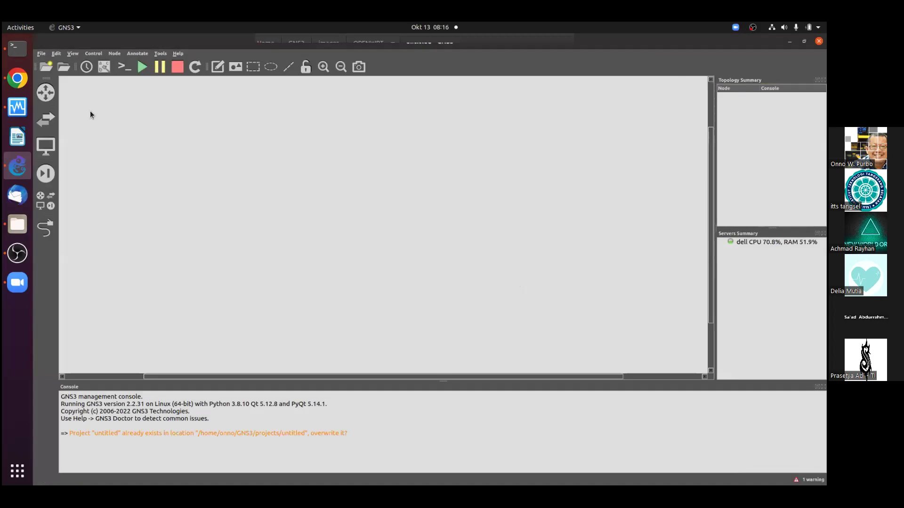
# In Files, go up from OPENWRT to the images folder, then switch to VirtualBox Manager
pyautogui.click(18, 224)
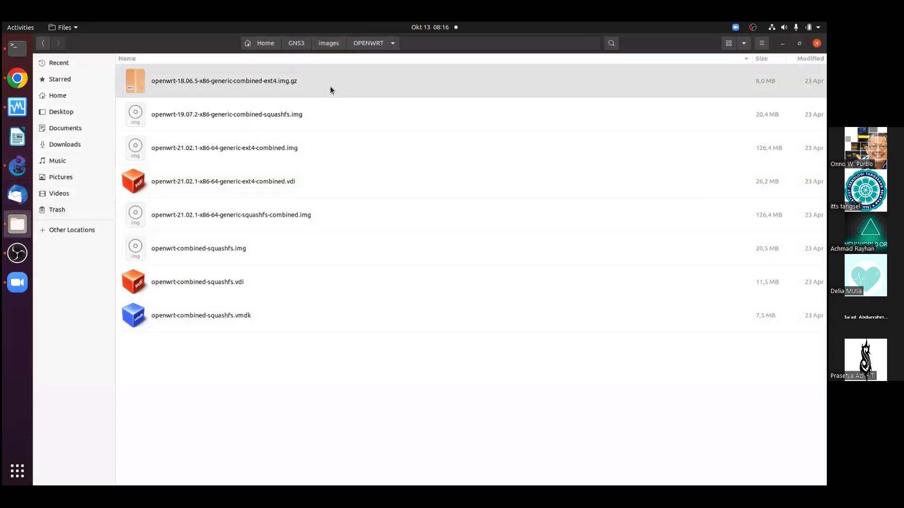
pyautogui.click(296, 43)
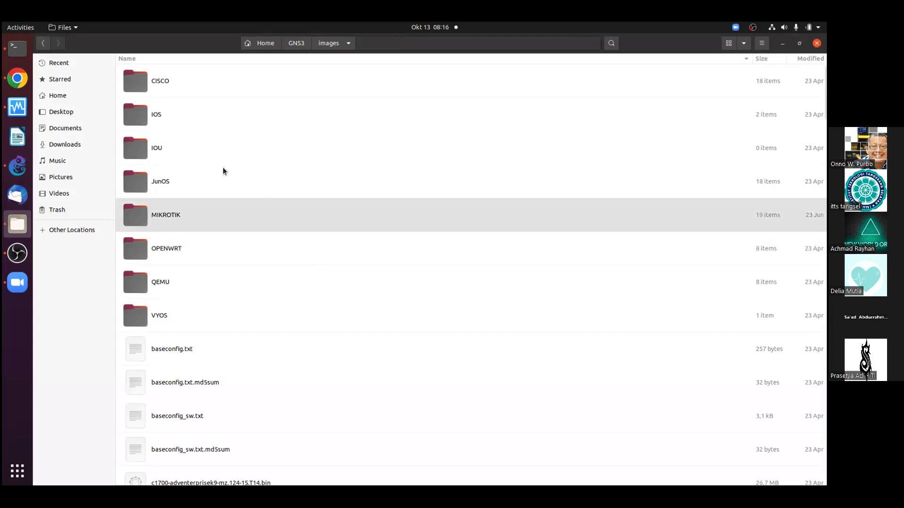
pyautogui.click(9, 108)
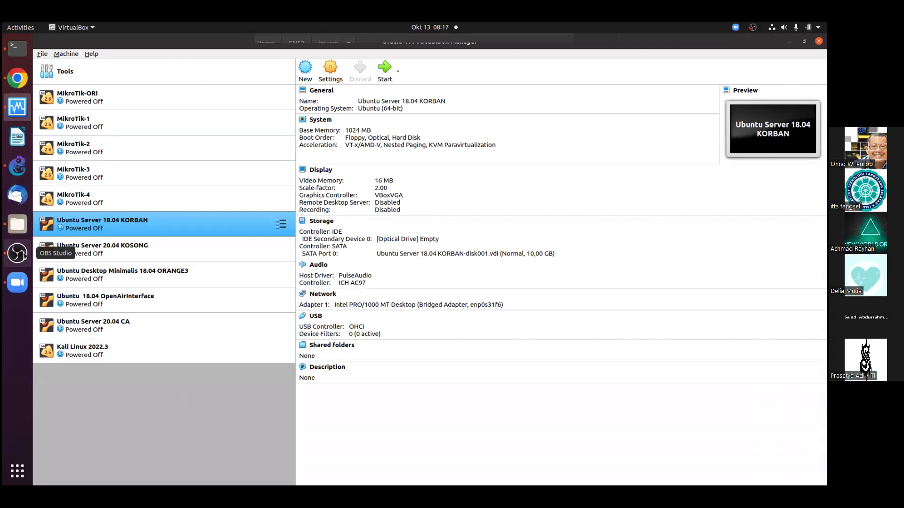
# Delete the MikroTik-4 template from the router templates list and confirm
pyautogui.click(17, 165)
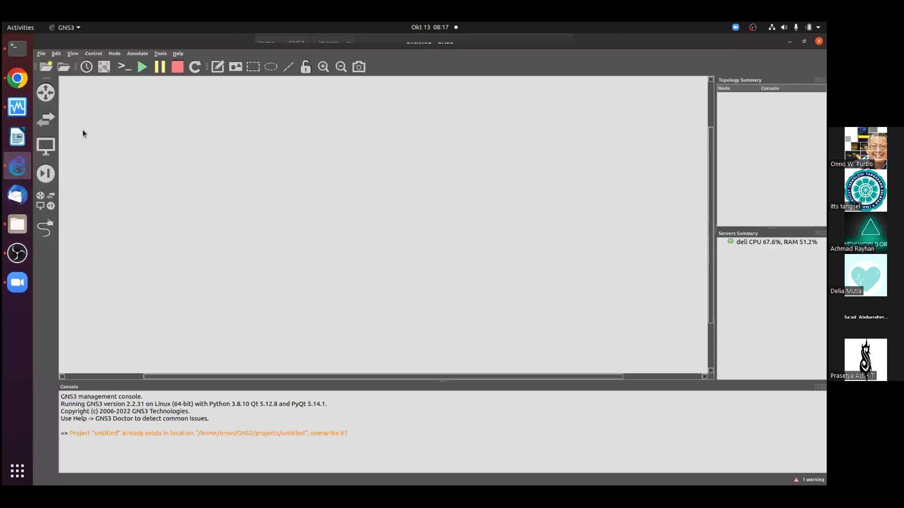
pyautogui.click(46, 93)
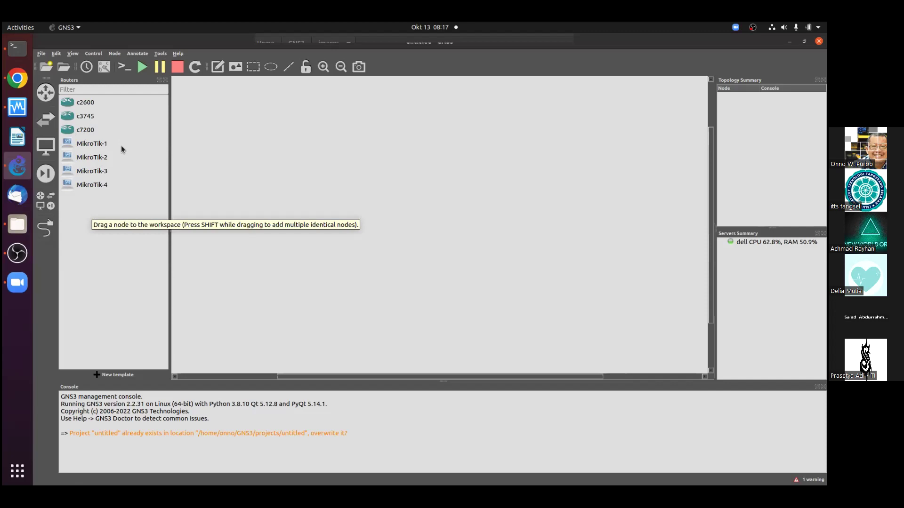
pyautogui.click(92, 185)
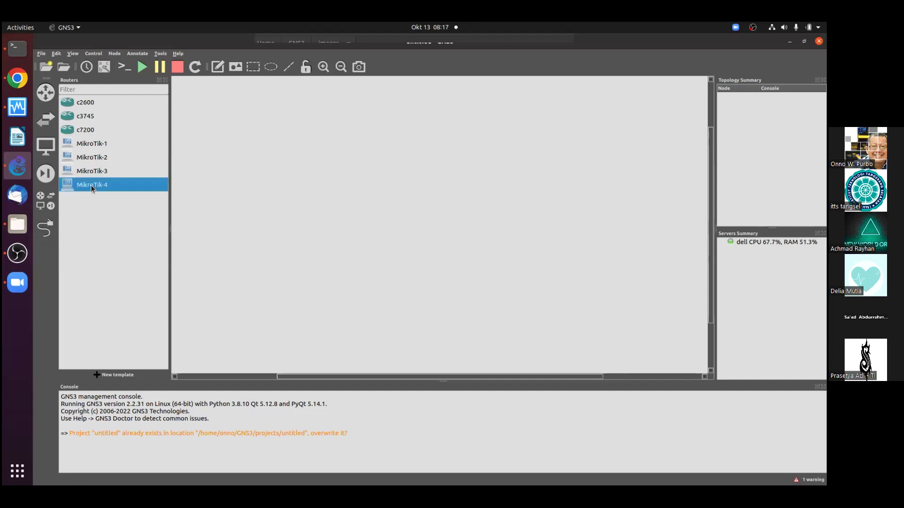
pyautogui.rightClick(92, 185)
pyautogui.click(115, 211)
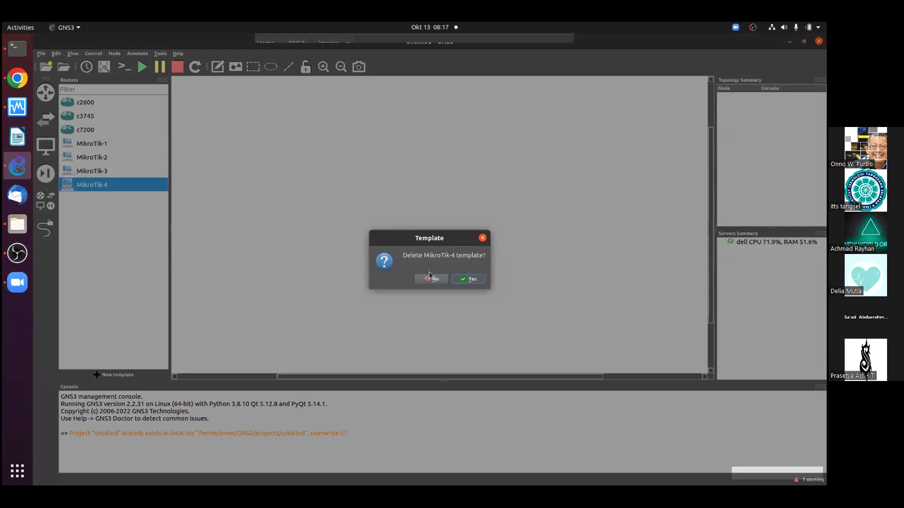
pyautogui.press('Return')
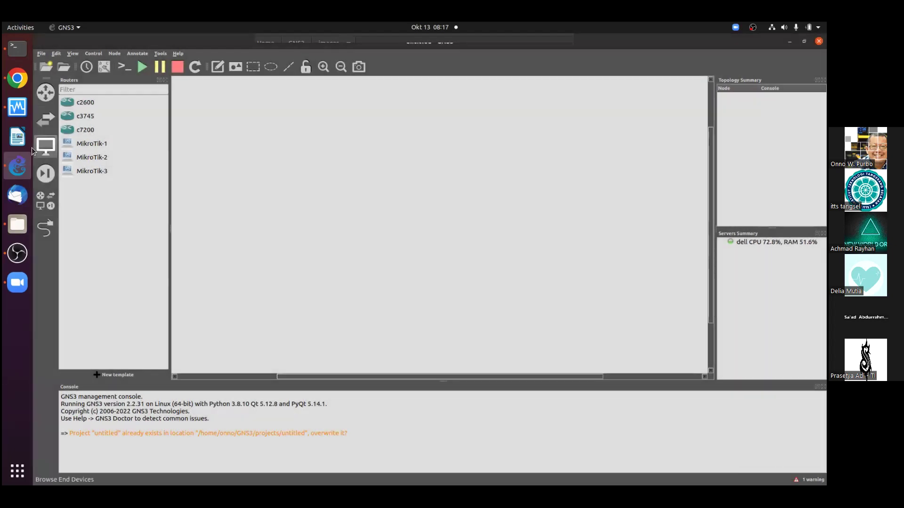
pyautogui.click(46, 145)
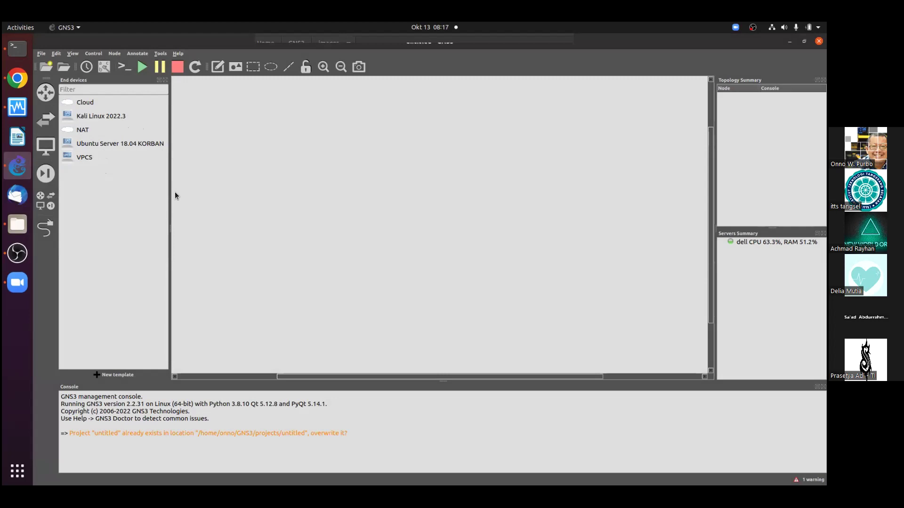
# Open the View menu to look through its options
pyautogui.click(74, 53)
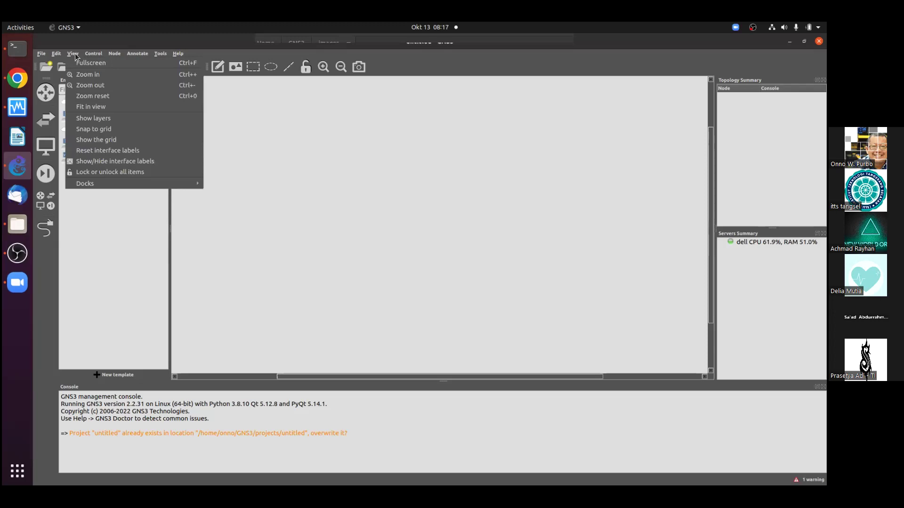
# Open Preferences, close them without changes, and redisplay the router templates
pyautogui.moveTo(60, 53)
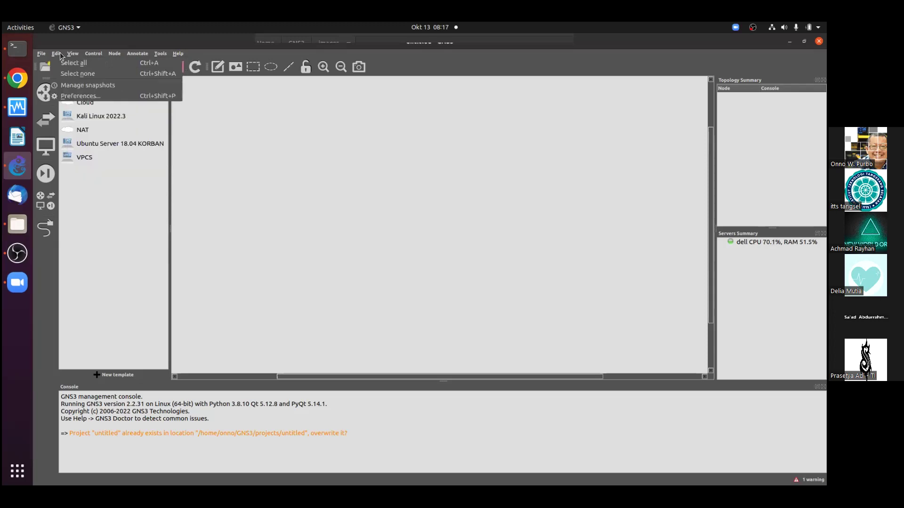
pyautogui.click(71, 97)
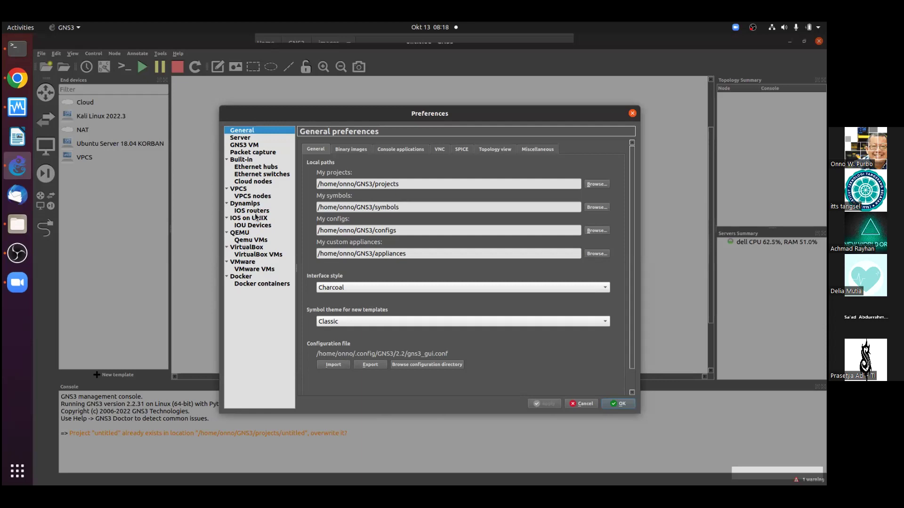
pyautogui.click(633, 114)
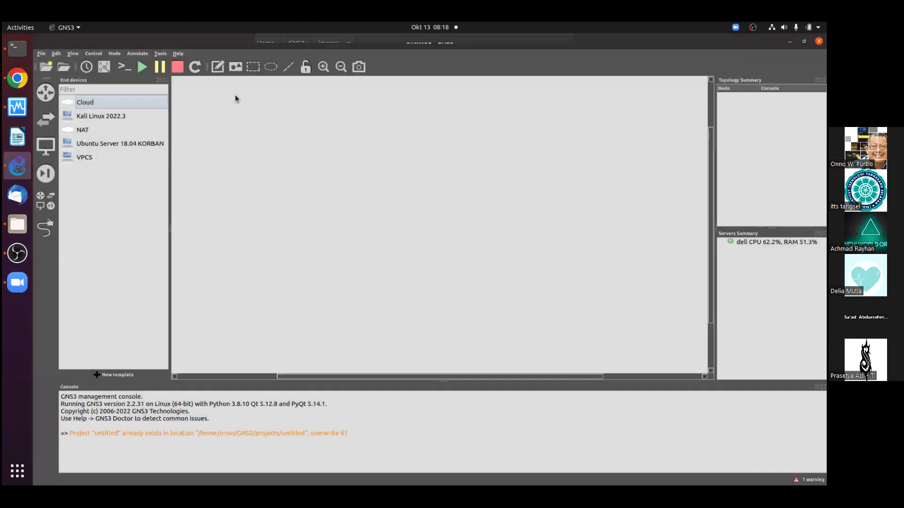
pyautogui.click(38, 92)
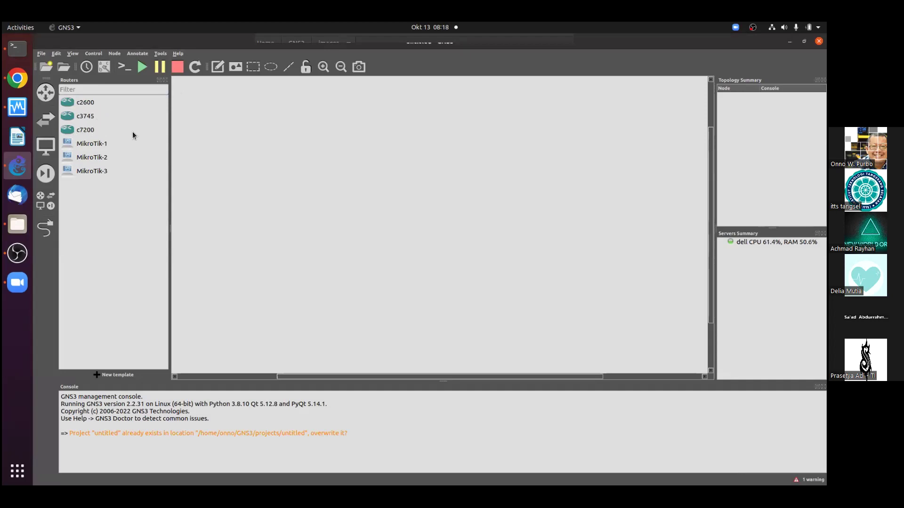
pyautogui.hotkey('alt', 'Tab')
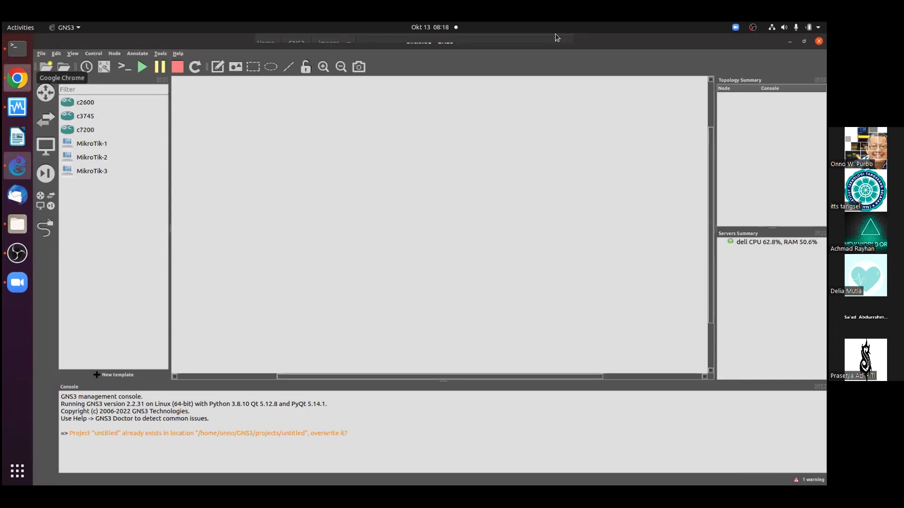
# Search Google for 'Cisco 7200' in a new tab
pyautogui.click(732, 41)
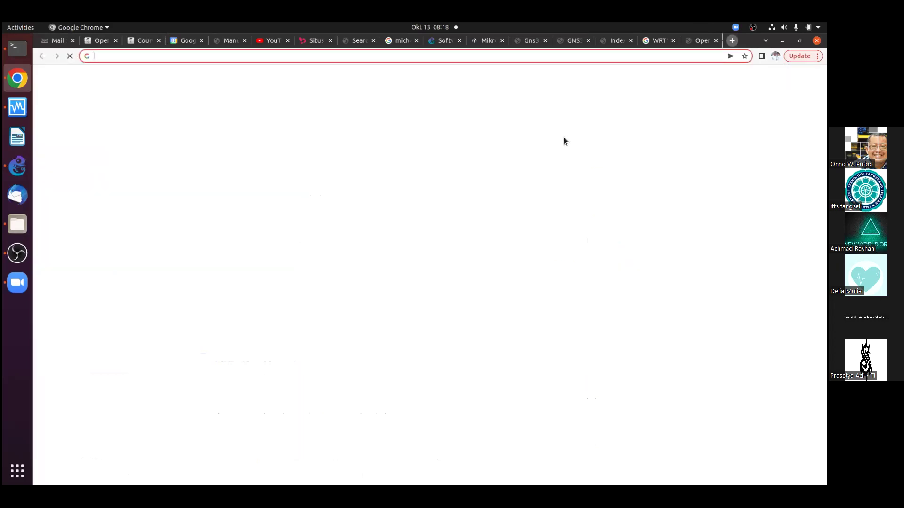
pyautogui.click(455, 262)
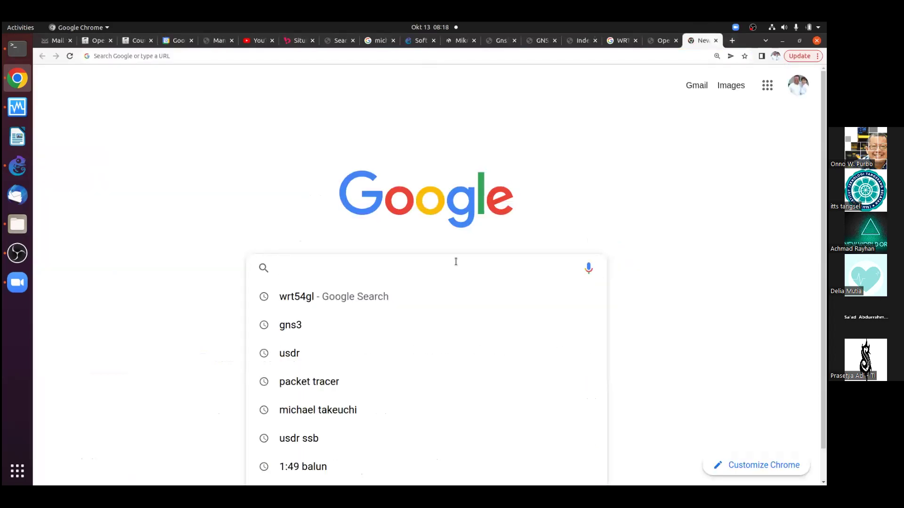
pyautogui.write('Ciusco')
pyautogui.press('BackSpace')
pyautogui.press('BackSpace')
pyautogui.press('BackSpace')
pyautogui.press('BackSpace')
pyautogui.write('sco 7200')
pyautogui.press('Return')
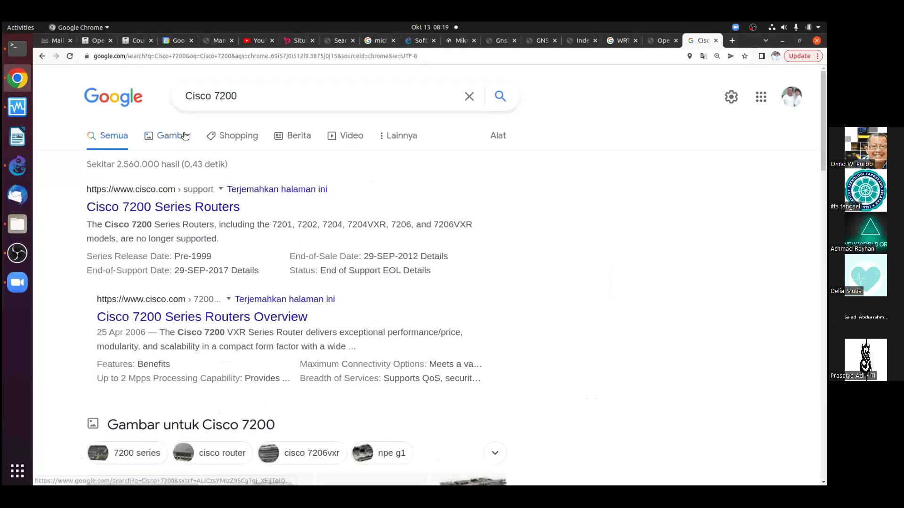
# Browse the Cisco 7200 image results, then scroll through the shopping listings
pyautogui.click(186, 136)
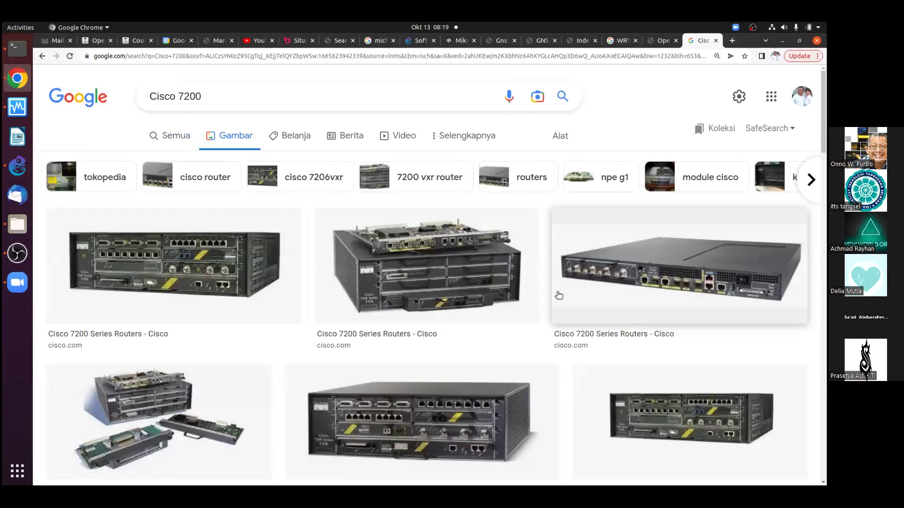
pyautogui.click(298, 136)
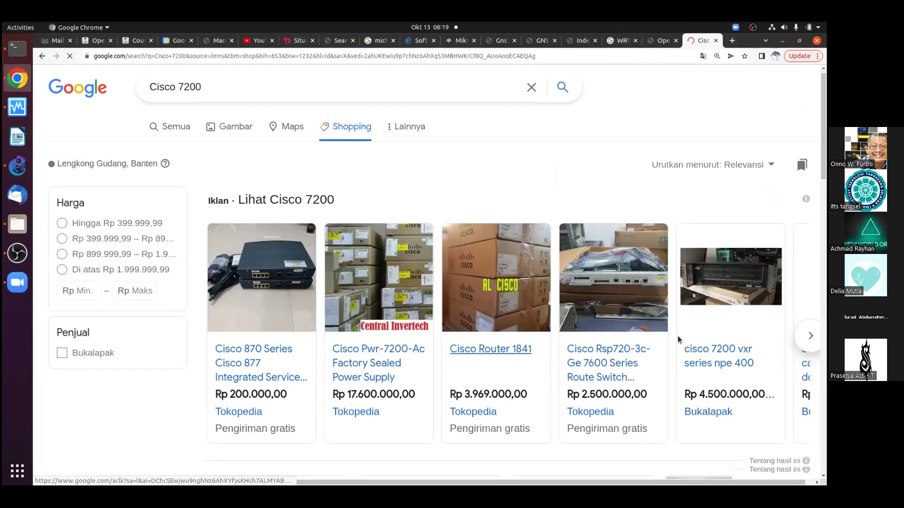
pyautogui.scroll(-2, 678, 339)
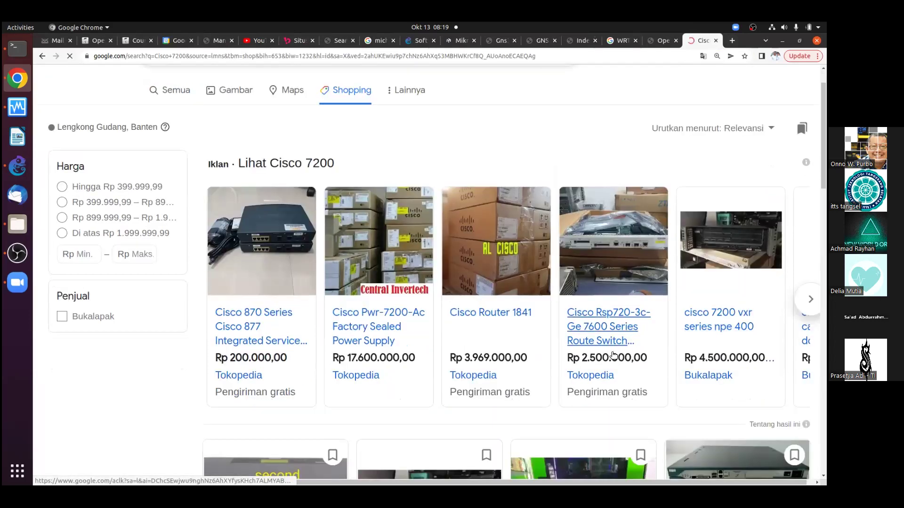
pyautogui.scroll(-5, 613, 354)
pyautogui.scroll(-2, 740, 402)
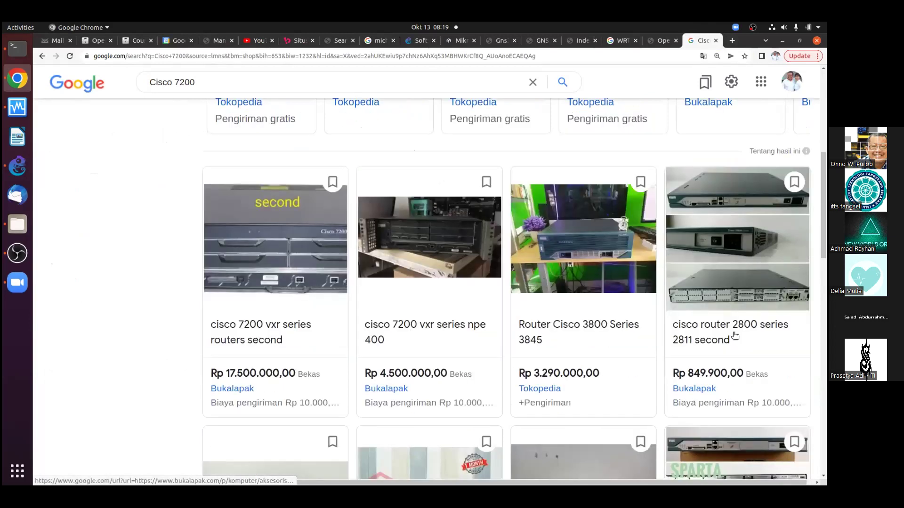
pyautogui.scroll(-5, 699, 380)
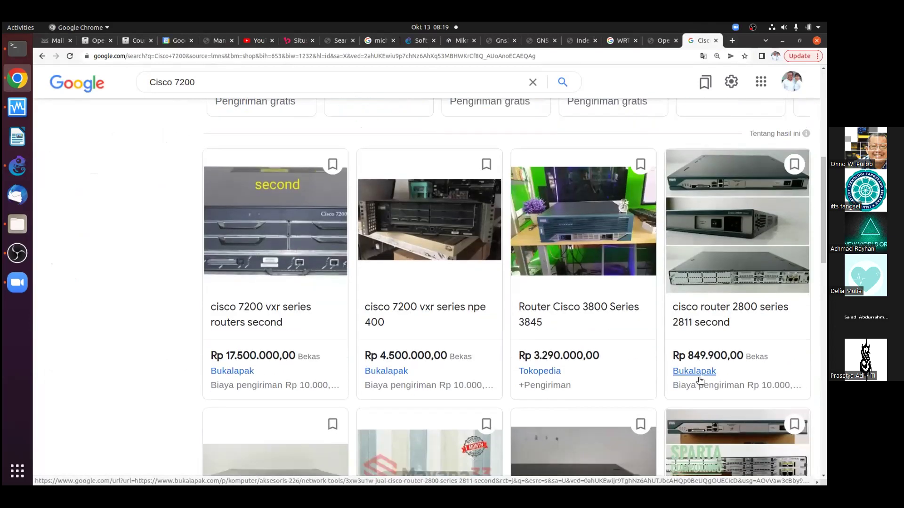
pyautogui.scroll(-6, 698, 379)
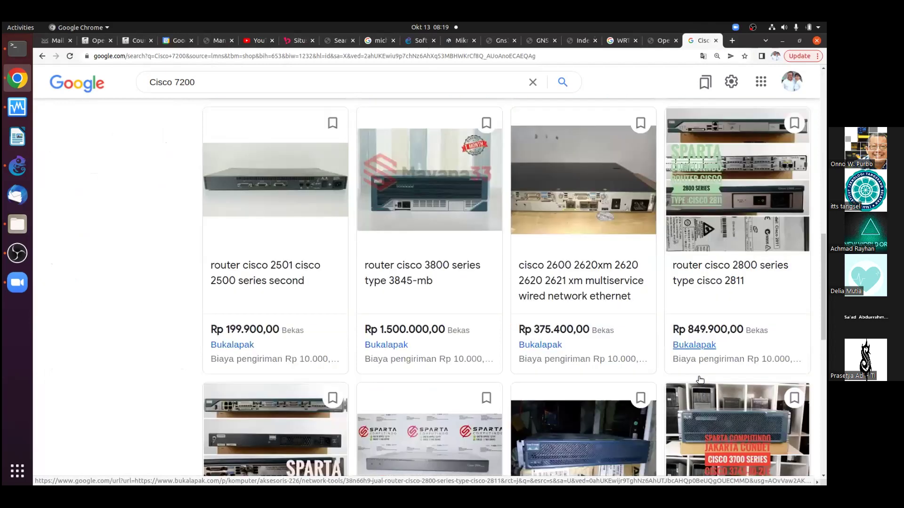
pyautogui.scroll(-4, 535, 368)
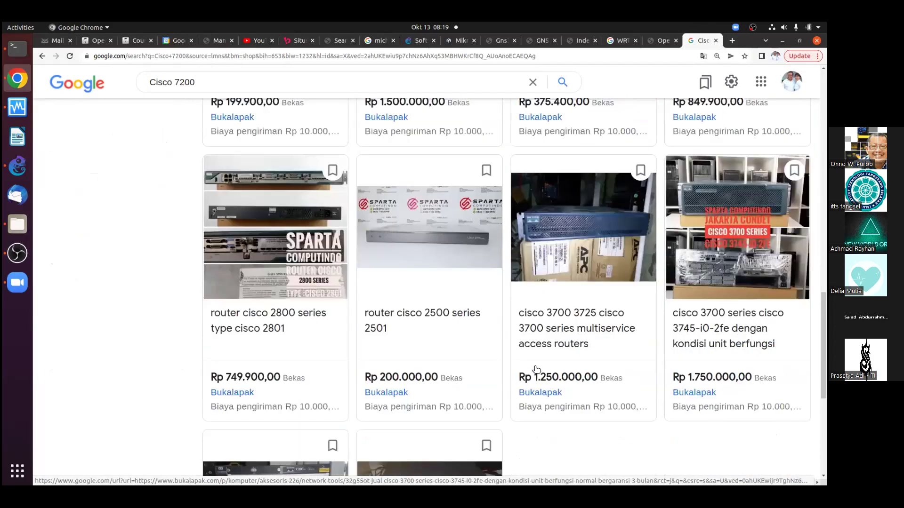
pyautogui.scroll(-3, 338, 352)
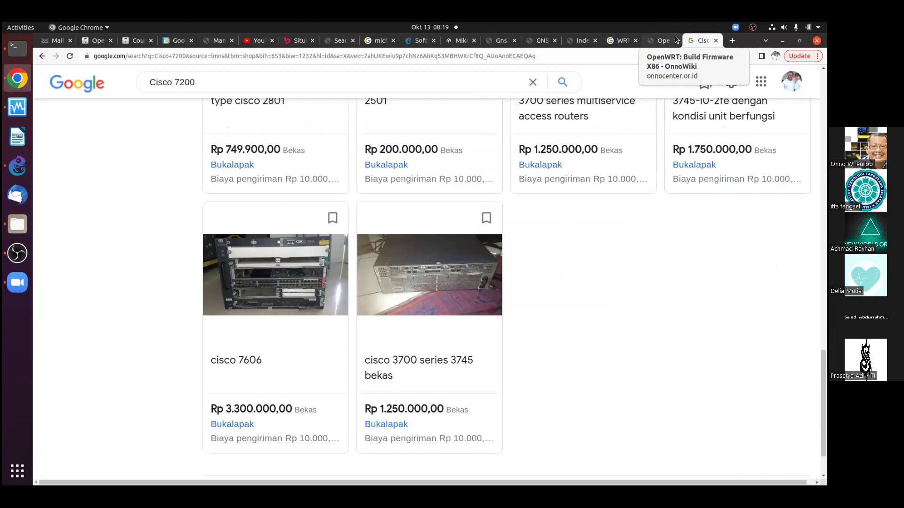
# Look over the OpenWRT x86 firmware build wiki page, then switch to OBS Studio
pyautogui.click(650, 43)
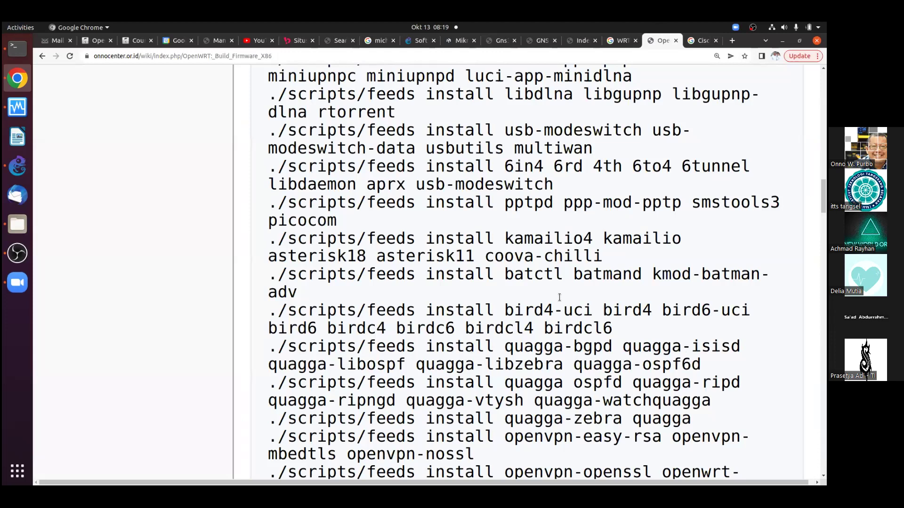
pyautogui.scroll(-2, 558, 301)
pyautogui.scroll(-2, 558, 301)
pyautogui.scroll(5, 66, 186)
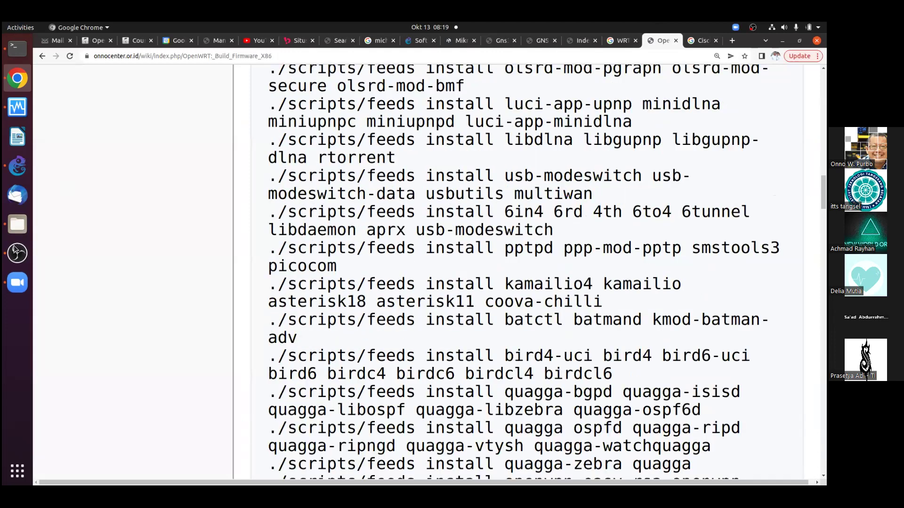
pyautogui.hotkey('alt', 'Tab')
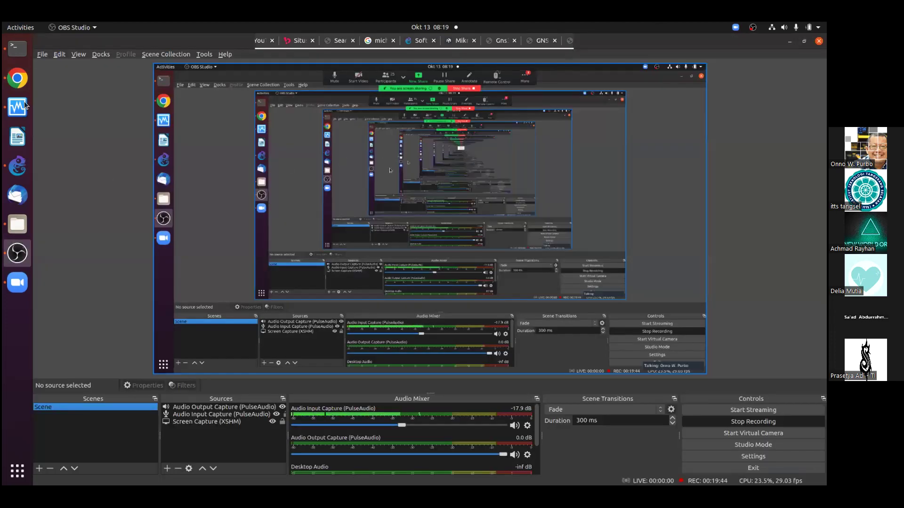
# Bring the GNS3 window back to the front
pyautogui.click(17, 165)
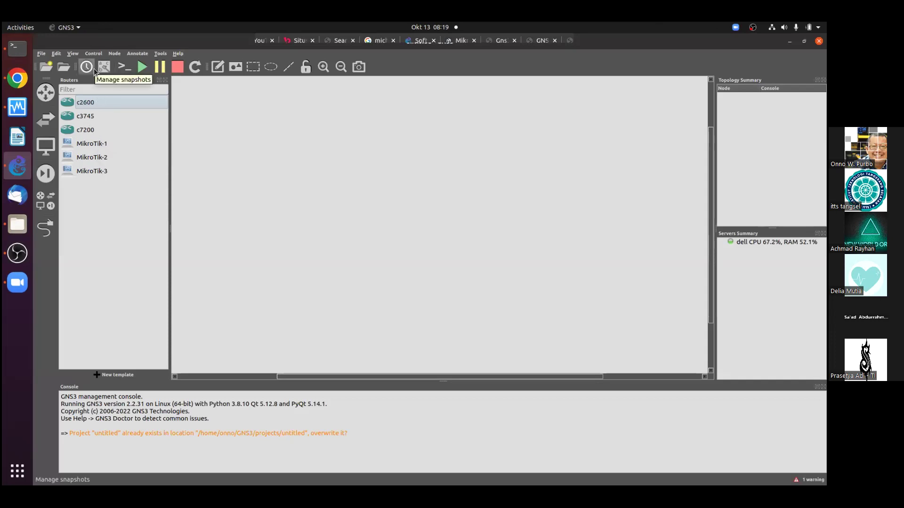
# Open Preferences at Dynamips > IOS routers and start a new IOS router template
pyautogui.click(56, 55)
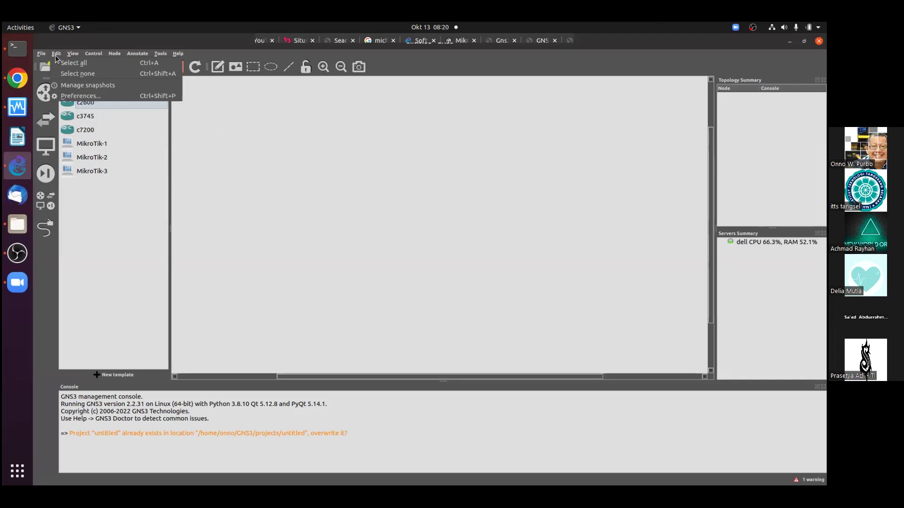
pyautogui.click(76, 96)
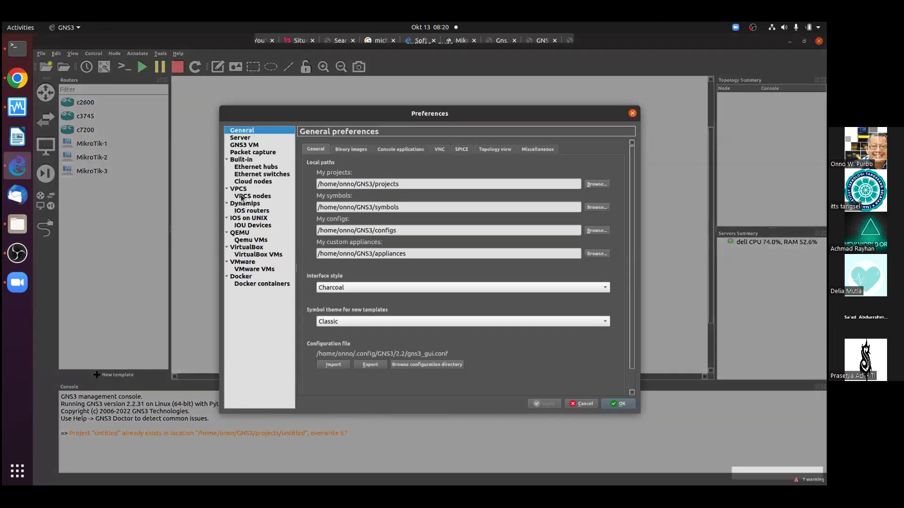
pyautogui.click(250, 205)
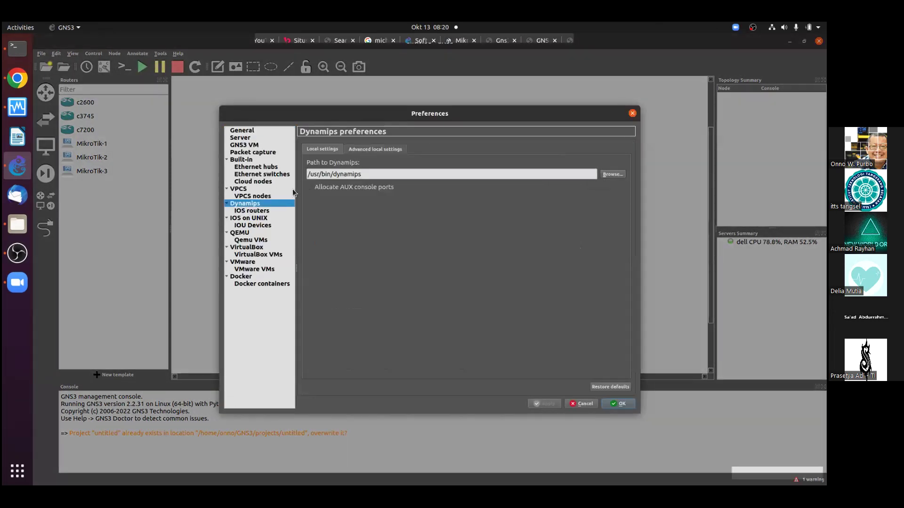
pyautogui.click(254, 211)
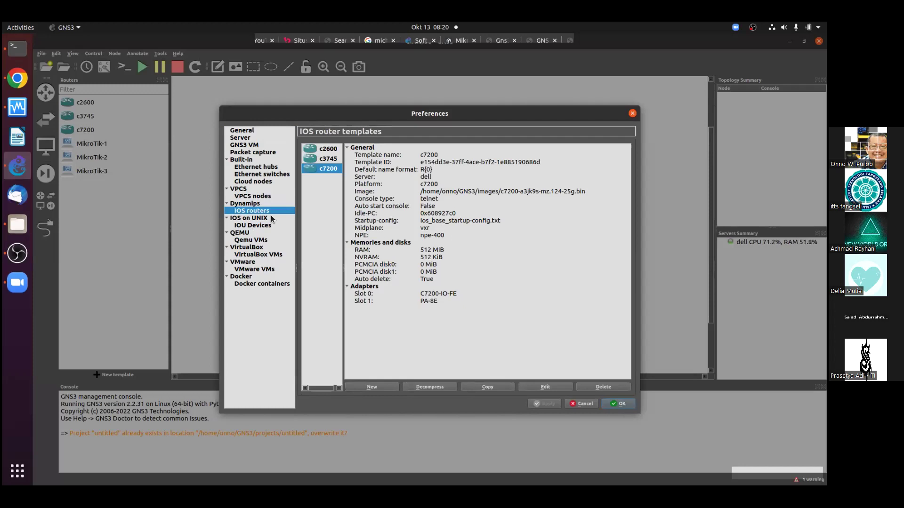
pyautogui.click(372, 386)
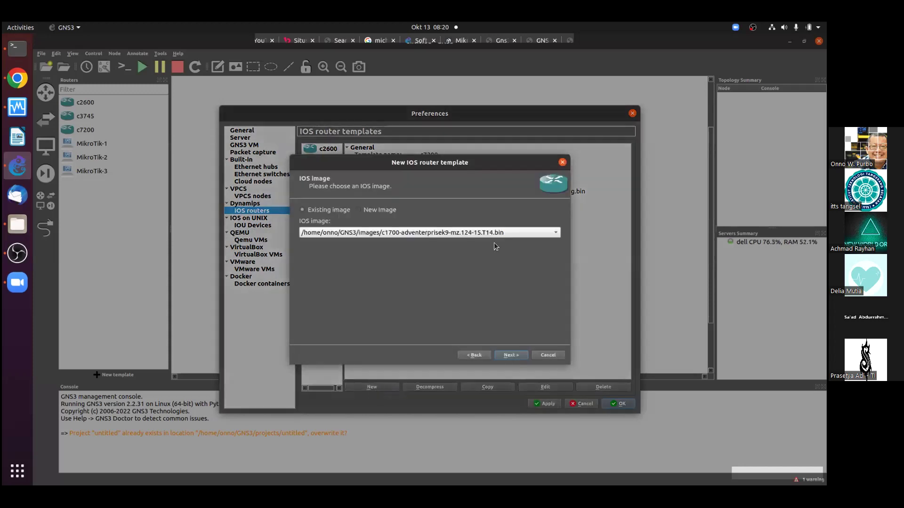
# Choose the c1700-adventerprisek9-mz.124-25d.bin image, continue, and accept the instability warning
pyautogui.click(533, 232)
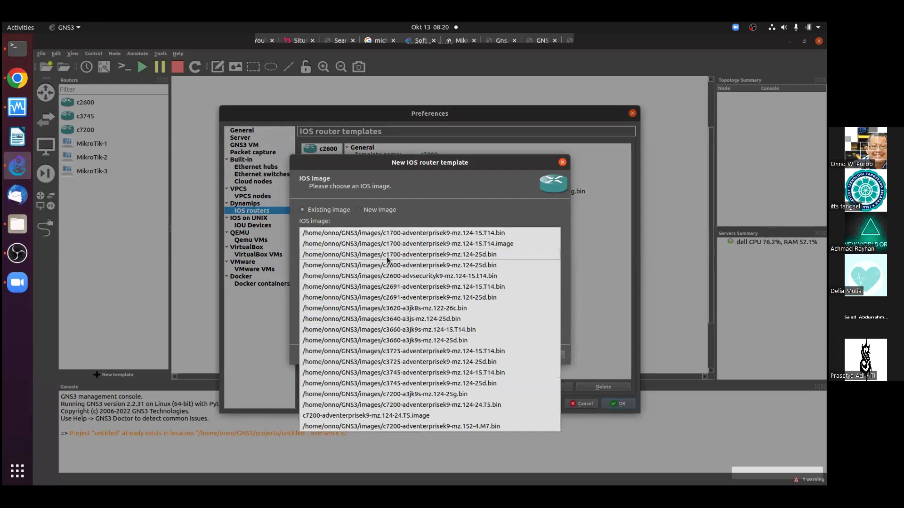
pyautogui.click(482, 255)
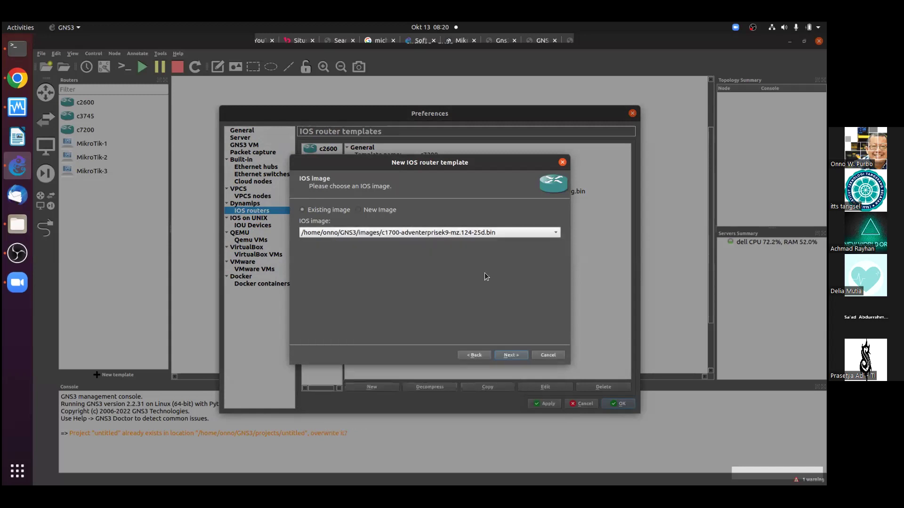
pyautogui.click(510, 356)
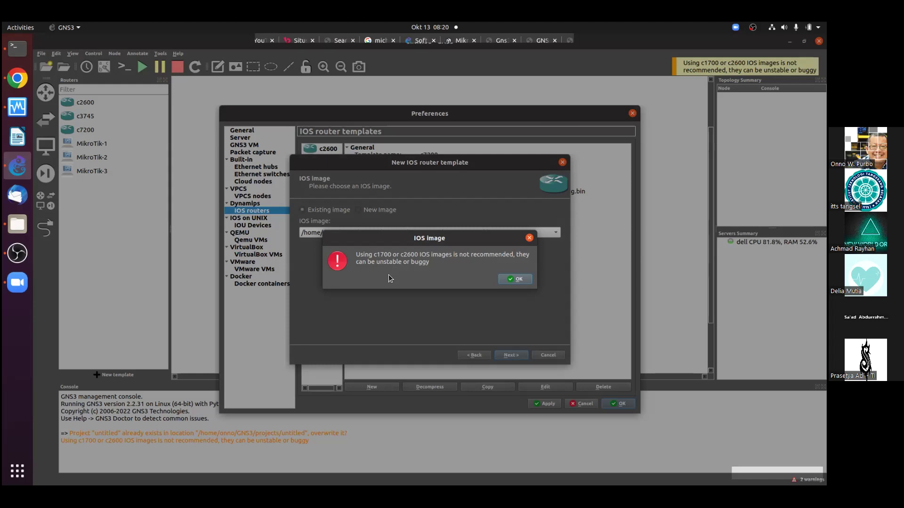
pyautogui.click(513, 279)
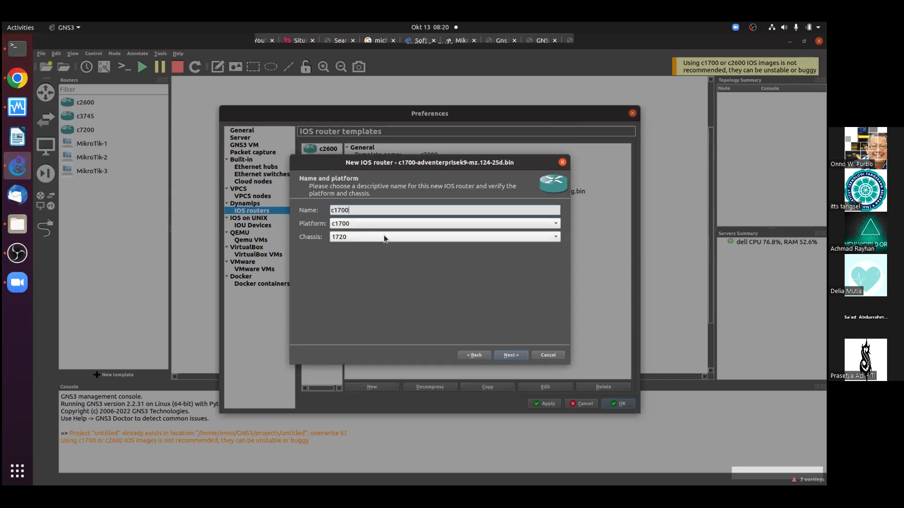
# Accept the c1700 name (chassis 1720), the default 160 MiB RAM, and C1700-MB-1FE in slot 0
pyautogui.click(511, 356)
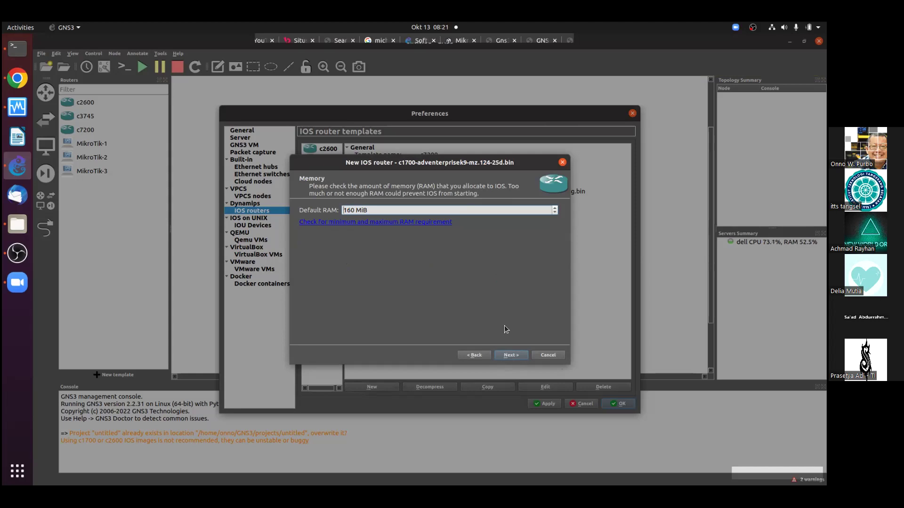
pyautogui.click(510, 356)
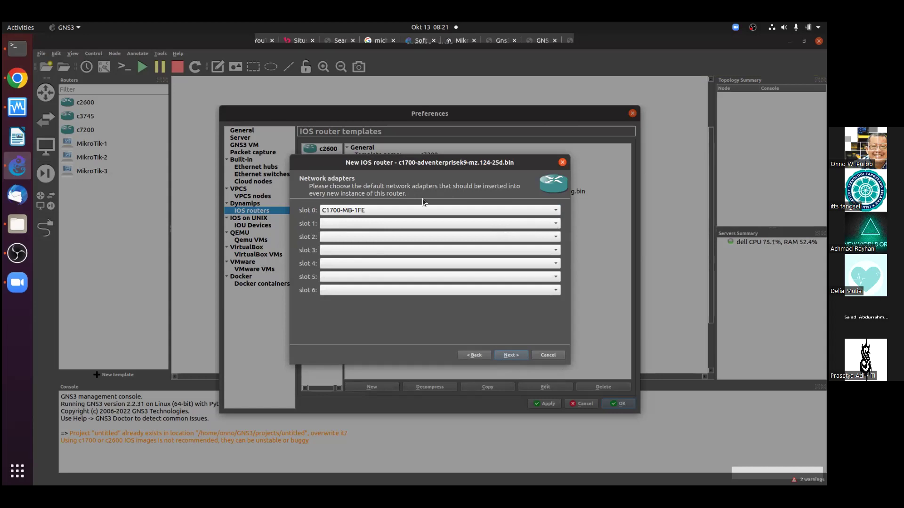
pyautogui.click(479, 210)
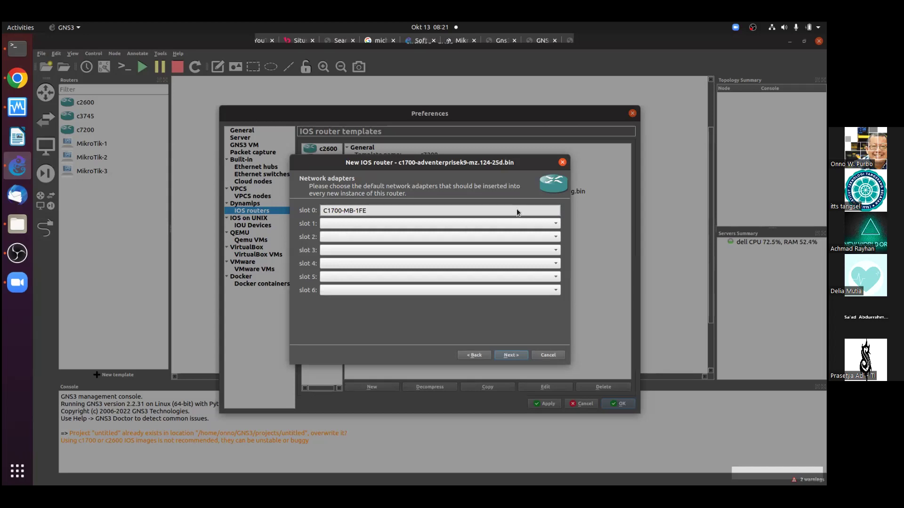
pyautogui.click(555, 221)
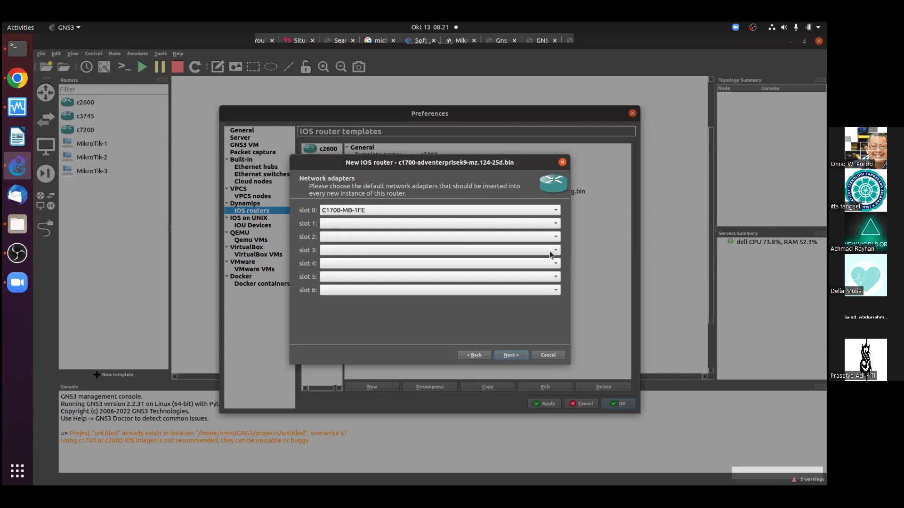
# Confirm the network adapters, leave the WIC slots empty, and start the Idle-PC finder
pyautogui.click(509, 355)
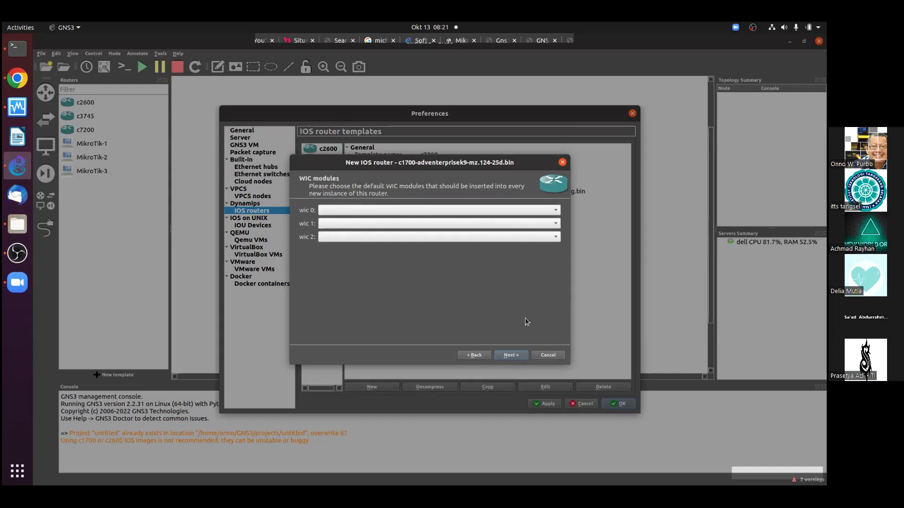
pyautogui.click(513, 358)
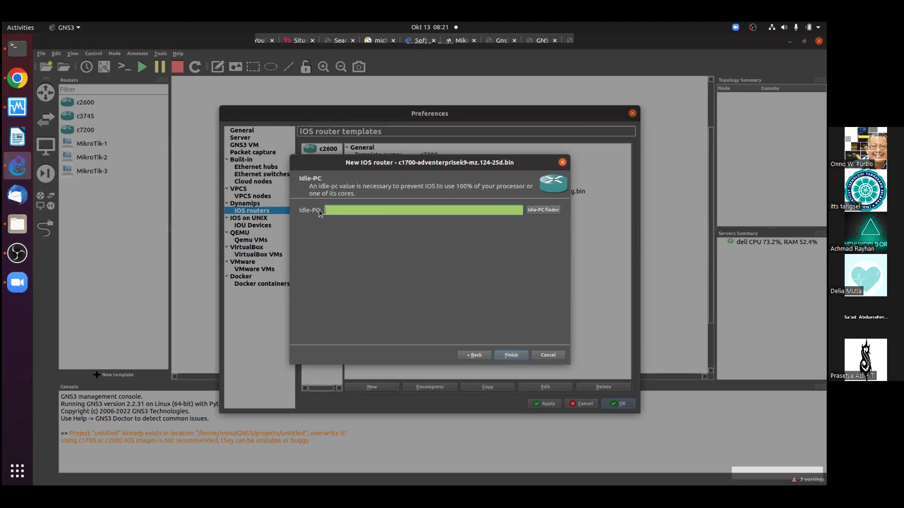
pyautogui.click(552, 210)
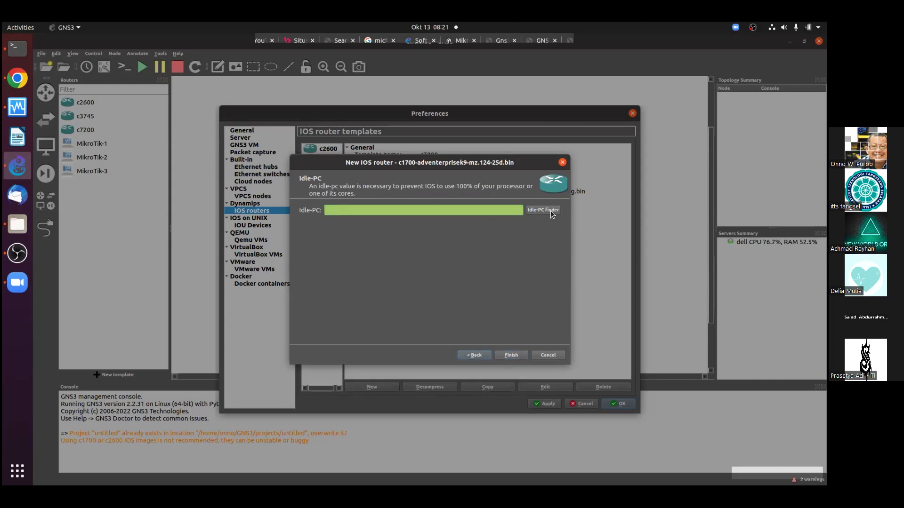
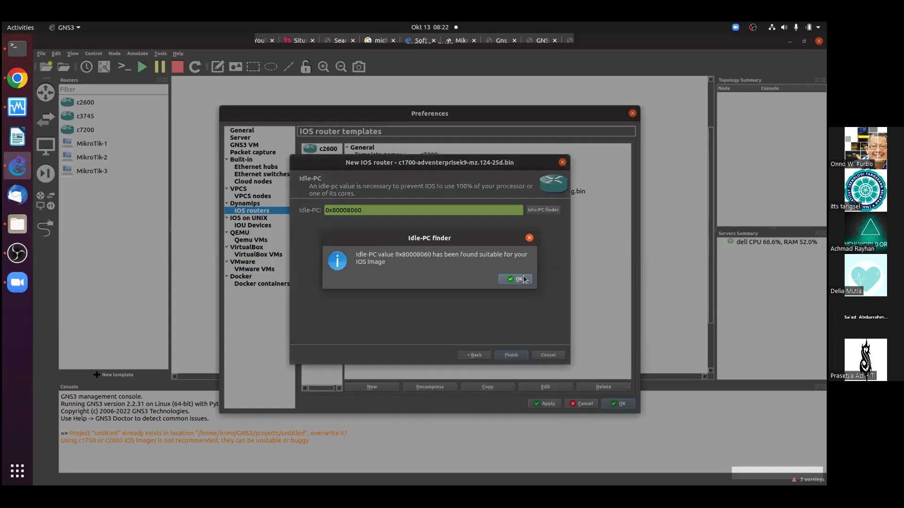
# Accept idle-PC value 0x80008060, finish the c1700 template, and glance at its settings
pyautogui.click(518, 279)
pyautogui.click(504, 354)
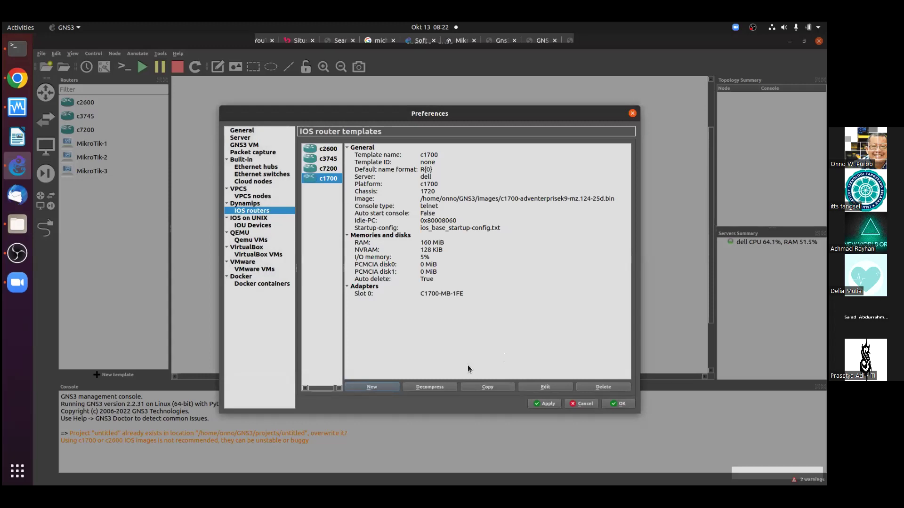
pyautogui.click(545, 392)
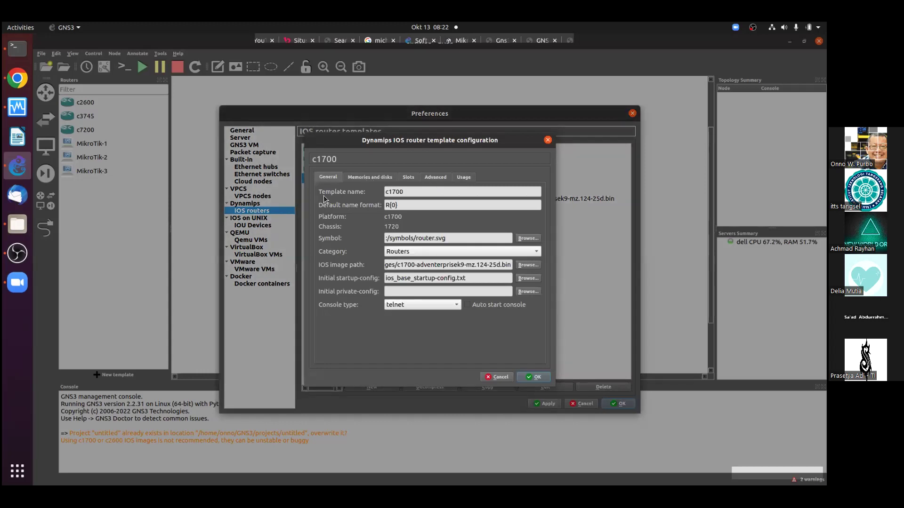
pyautogui.click(529, 376)
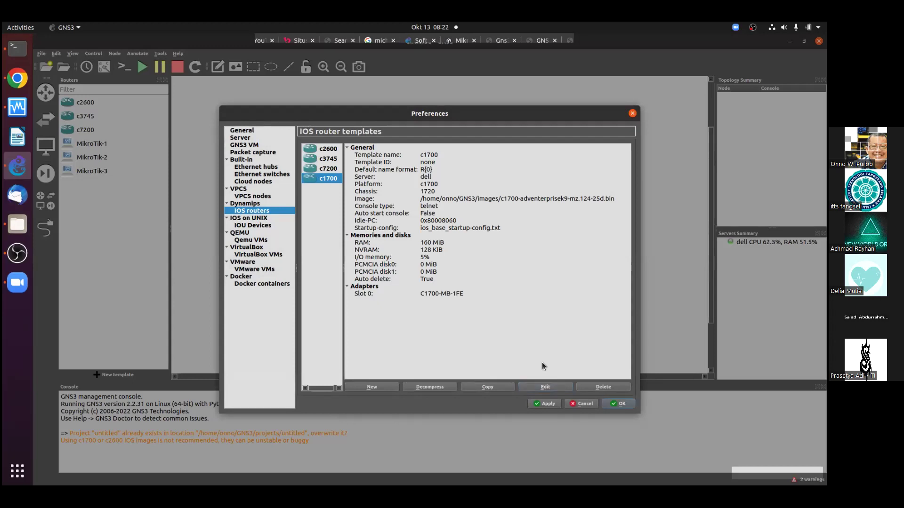
# Review the c1700 template's memory, disk and usage settings, then close it
pyautogui.click(545, 387)
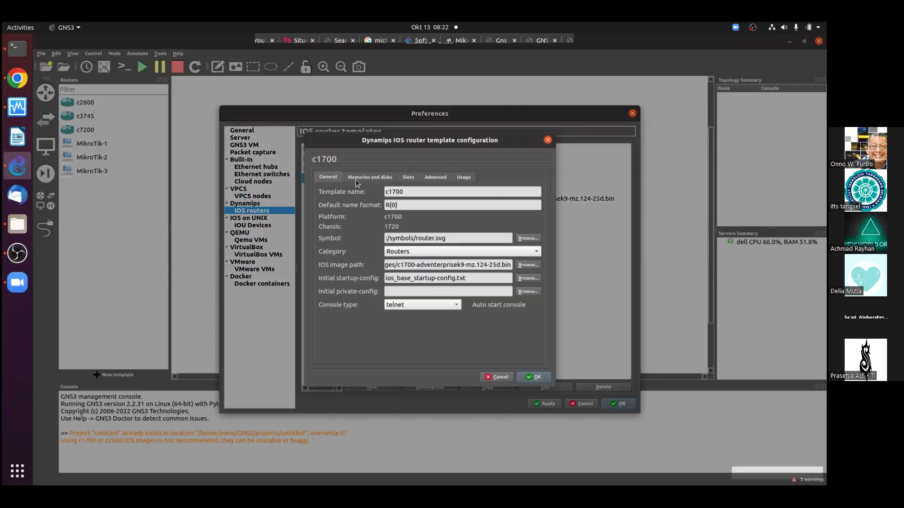
pyautogui.click(365, 176)
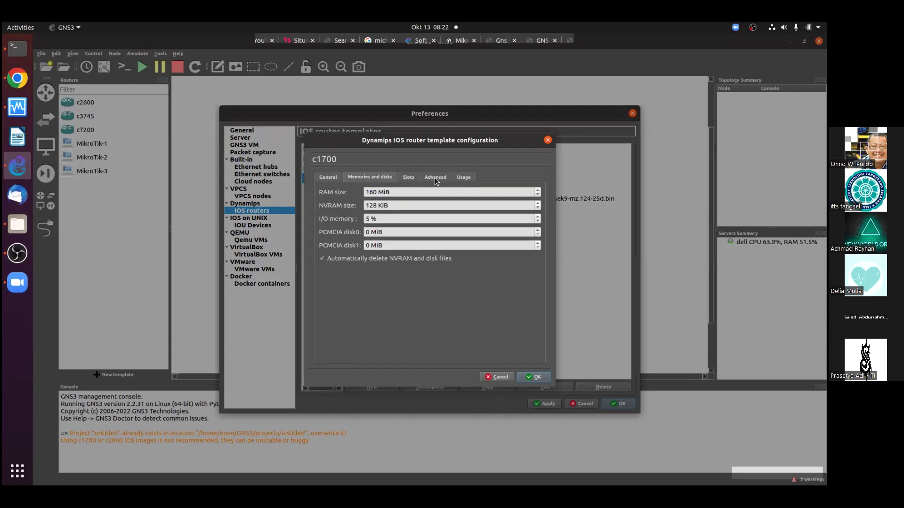
pyautogui.scroll(-1, 434, 177)
pyautogui.scroll(-1, 459, 177)
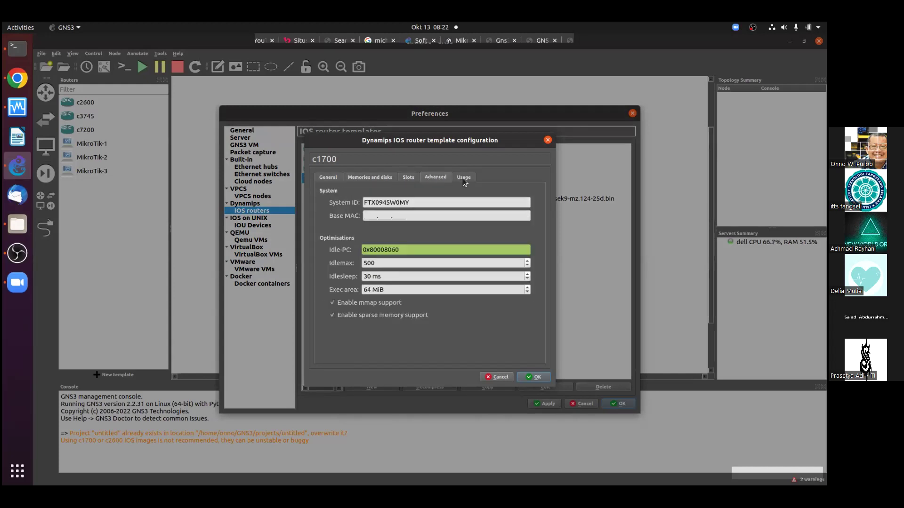
pyautogui.click(462, 179)
pyautogui.click(325, 177)
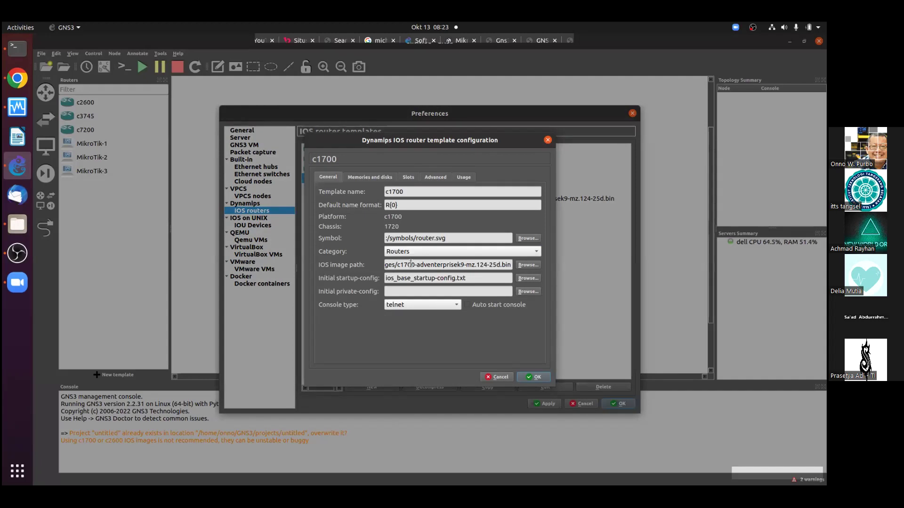
pyautogui.click(534, 376)
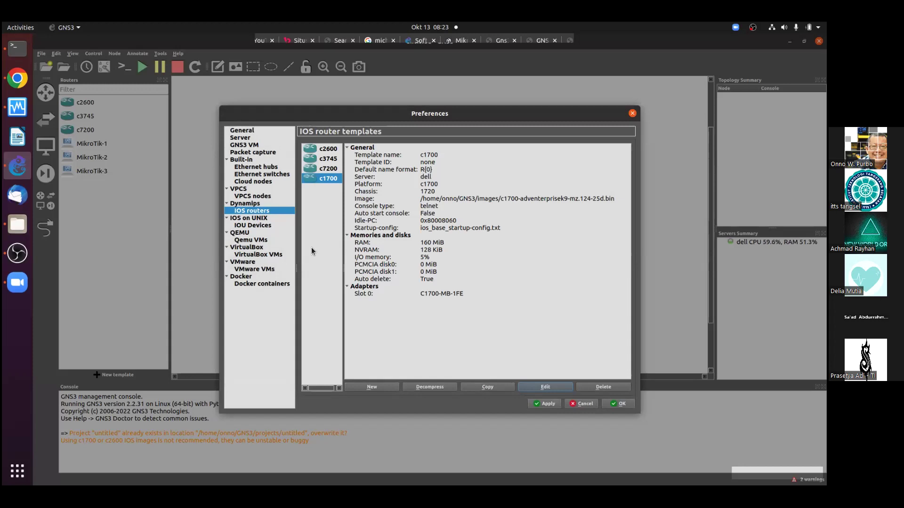
# Create a VirtualBox VM template from the MikroTik-4 VM and open it for editing
pyautogui.click(271, 257)
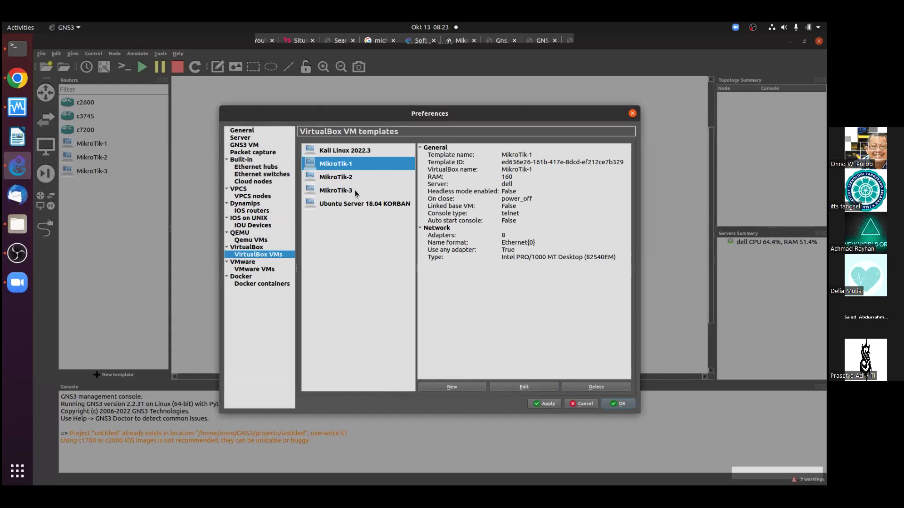
pyautogui.click(459, 389)
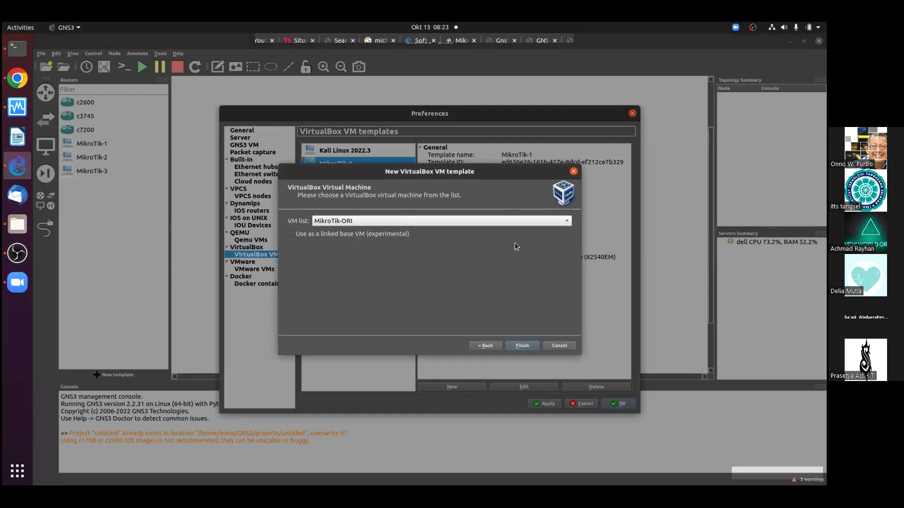
pyautogui.click(445, 221)
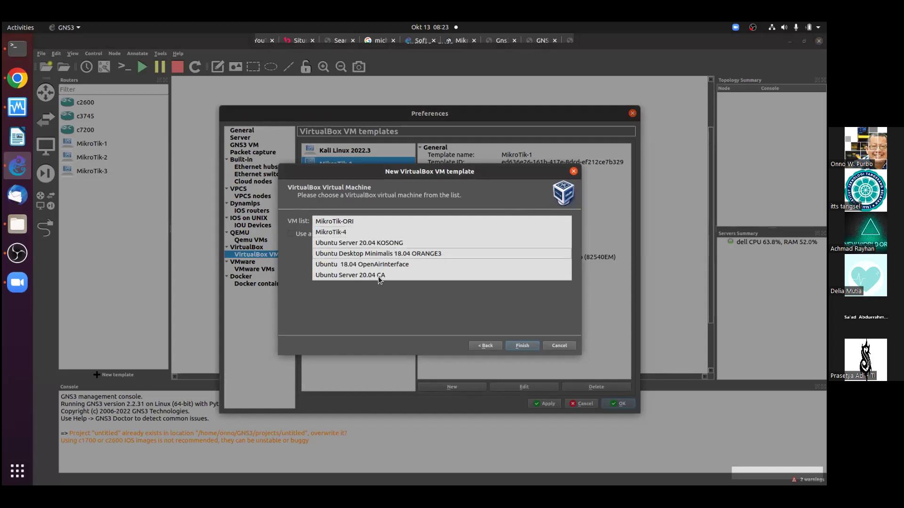
pyautogui.click(340, 233)
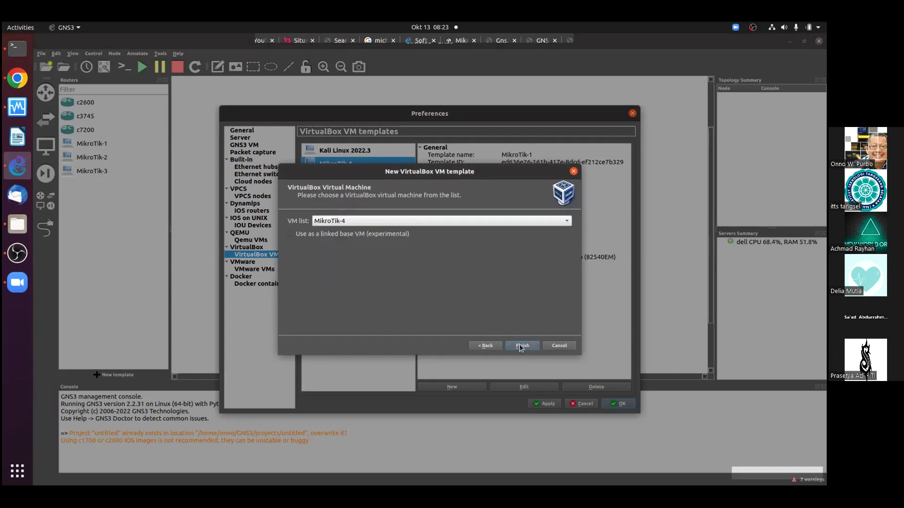
pyautogui.click(521, 347)
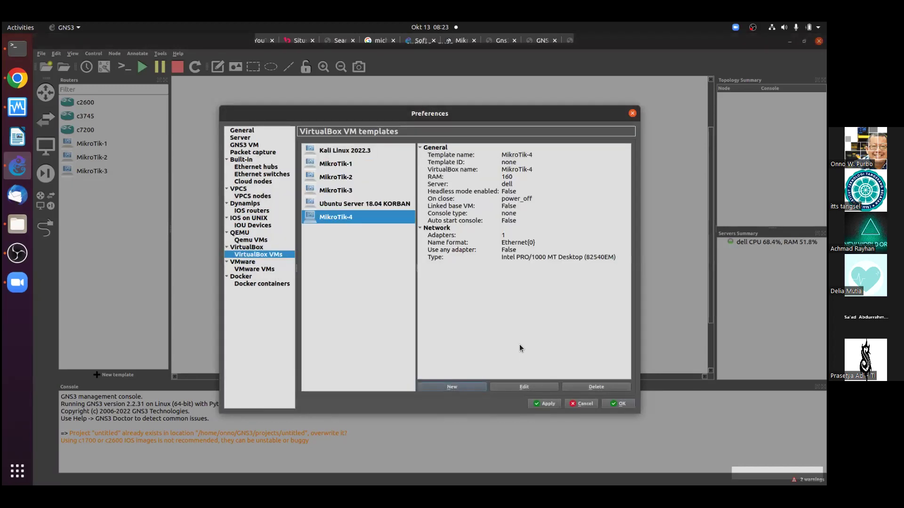
pyautogui.click(507, 383)
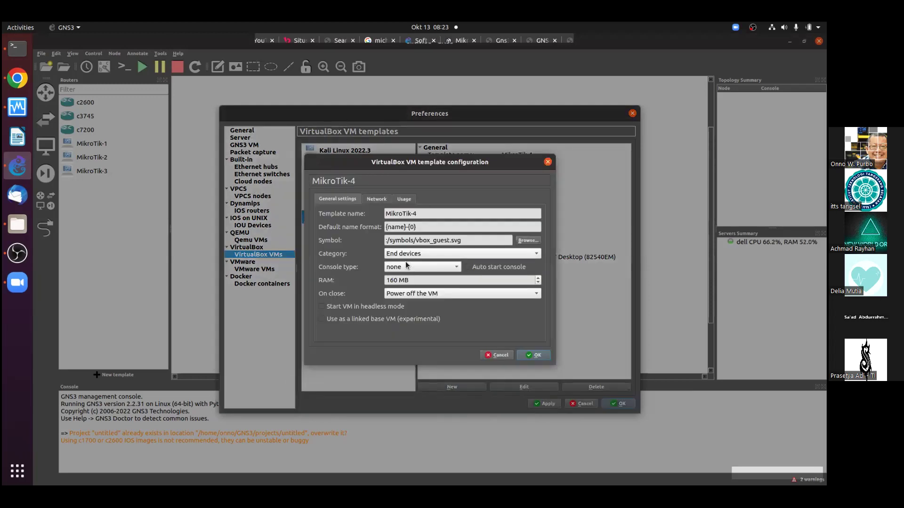
# Set the MikroTik-4 template's category to Routers and console type to telnet
pyautogui.click(442, 253)
pyautogui.click(413, 232)
pyautogui.click(428, 266)
pyautogui.click(409, 255)
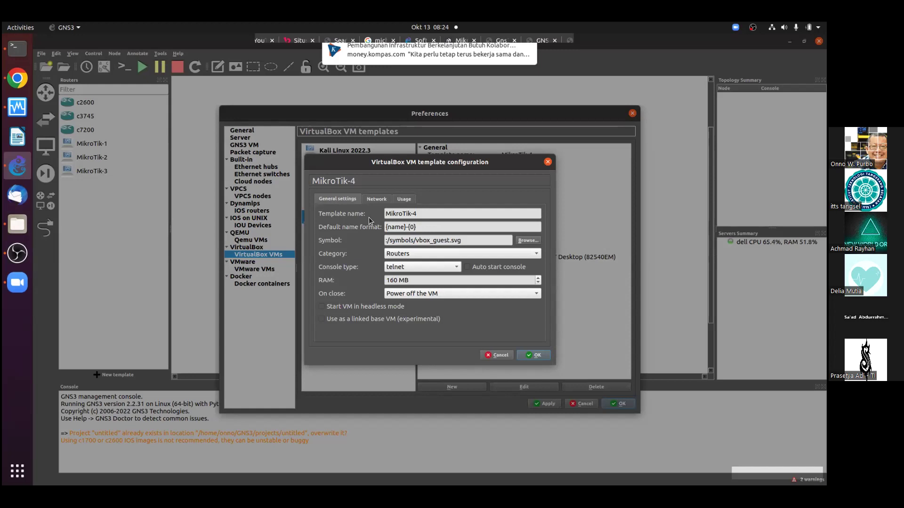
# Allow the template to use any configured VirtualBox adapter and close Preferences
pyautogui.click(375, 199)
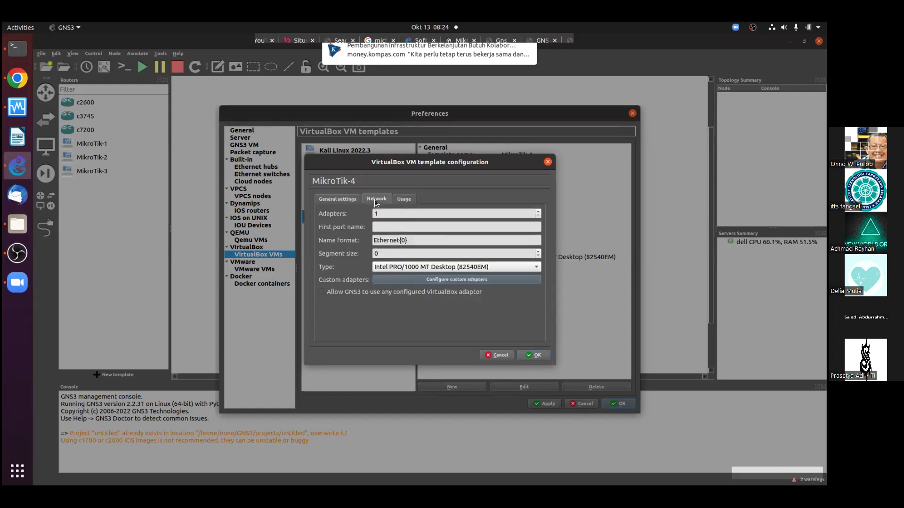
pyautogui.click(340, 199)
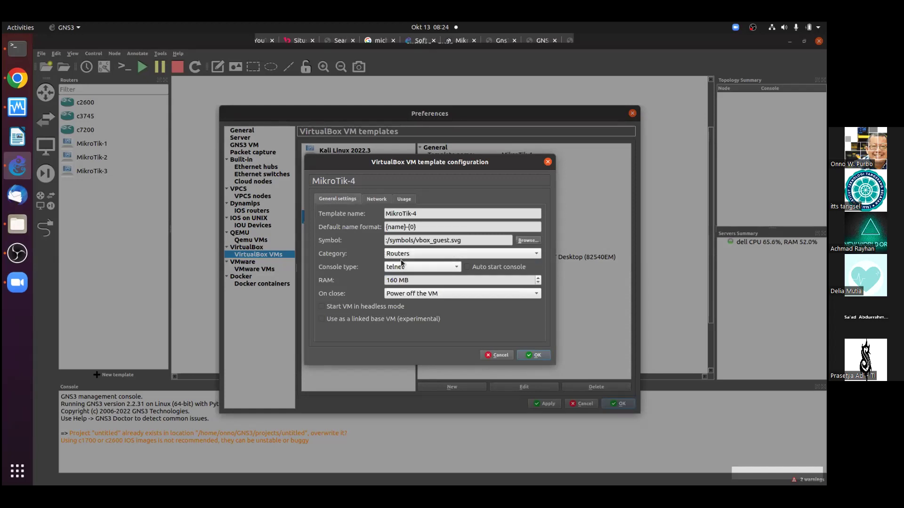
pyautogui.click(377, 199)
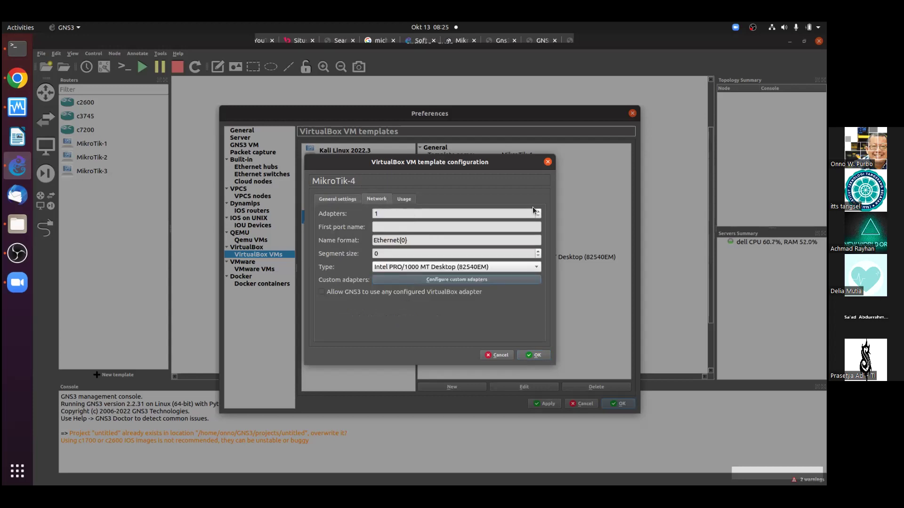
pyautogui.scroll(6, 539, 214)
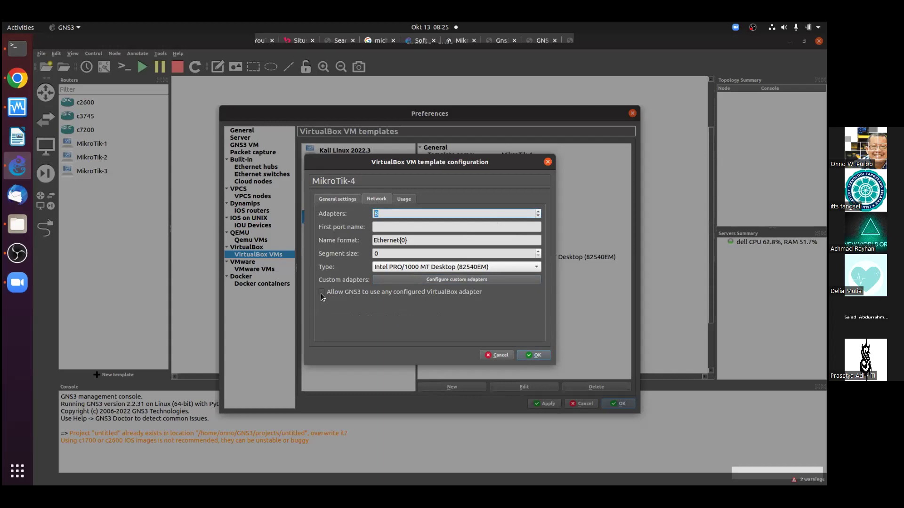
pyautogui.click(346, 292)
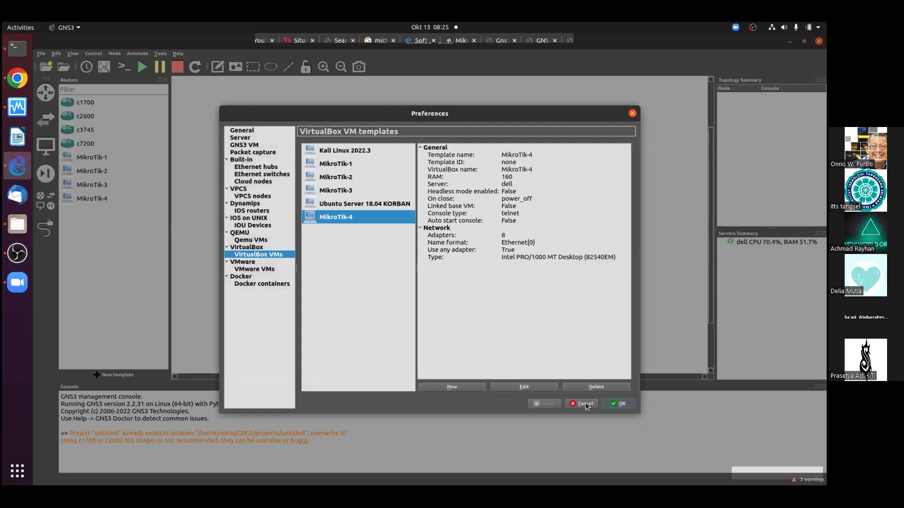
pyautogui.press('Return')
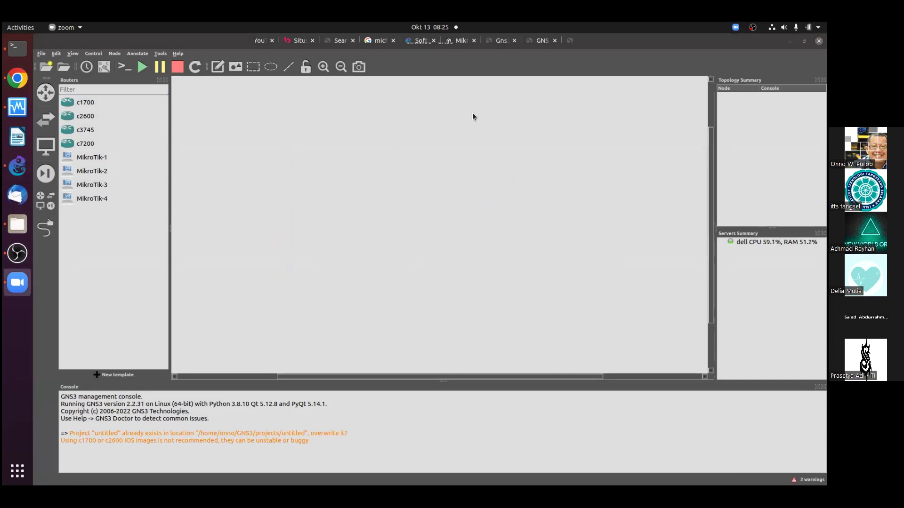
# Refocus the GNS3 workspace, then switch over to Google Chrome
pyautogui.click(470, 67)
pyautogui.click(27, 80)
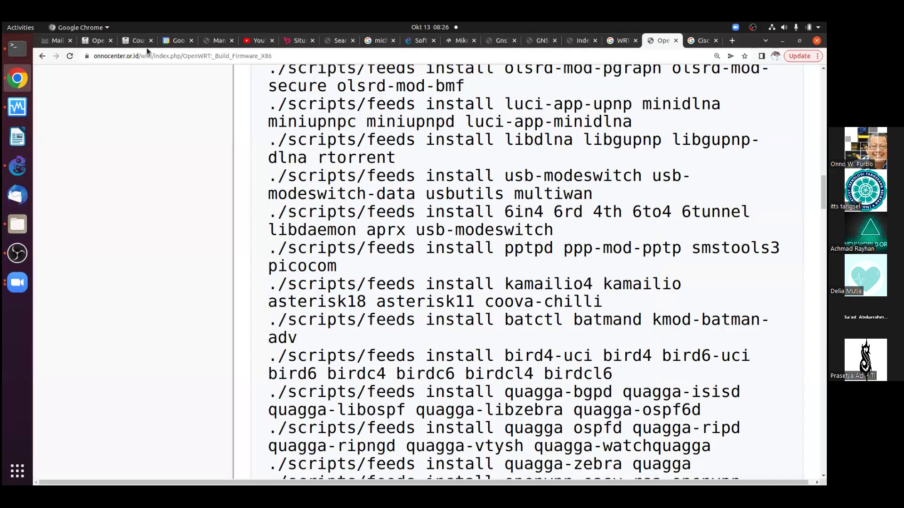
# Scroll the Moodle course page to the Perangkat Keras Jaringan & Data Link Layer section
pyautogui.click(130, 41)
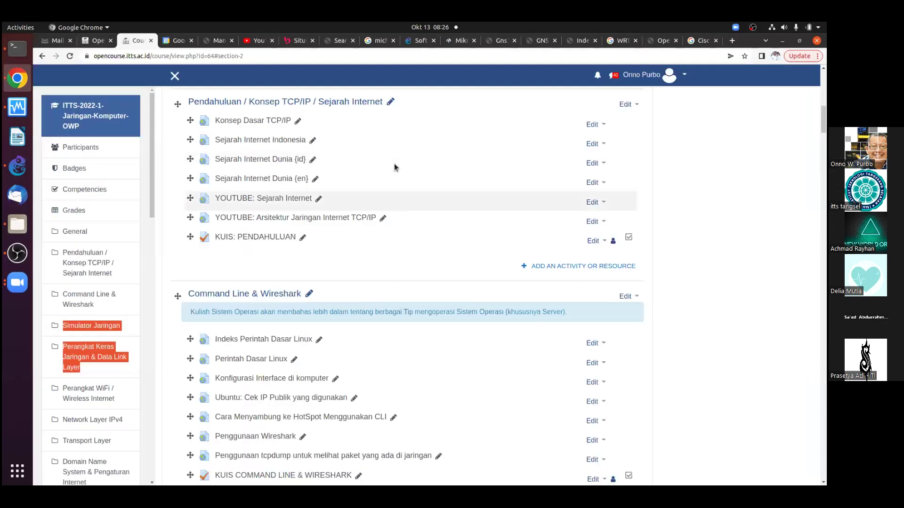
pyautogui.scroll(-6, 367, 279)
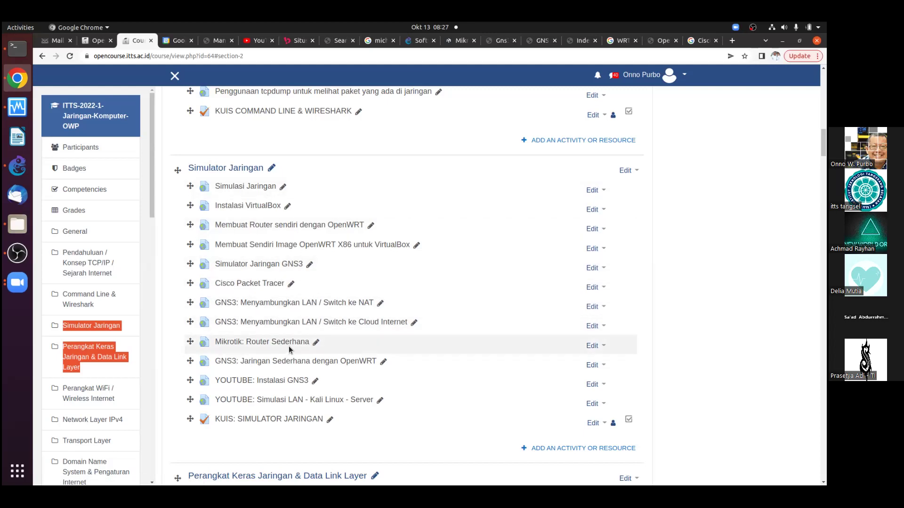
pyautogui.scroll(-6, 346, 329)
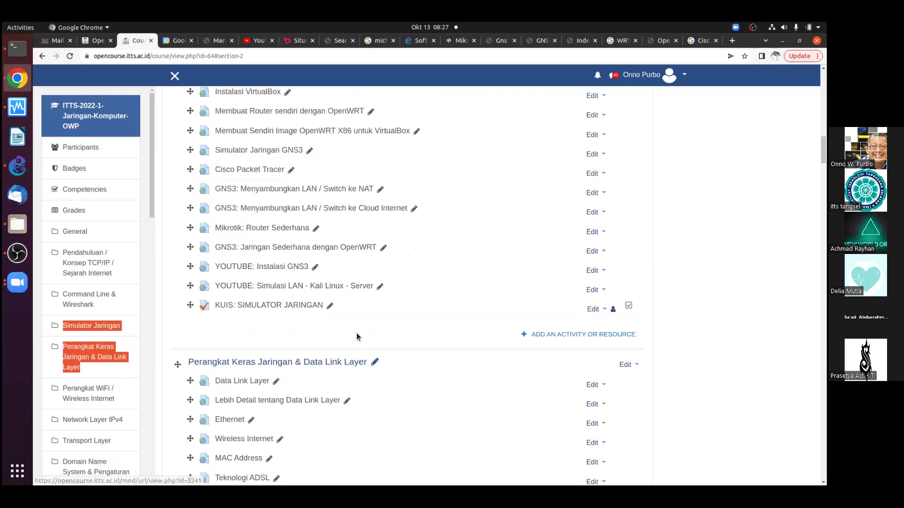
pyautogui.scroll(-10, 351, 335)
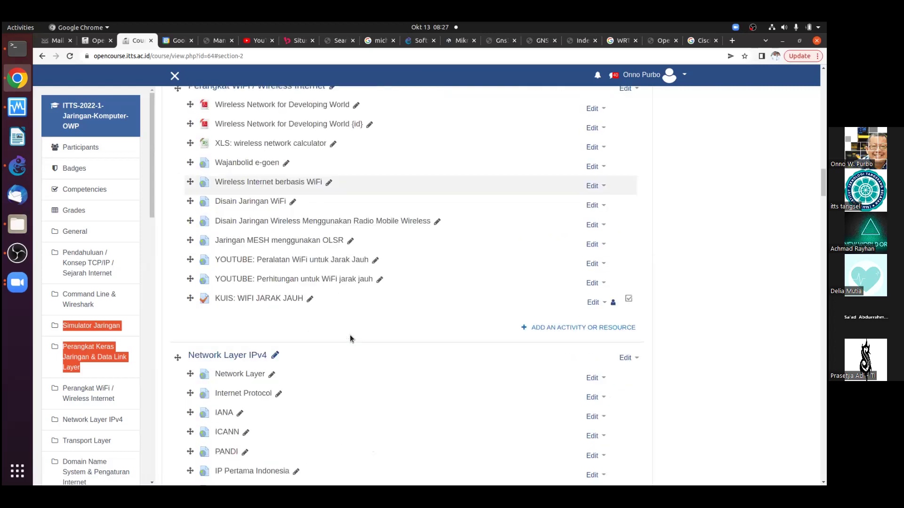
pyautogui.scroll(-10, 350, 334)
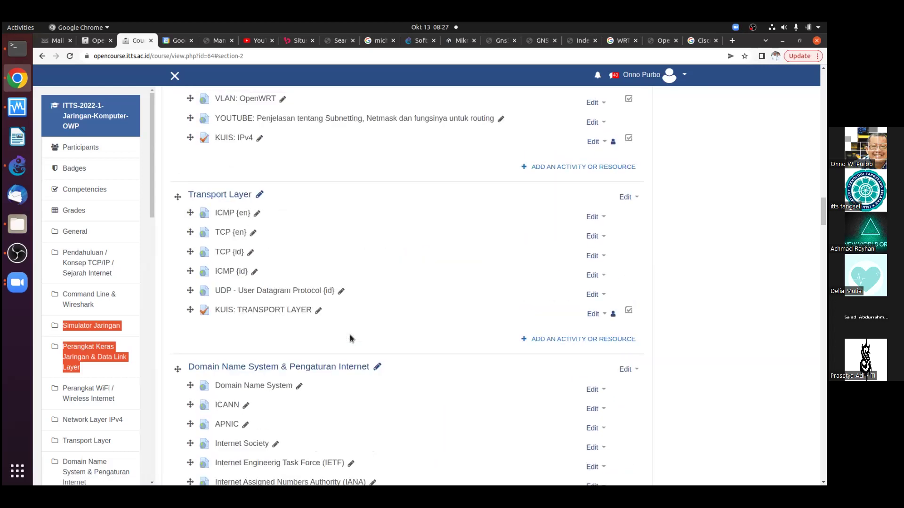
pyautogui.scroll(-7, 347, 336)
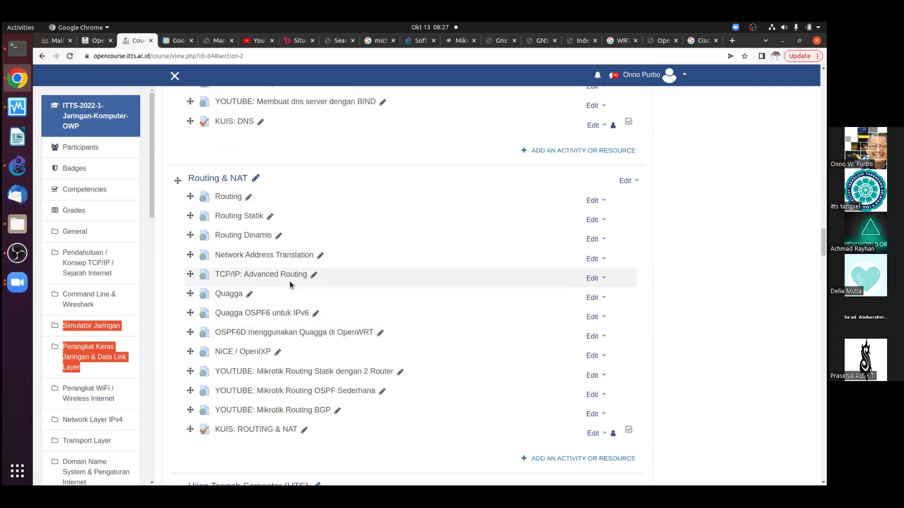
pyautogui.scroll(16, 290, 281)
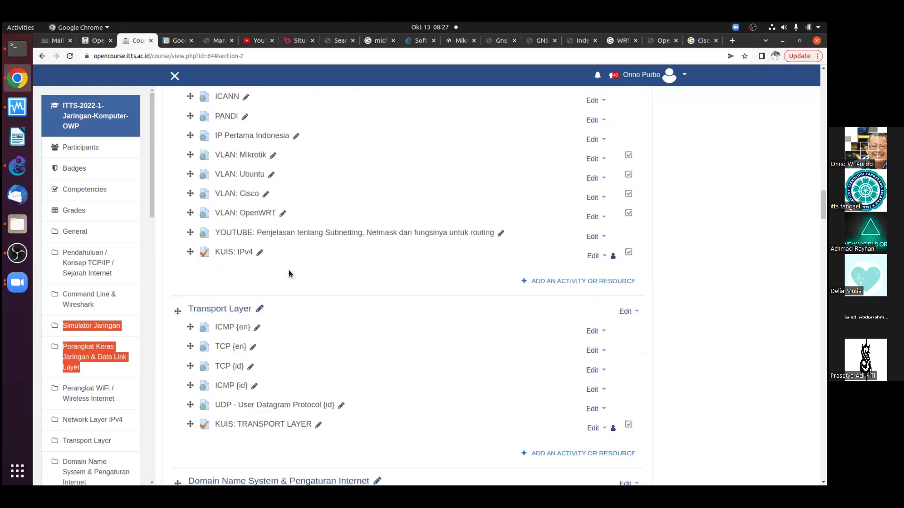
pyautogui.scroll(11, 282, 205)
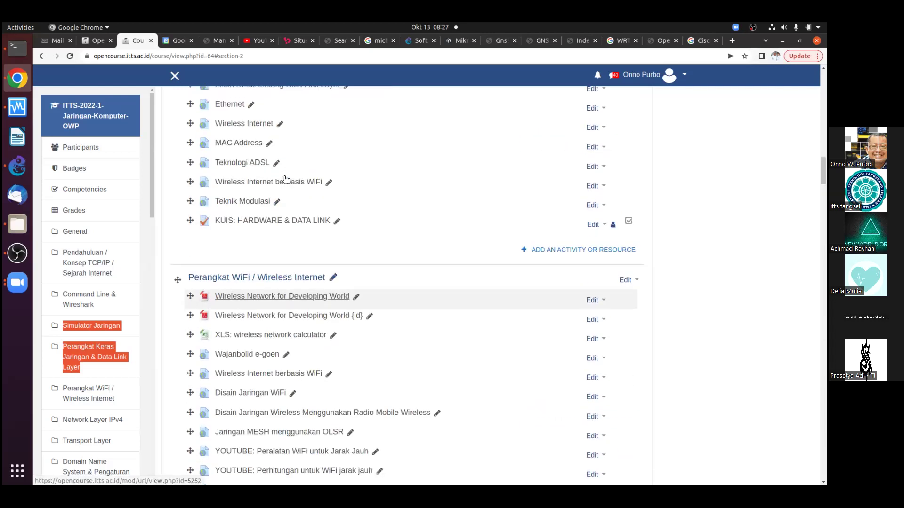
pyautogui.scroll(-1, 332, 240)
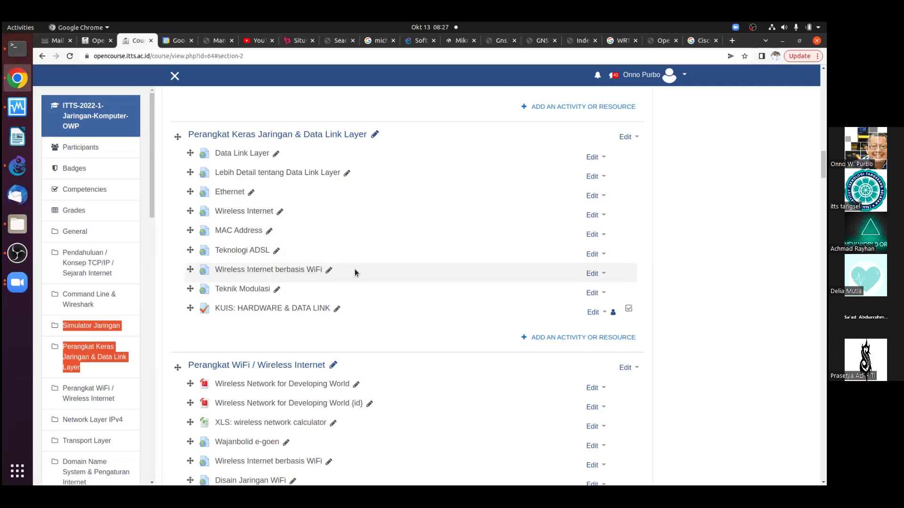
pyautogui.click(19, 165)
# Place Cloud, MikroTik-1 and Kali Linux 2022.3 nodes on the canvas
pyautogui.click(57, 137)
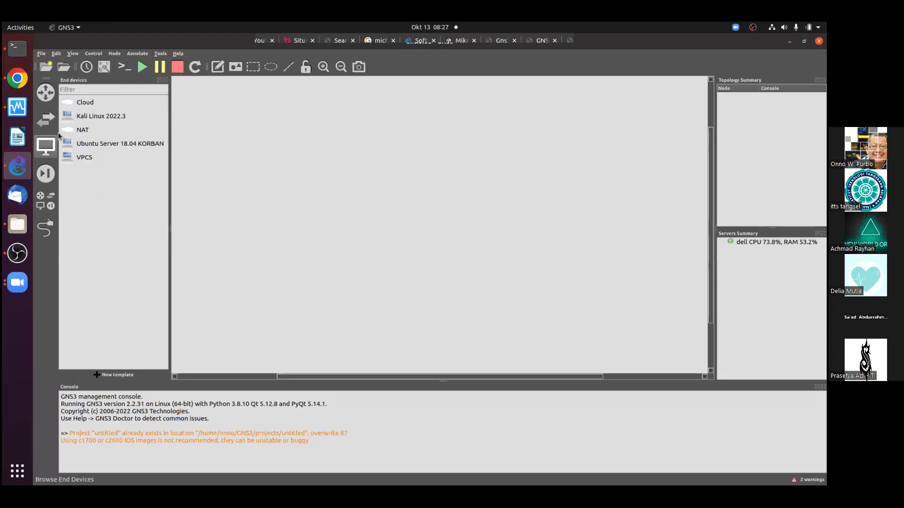
pyautogui.moveTo(85, 102); pyautogui.dragTo(564, 125)
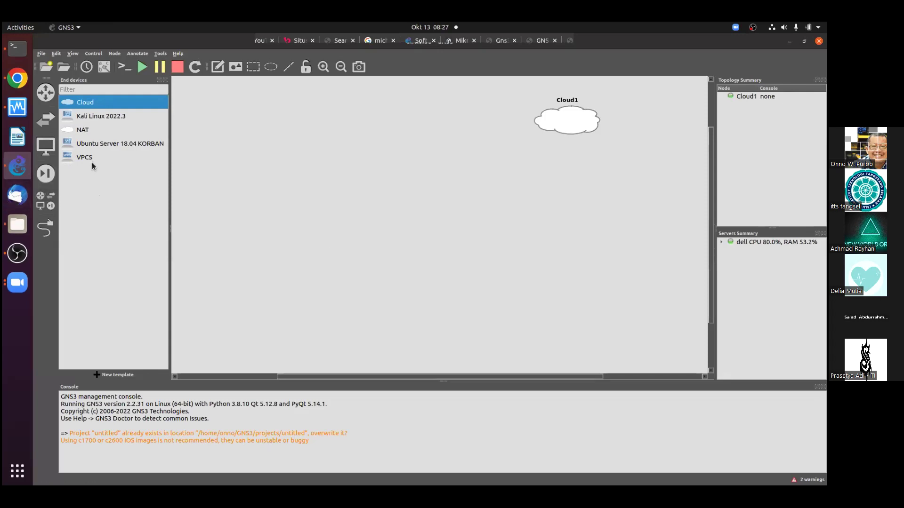
pyautogui.click(45, 92)
pyautogui.moveTo(87, 160); pyautogui.dragTo(510, 176)
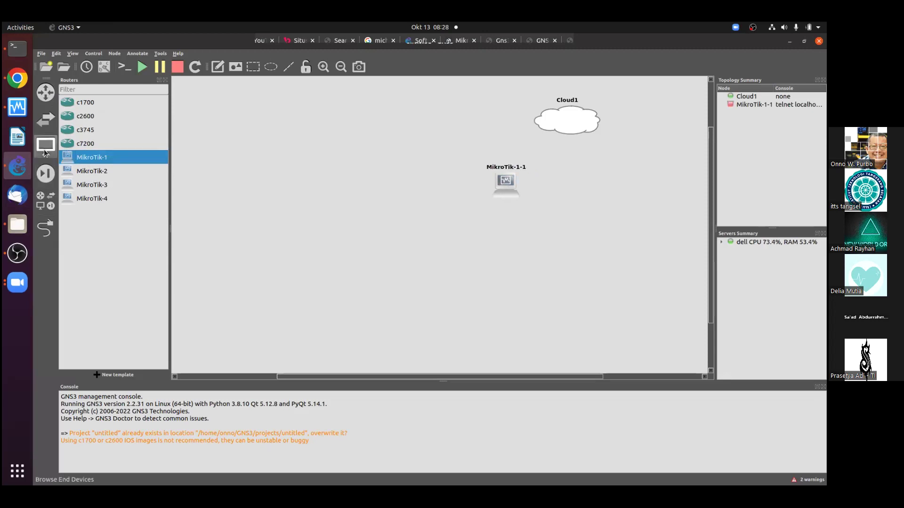
pyautogui.click(45, 152)
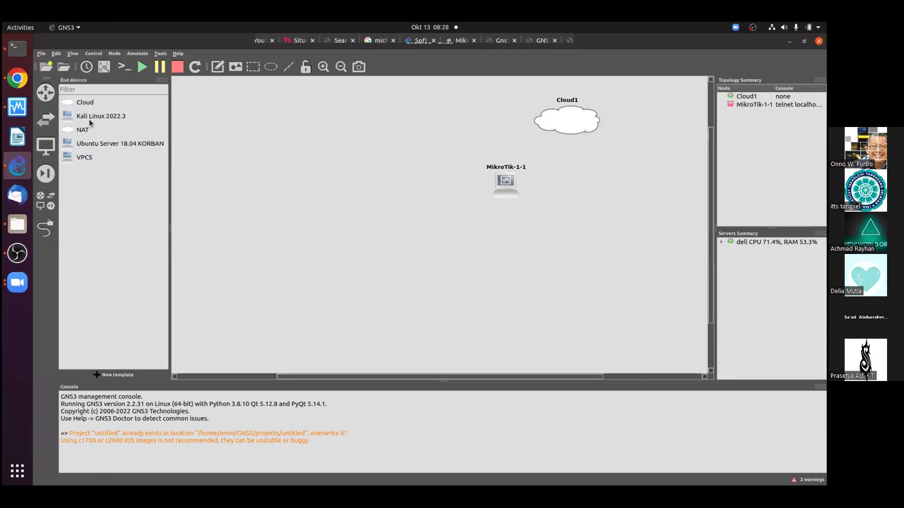
pyautogui.moveTo(89, 122); pyautogui.dragTo(377, 256)
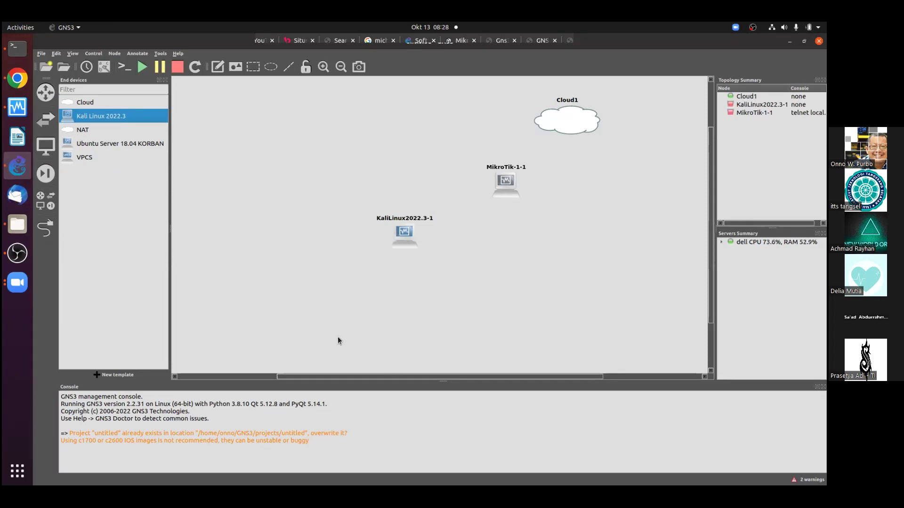
# Link MikroTik-1-1's Ethernet0 to Cloud1's enp0s31f6 interface
pyautogui.click(50, 230)
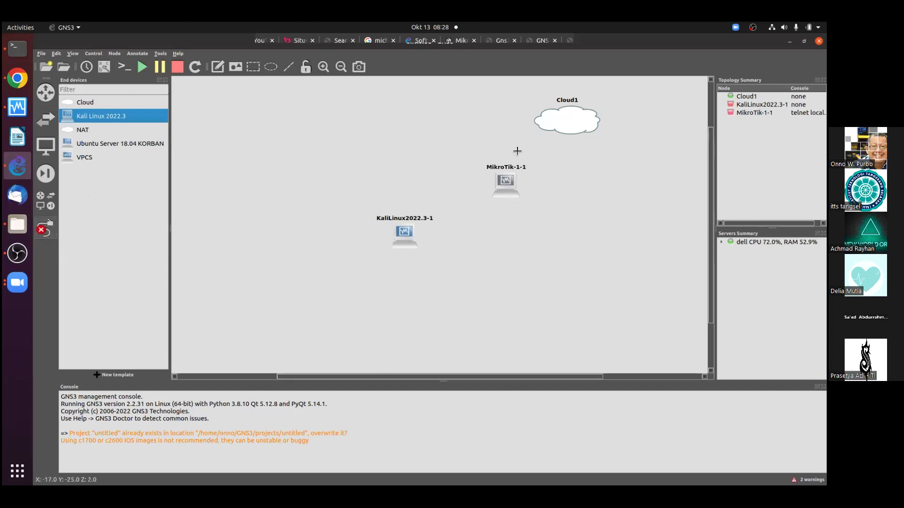
pyautogui.click(507, 182)
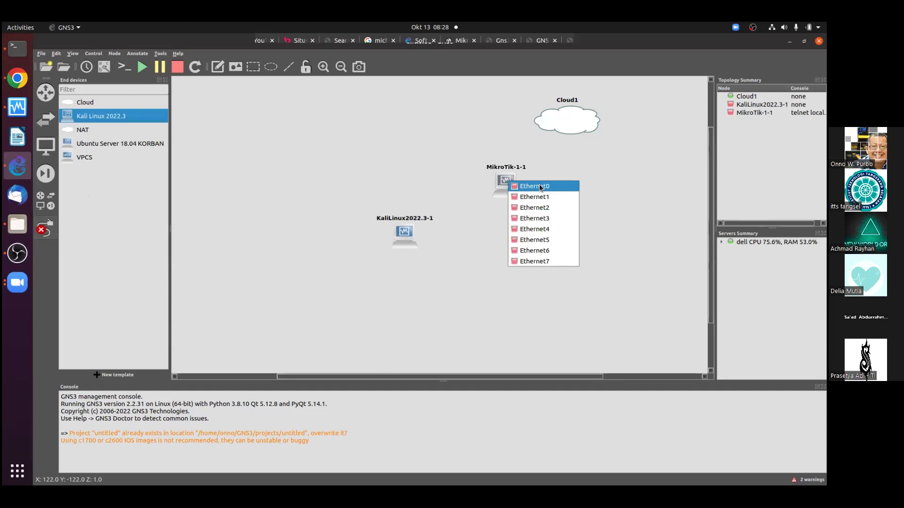
pyautogui.click(534, 186)
pyautogui.click(569, 124)
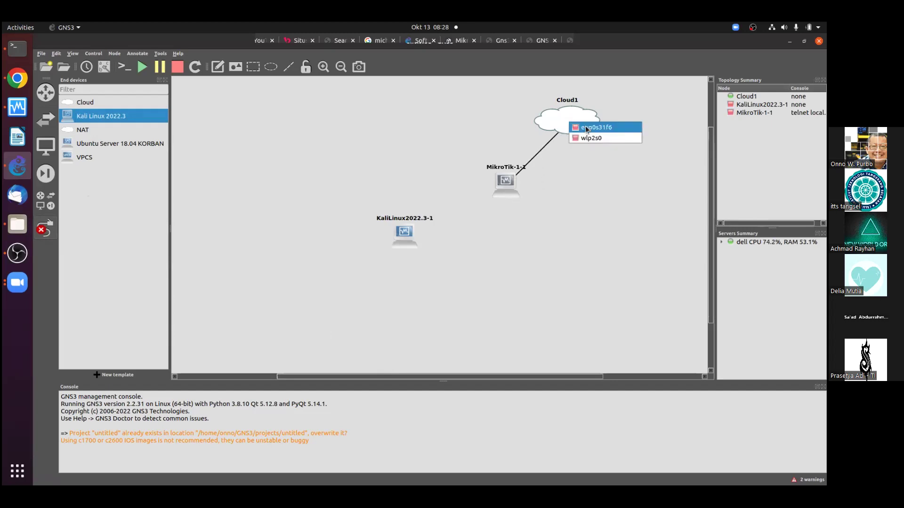
pyautogui.click(586, 128)
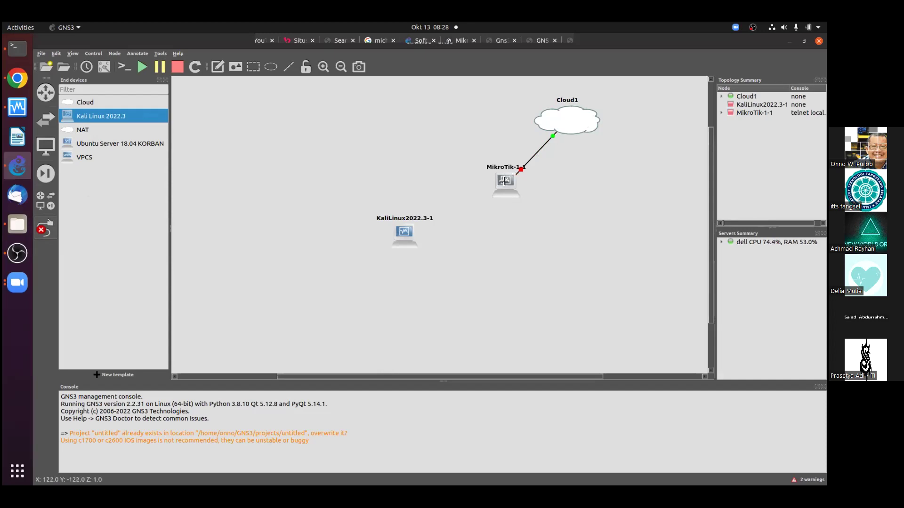
# Try linking Kali's Ethernet0 to a free MikroTik-1-1 interface, which fails on adapter 0
pyautogui.moveTo(505, 181)
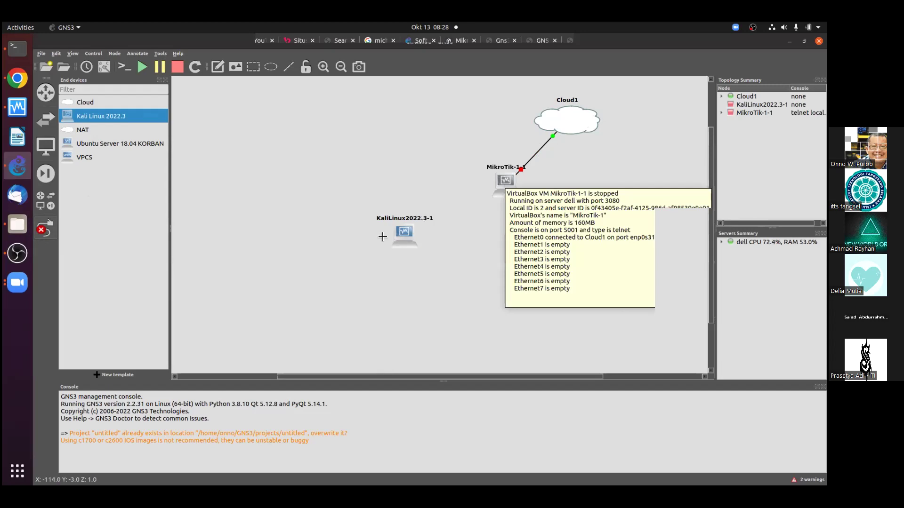
pyautogui.click(402, 232)
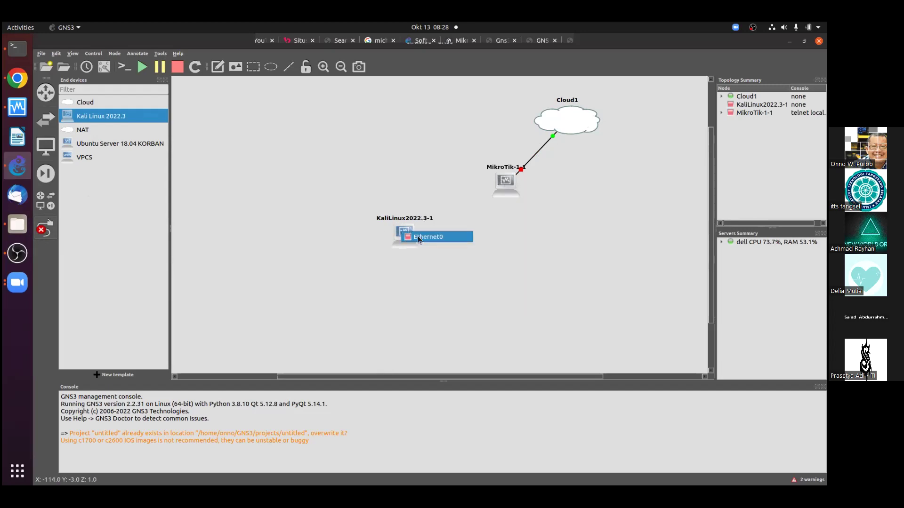
pyautogui.click(409, 236)
pyautogui.click(505, 183)
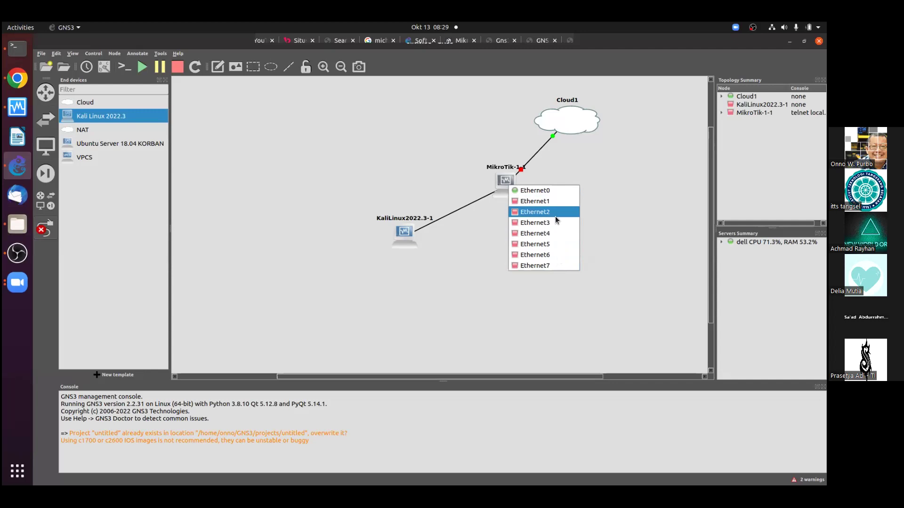
pyautogui.click(548, 243)
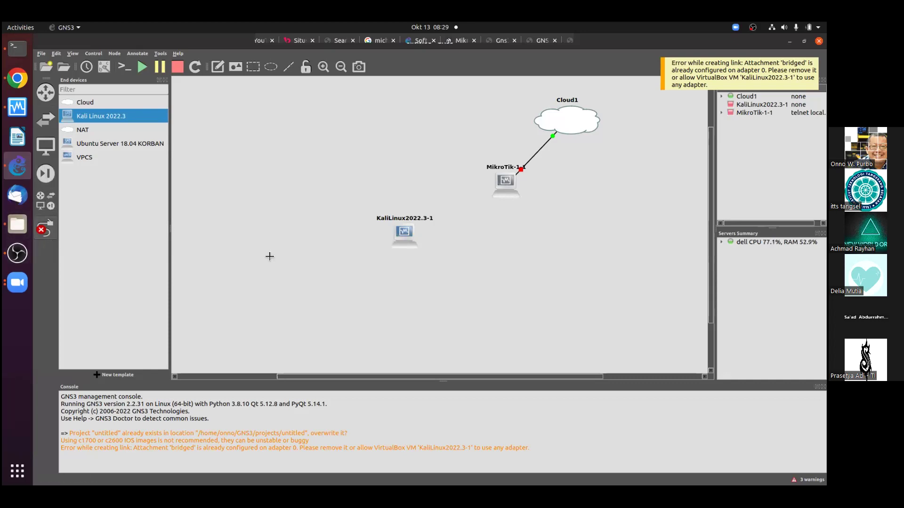
# Let the KaliLinux node use any configured VirtualBox adapter in its network settings
pyautogui.rightClick(401, 236)
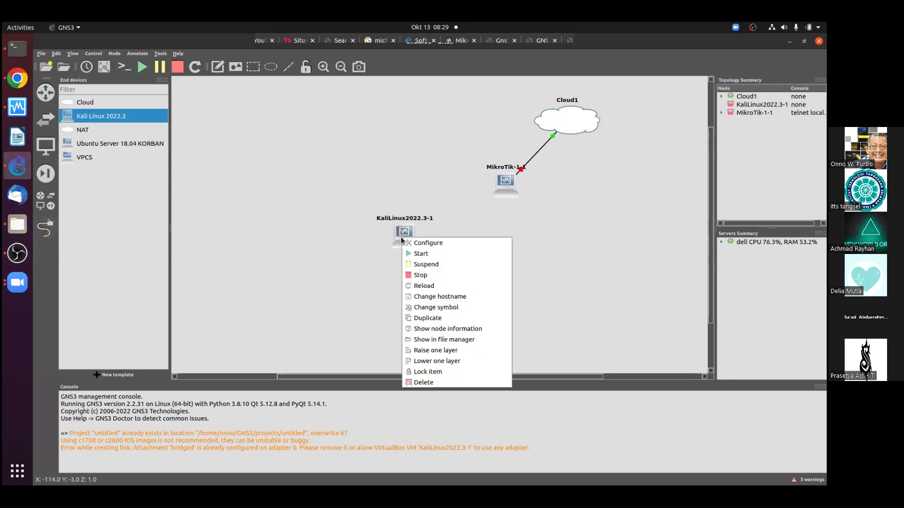
pyautogui.click(447, 242)
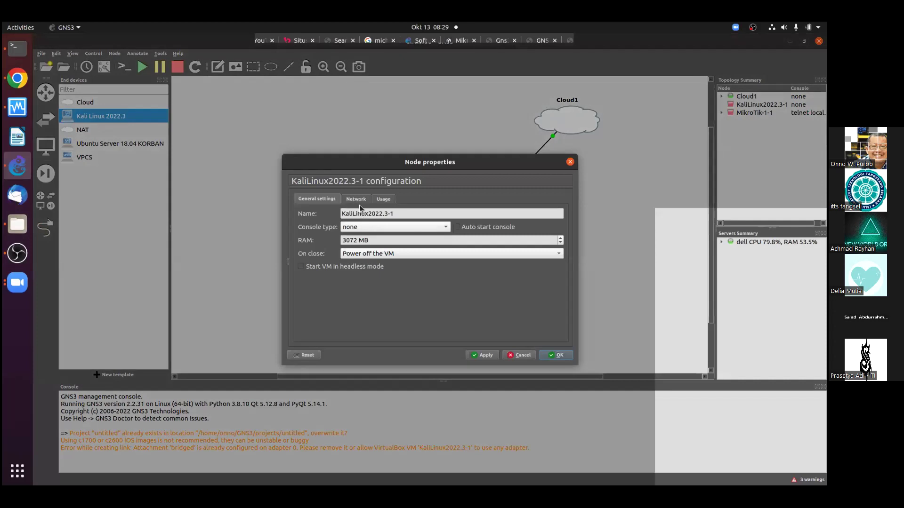
pyautogui.click(356, 201)
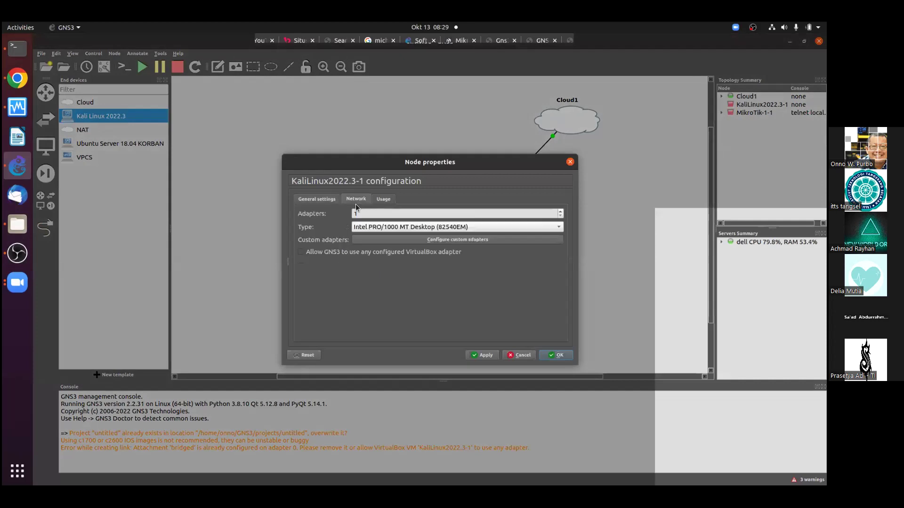
pyautogui.click(303, 253)
pyautogui.click(554, 356)
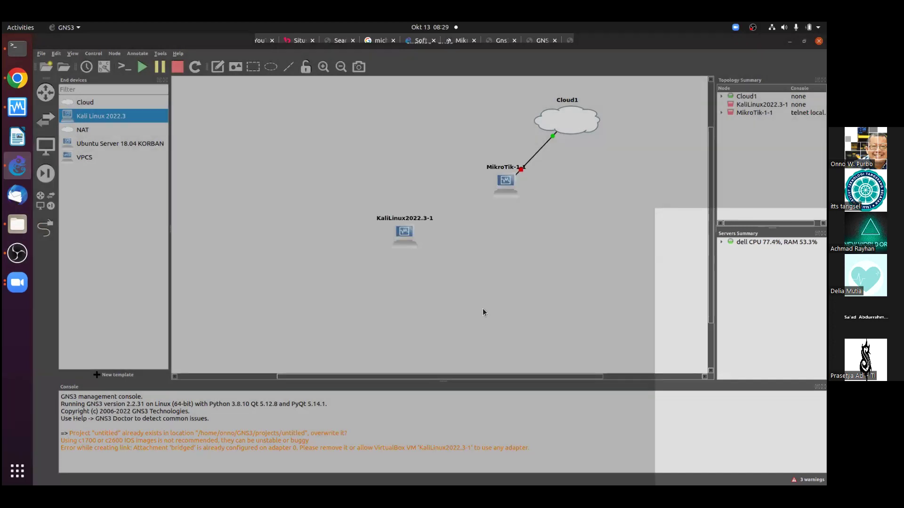
# Link Kali's Ethernet0 to MikroTik-1-1's Ethernet5
pyautogui.click(49, 225)
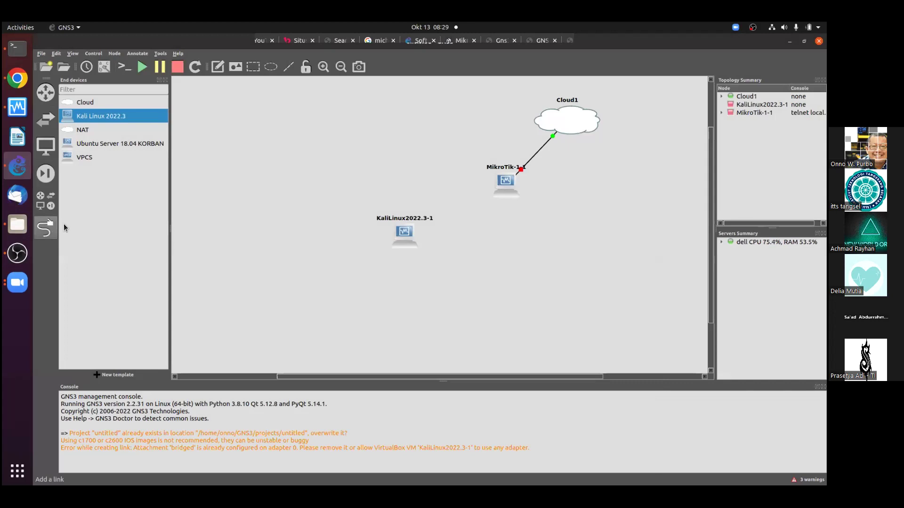
pyautogui.click(406, 239)
pyautogui.click(426, 243)
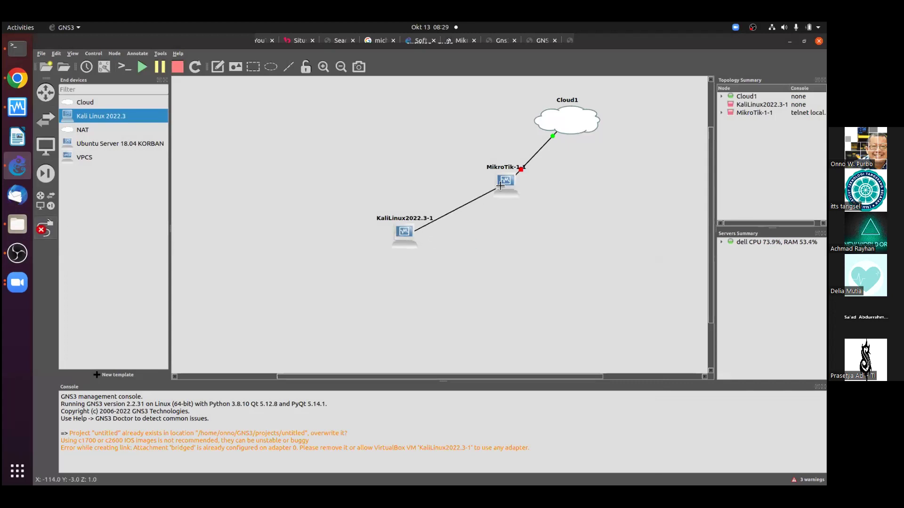
pyautogui.click(499, 187)
pyautogui.click(514, 248)
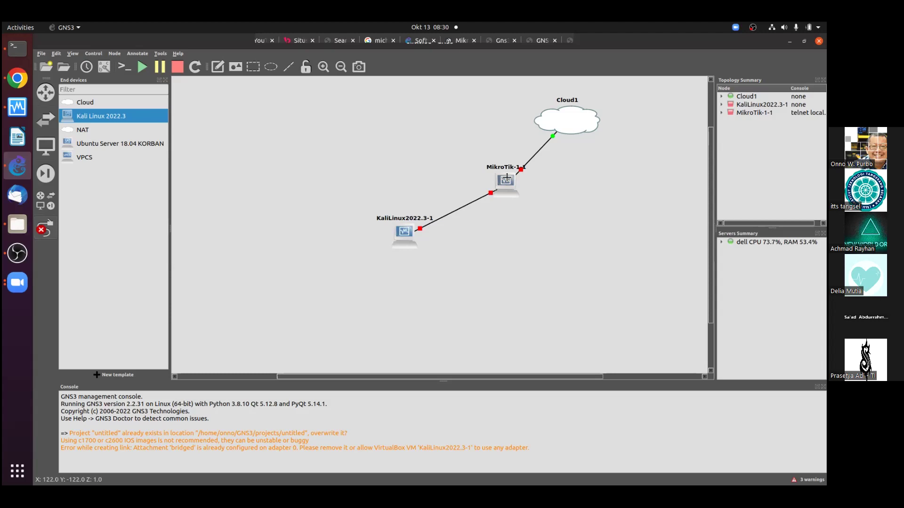
pyautogui.moveTo(503, 182)
# Switch to the terminal and enlarge its text twice
pyautogui.click(18, 47)
pyautogui.press('Return')
pyautogui.press('Return')
pyautogui.press('Return')
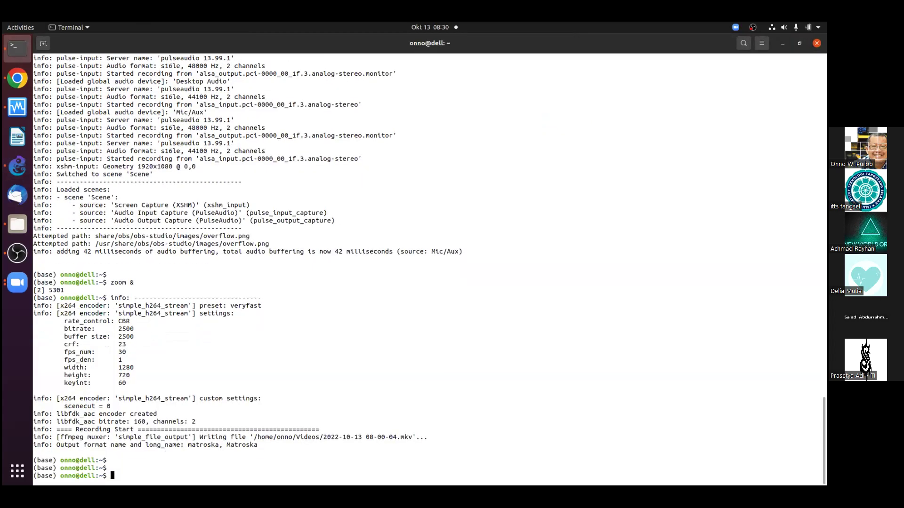
pyautogui.press('F10')
pyautogui.press('Right')
pyautogui.press('Right')
pyautogui.press('Return')
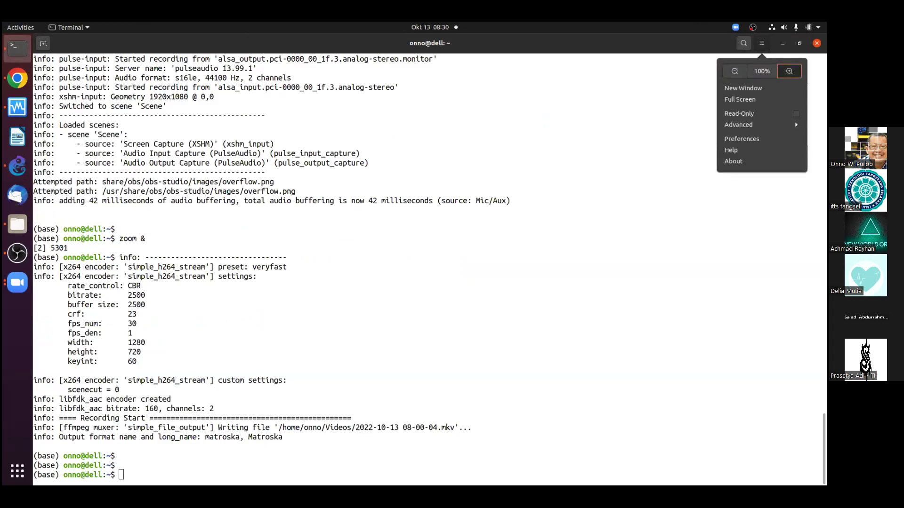
pyautogui.press('Return')
pyautogui.press('F10')
pyautogui.press('Right')
pyautogui.press('Right')
pyautogui.press('Return')
# Run 'ifconfig | more' and highlight enp0s31f6 with address 192.168.22.175
pyautogui.write('ifconfig | more')
pyautogui.press('Return')
pyautogui.press('q')
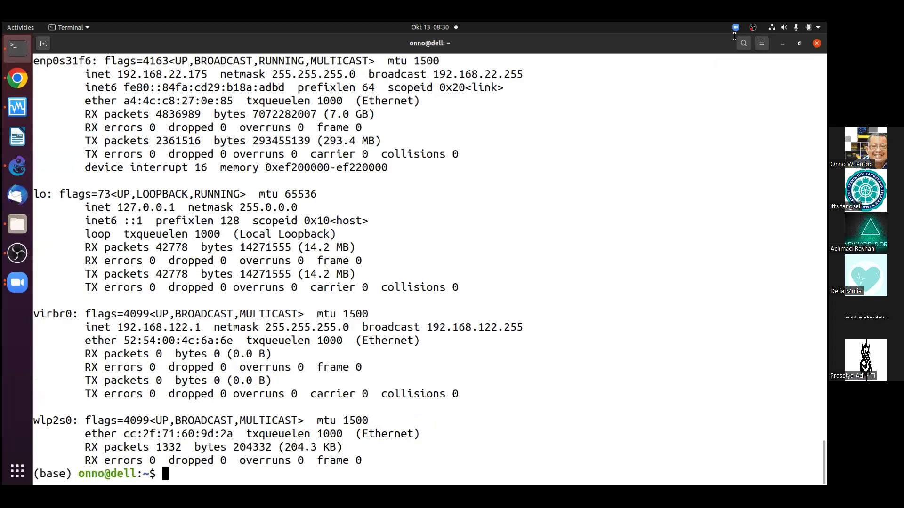
pyautogui.moveTo(108, 62); pyautogui.dragTo(219, 76)
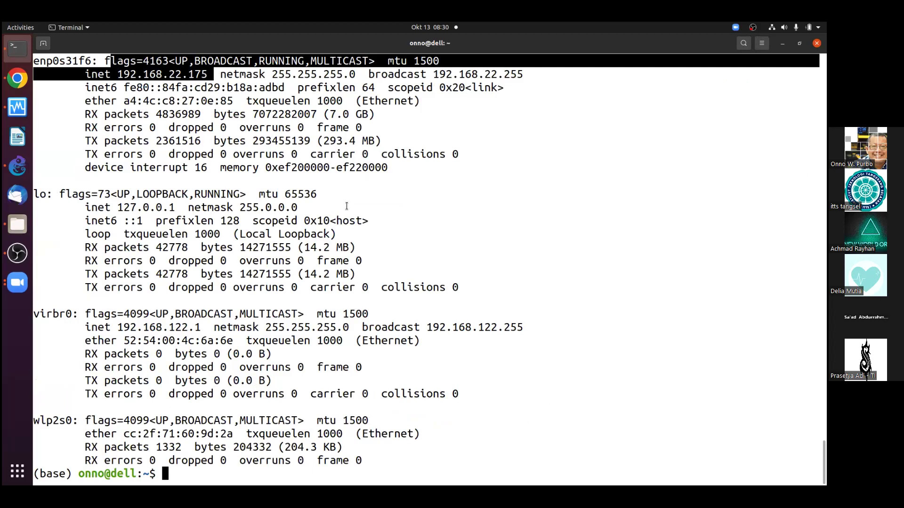
# Load the OnnoWiki site (onnocenter.or.id) in a new Chrome tab
pyautogui.click(14, 80)
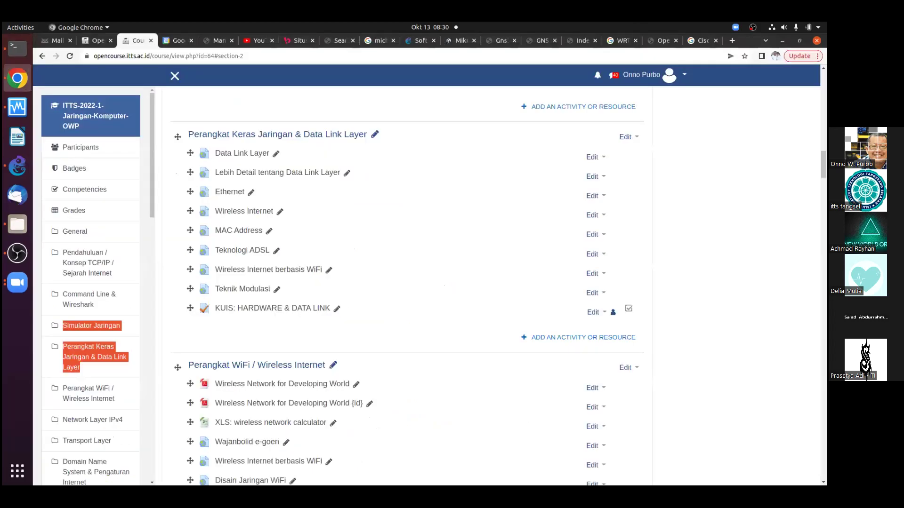
pyautogui.click(731, 40)
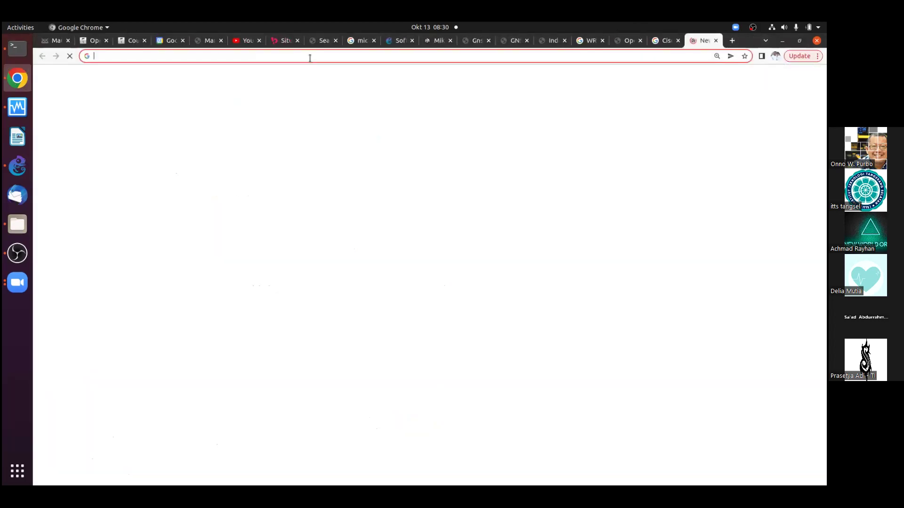
pyautogui.write('onno')
pyautogui.press('Return')
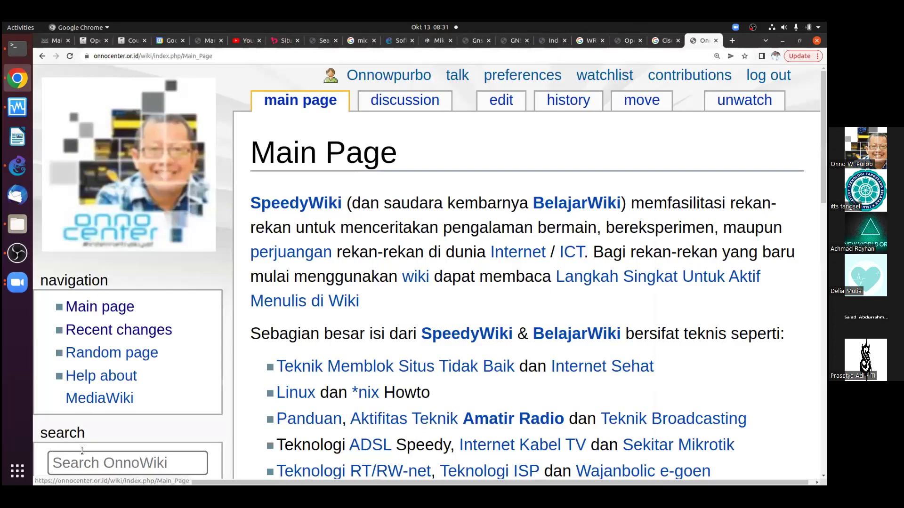
# Search OnnoWiki for 'mikrotik', then return to GNS3
pyautogui.click(83, 461)
pyautogui.write('mikrotik')
pyautogui.press('Return')
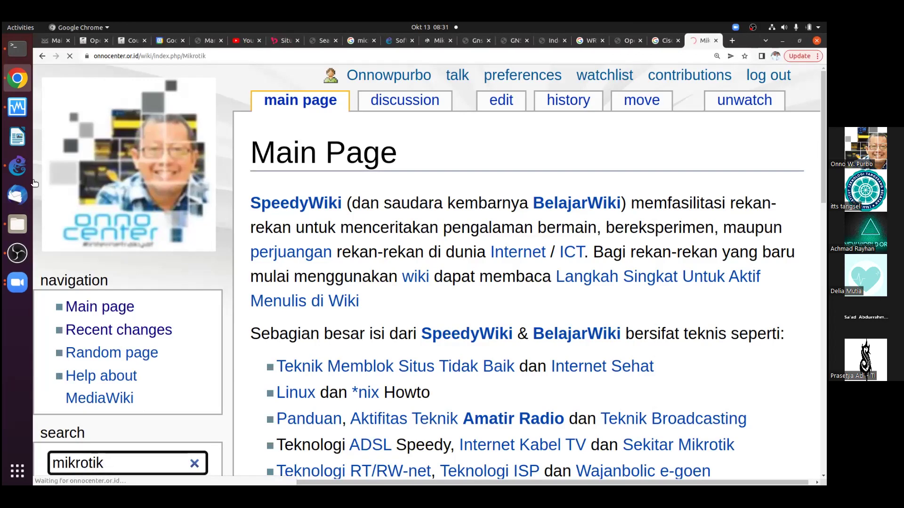
pyautogui.click(20, 168)
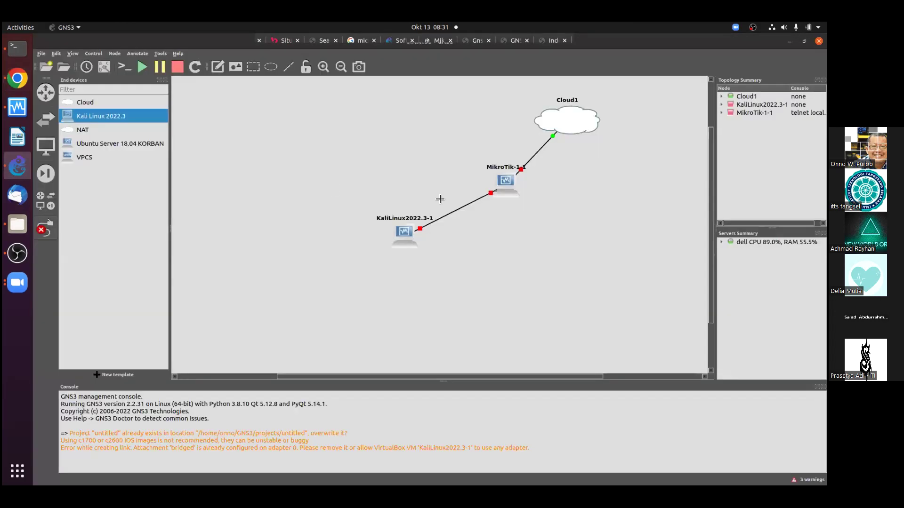
# Start the MikroTik-1-1 node from its context menu
pyautogui.rightClick(507, 182)
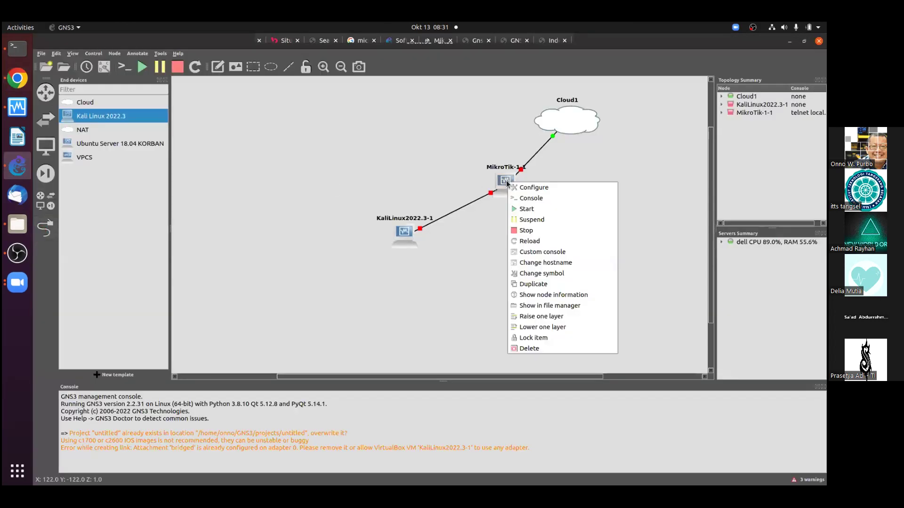
pyautogui.click(519, 210)
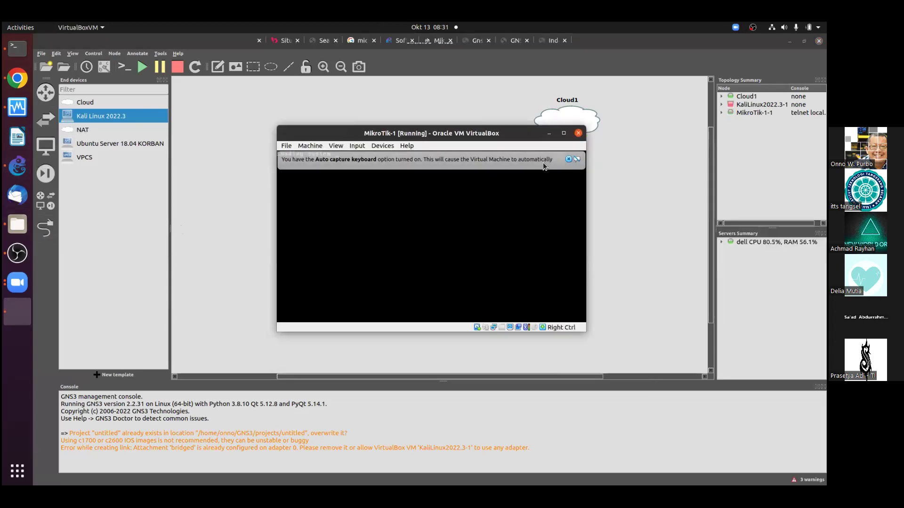
# Log in to the MikroTik router as admin, leaving the new password empty
pyautogui.click(568, 159)
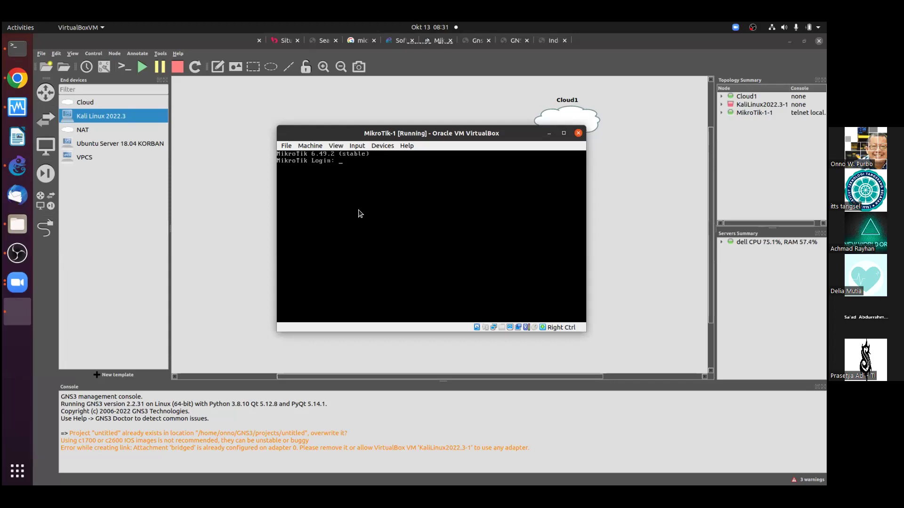
pyautogui.write('admin')
pyautogui.press('Return')
pyautogui.press('Return')
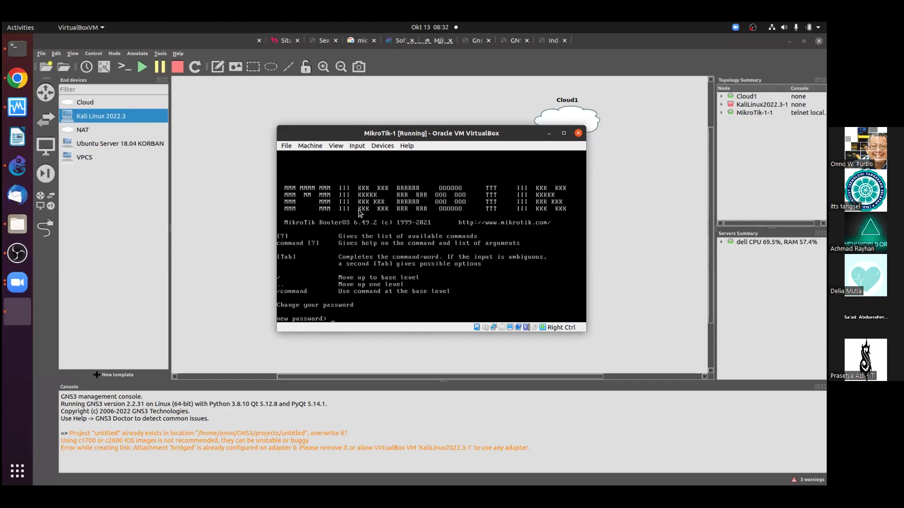
pyautogui.press('Return')
pyautogui.press('Return')
pyautogui.press('Return')
# Run system reset-configuration and confirm with y so the router reboots
pyautogui.write('sys')
pyautogui.press('Tab')
pyautogui.write('rese')
pyautogui.press('Tab')
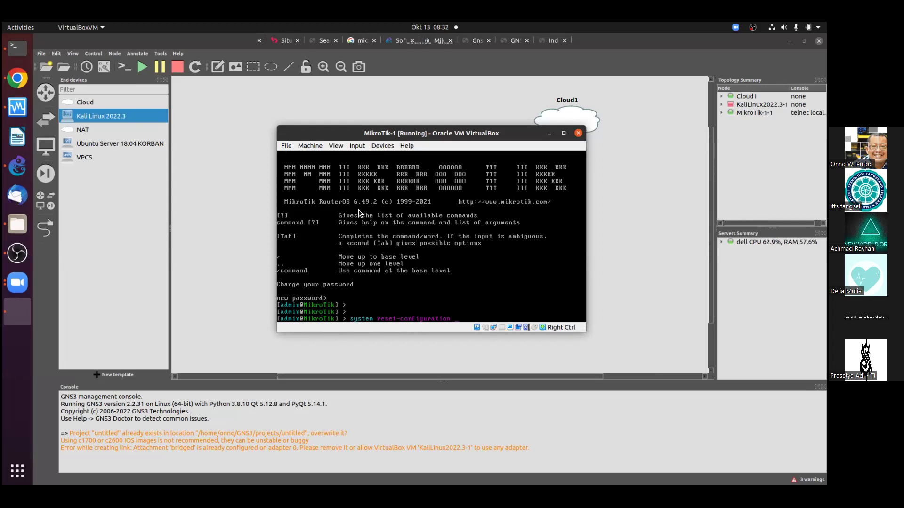
pyautogui.press('BackSpace')
pyautogui.press('BackSpace')
pyautogui.press('BackSpace')
pyautogui.press('BackSpace')
pyautogui.press('BackSpace')
pyautogui.press('BackSpace')
pyautogui.press('BackSpace')
pyautogui.press('BackSpace')
pyautogui.press('BackSpace')
pyautogui.press('BackSpace')
pyautogui.press('BackSpace')
pyautogui.press('BackSpace')
pyautogui.press('BackSpace')
pyautogui.press('BackSpace')
pyautogui.press('BackSpace')
pyautogui.press('BackSpace')
pyautogui.press('BackSpace')
pyautogui.press('BackSpace')
pyautogui.press('BackSpace')
pyautogui.press('BackSpace')
pyautogui.write('ystem rese')
pyautogui.press('Tab')
pyautogui.press('Return')
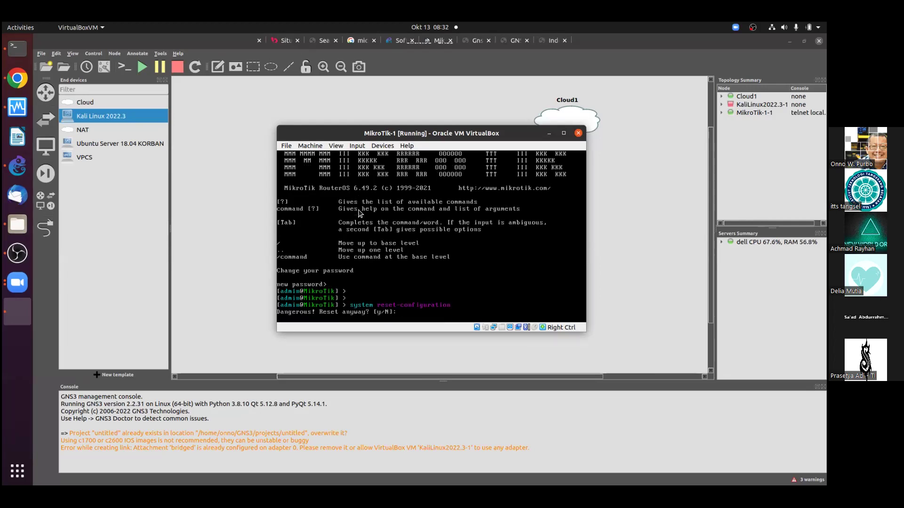
pyautogui.write('y')
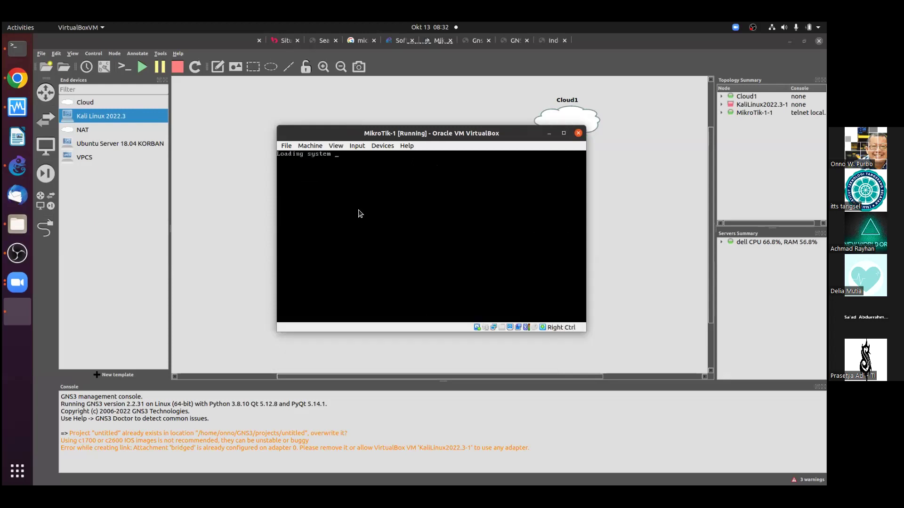
pyautogui.click(216, 123)
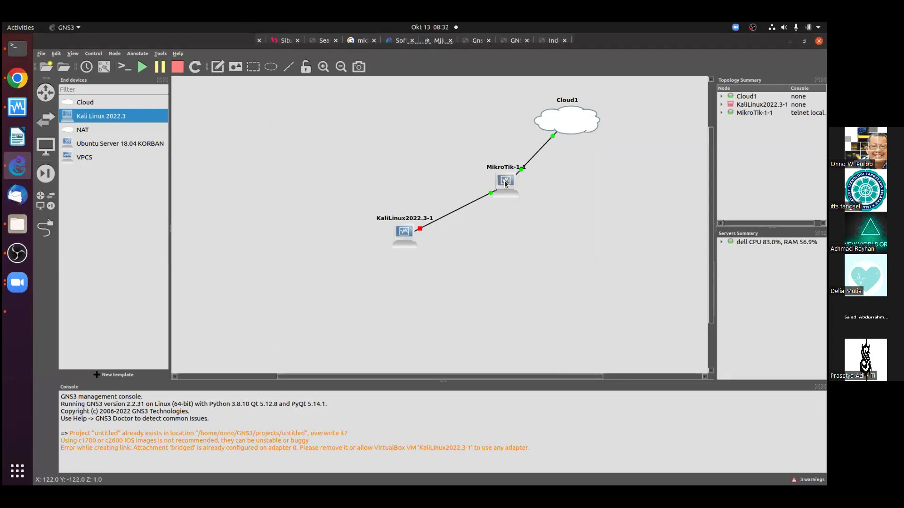
# Minimize the VirtualBox window and open a maximized GNS3 Console terminal to MikroTik-1-1
pyautogui.click(17, 312)
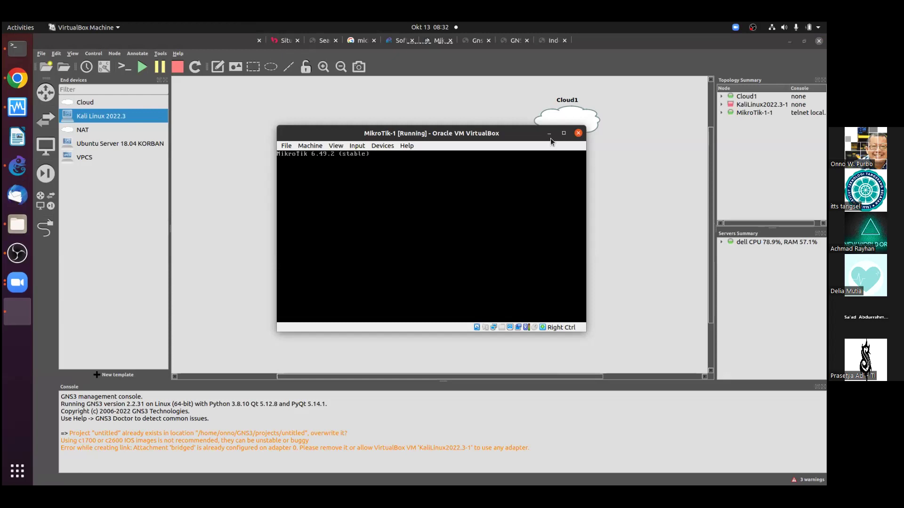
pyautogui.click(549, 134)
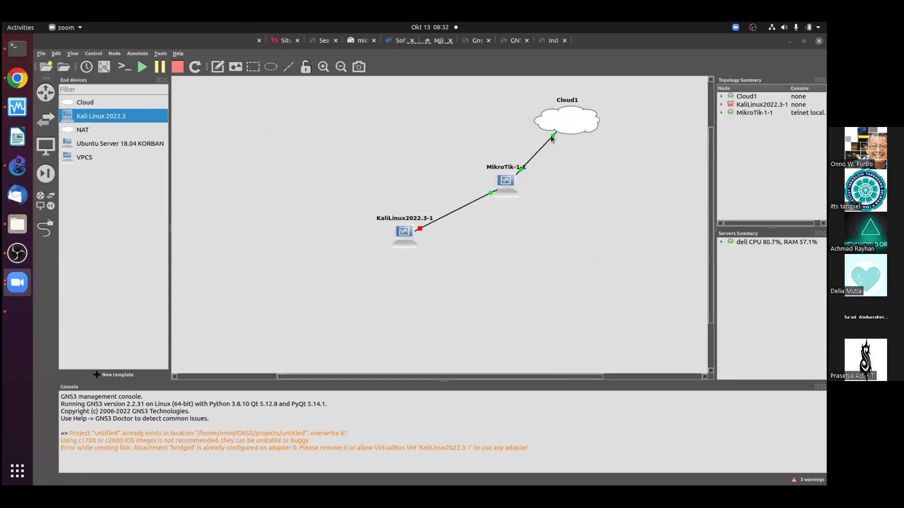
pyautogui.rightClick(503, 183)
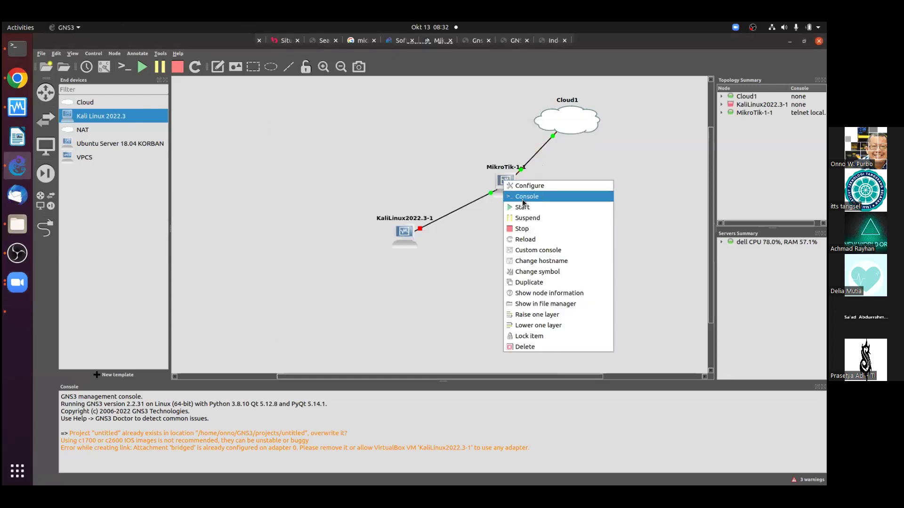
pyautogui.click(525, 197)
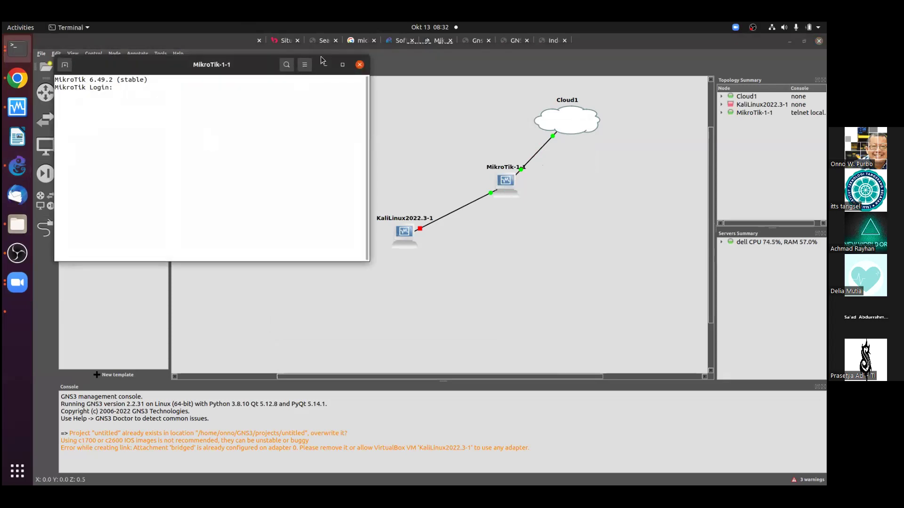
pyautogui.click(343, 62)
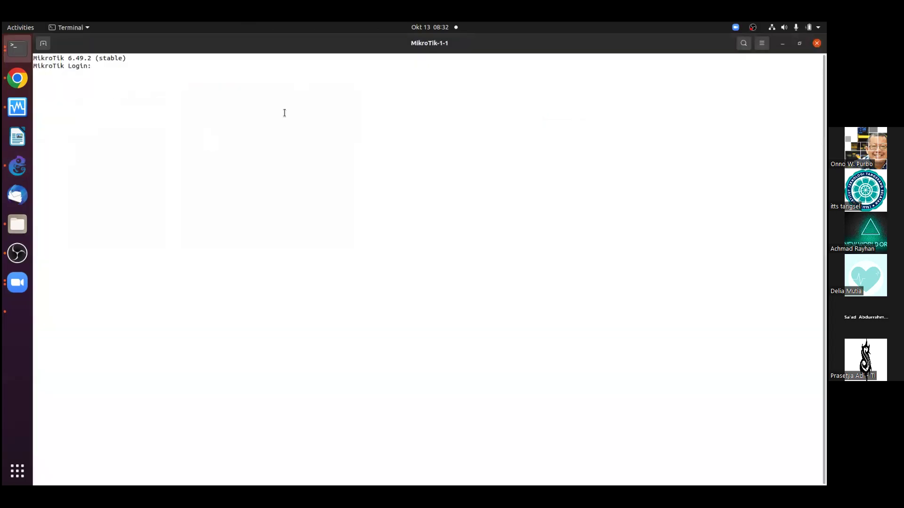
# Enlarge the console text and log in to MikroTik-1-1 as admin with an empty password
pyautogui.click(761, 43)
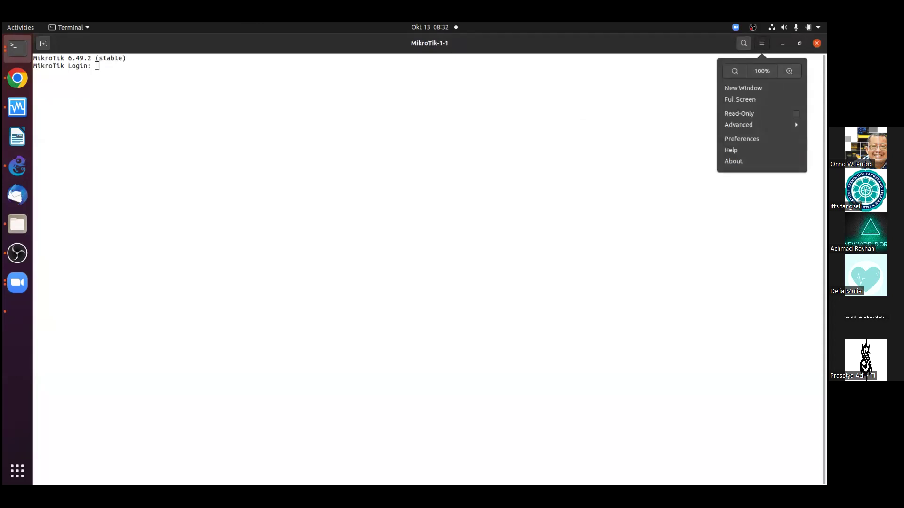
pyautogui.click(789, 70)
pyautogui.click(762, 43)
pyautogui.click(789, 71)
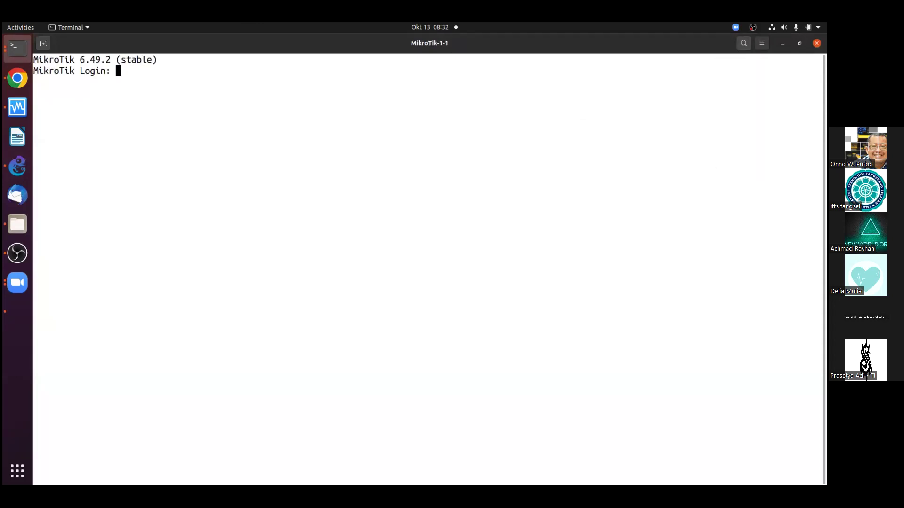
pyautogui.write('admin')
pyautogui.press('Return')
pyautogui.press('Return')
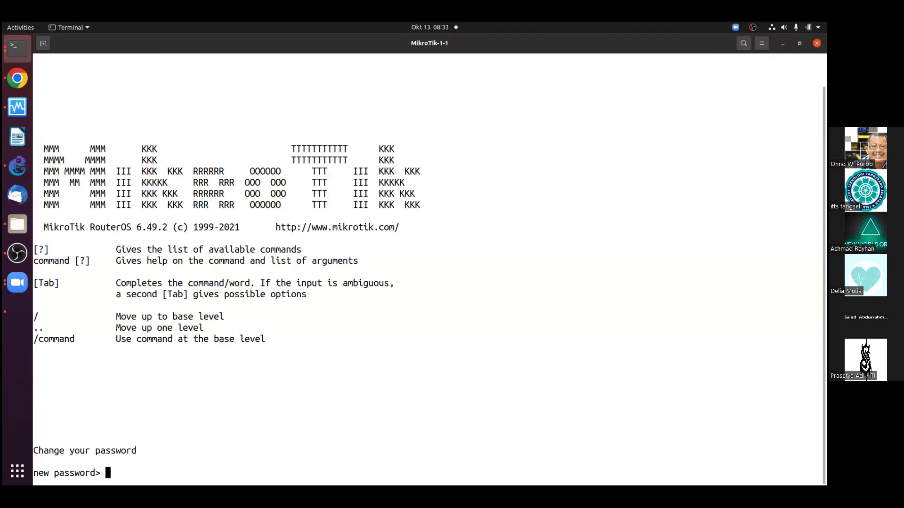
pyautogui.press('Return')
pyautogui.press('Return')
pyautogui.press('Return')
pyautogui.press('Return')
pyautogui.press('Return')
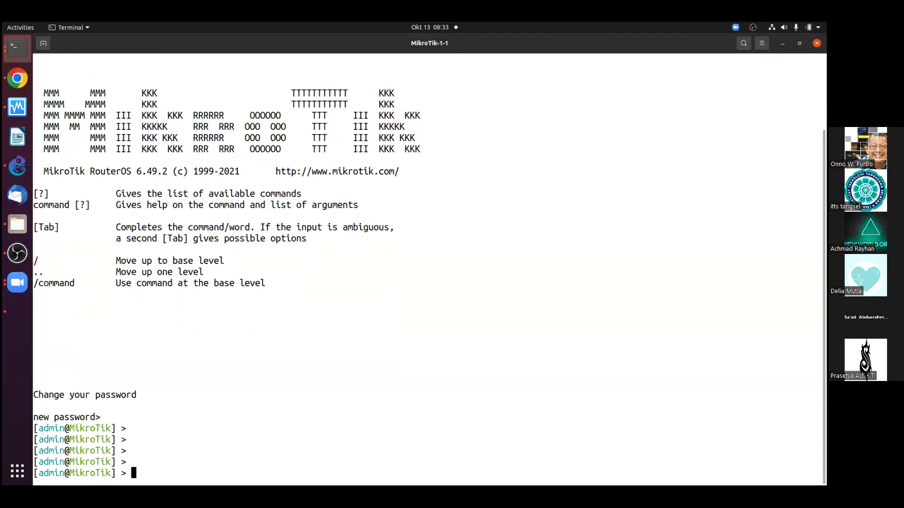
# List the top-level router commands with Tab and highlight ipv6 in the list
pyautogui.click(17, 79)
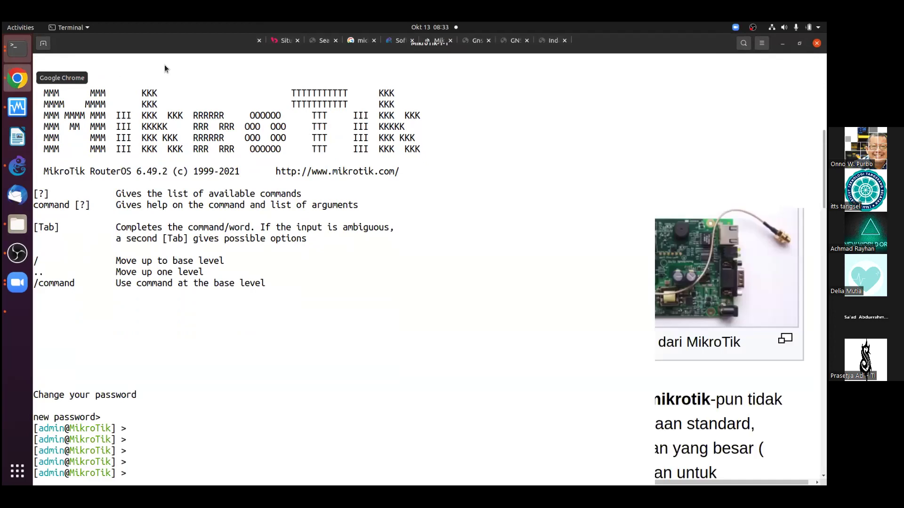
pyautogui.click(17, 47)
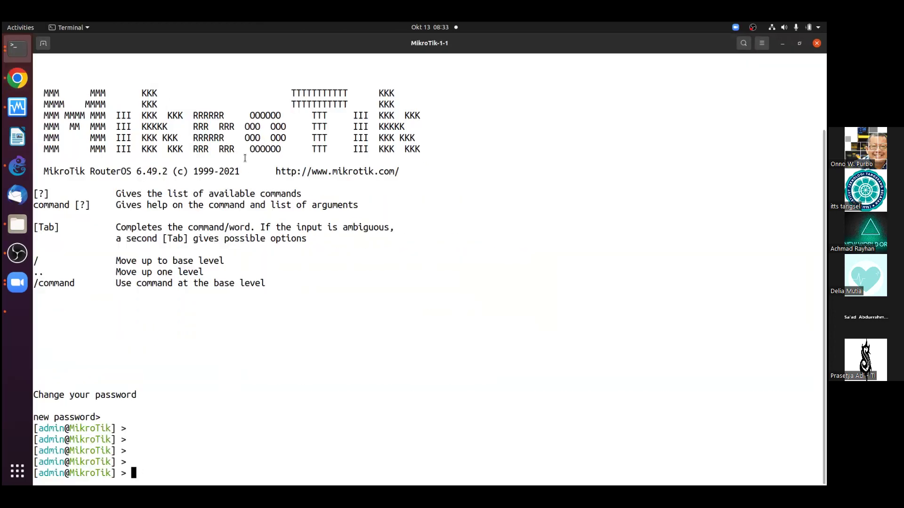
pyautogui.press('Tab')
pyautogui.press('Tab')
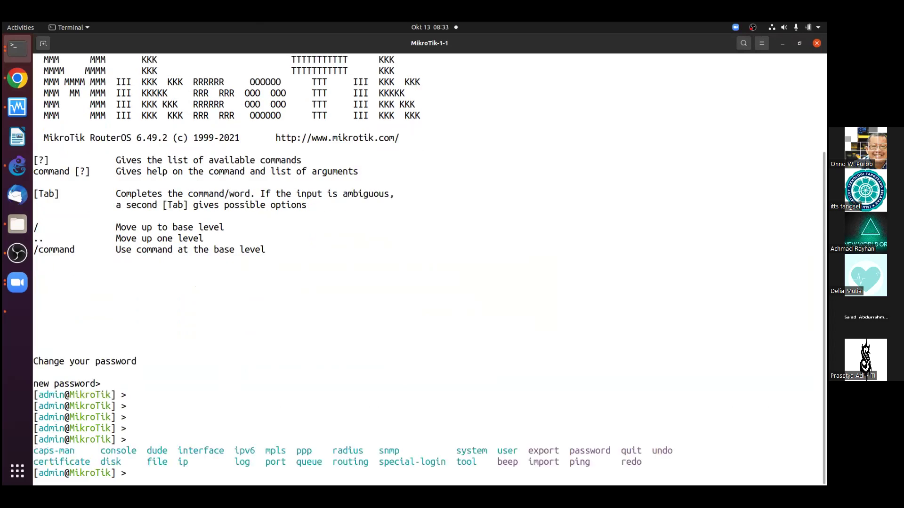
pyautogui.press('Tab')
pyautogui.press('Tab')
pyautogui.press('Tab')
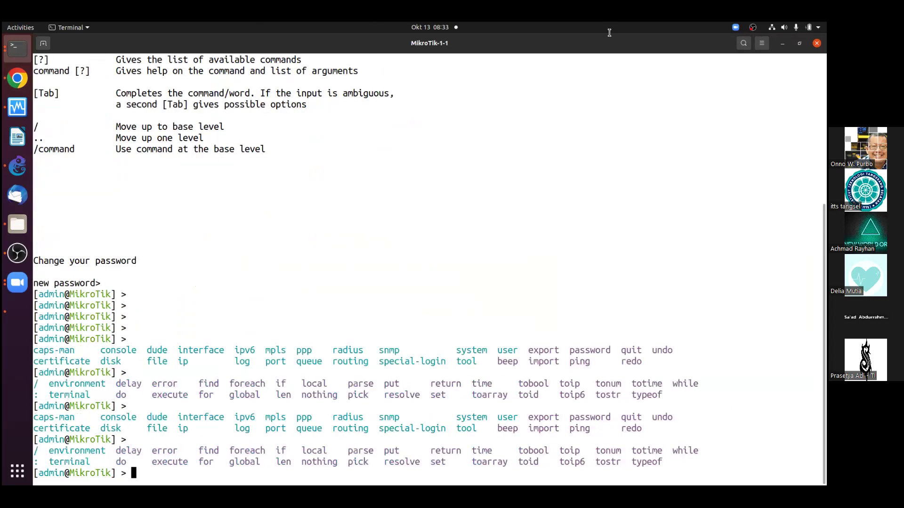
pyautogui.press('Tab')
pyautogui.press('Tab')
pyautogui.press('Tab')
pyautogui.press('Tab')
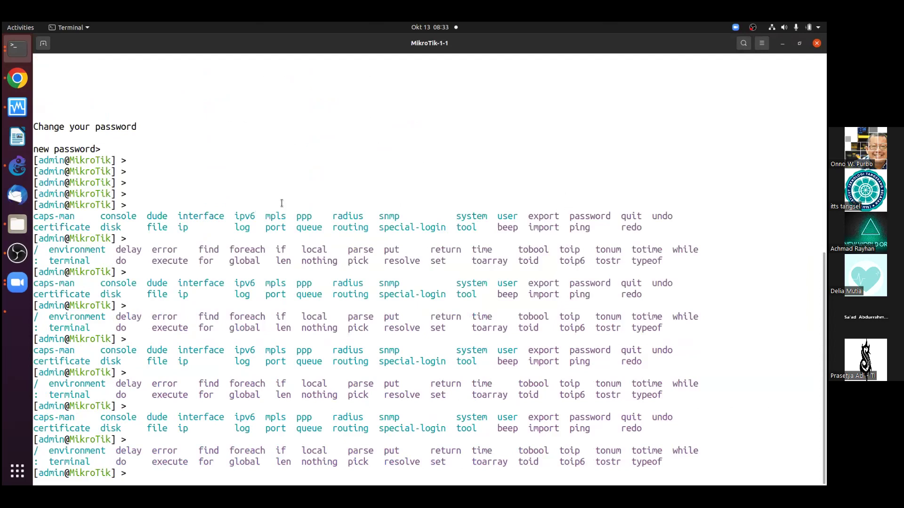
pyautogui.moveTo(229, 214); pyautogui.dragTo(258, 212)
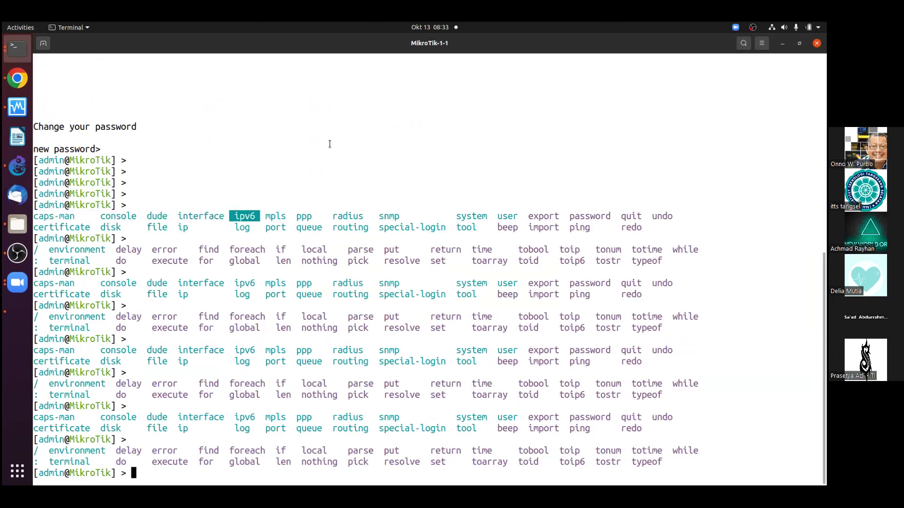
pyautogui.click(324, 141)
# Explore the ipv6 export arguments and the ipv6 help listing
pyautogui.write('ipv6 export')
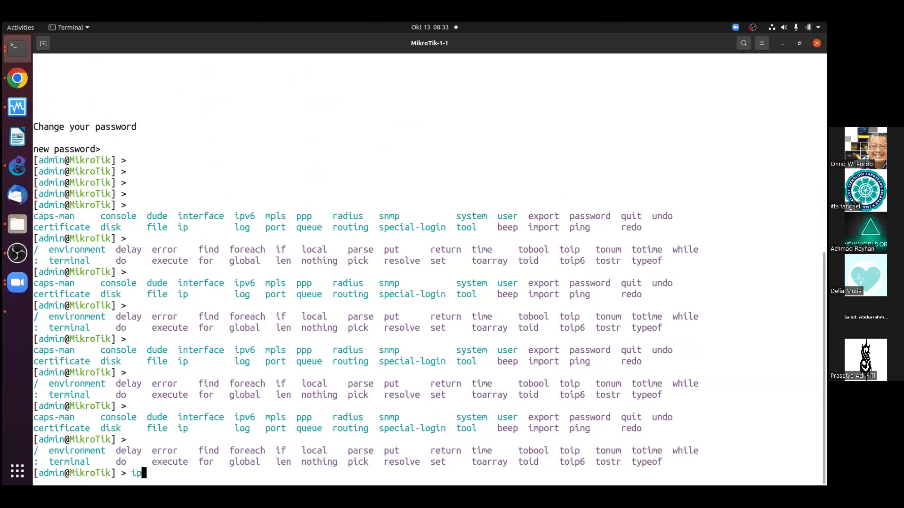
pyautogui.press('Tab')
pyautogui.press('Tab')
pyautogui.press('BackSpace')
pyautogui.press('BackSpace')
pyautogui.press('BackSpace')
pyautogui.press('BackSpace')
pyautogui.press('BackSpace')
pyautogui.press('BackSpace')
pyautogui.press('BackSpace')
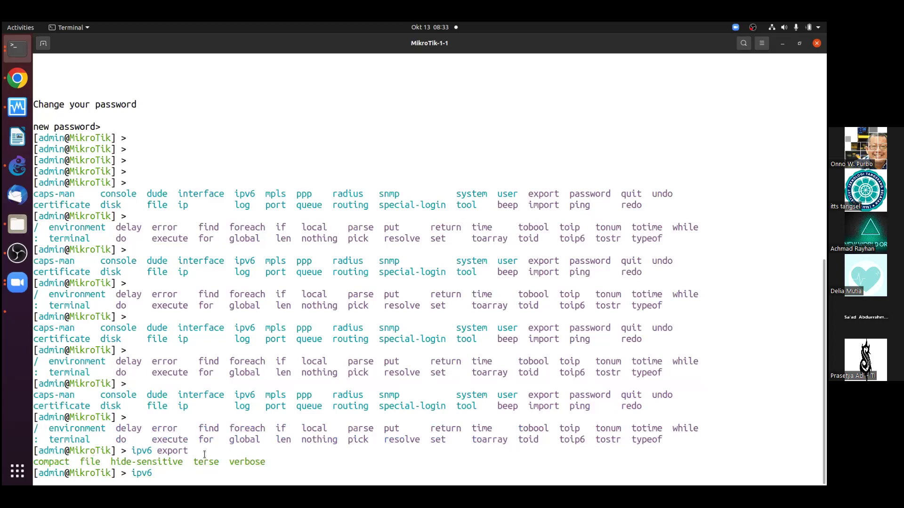
pyautogui.write('e')
pyautogui.press('Tab')
pyautogui.press('Tab')
pyautogui.press('BackSpace')
pyautogui.press('BackSpace')
pyautogui.press('BackSpace')
pyautogui.press('BackSpace')
pyautogui.press('BackSpace')
pyautogui.press('BackSpace')
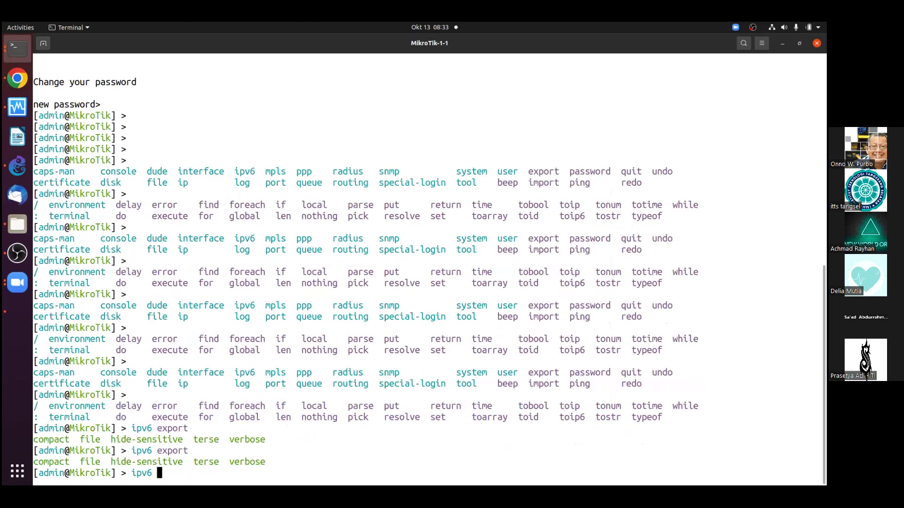
pyautogui.press('?')
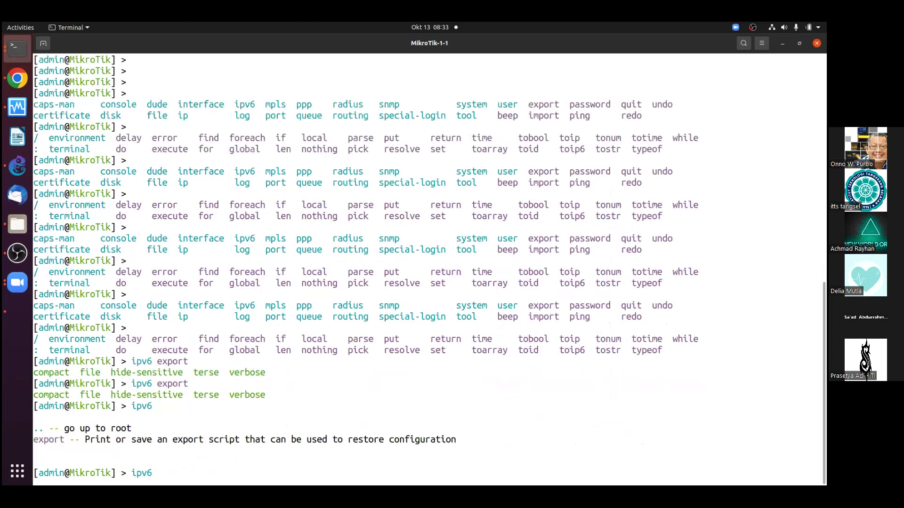
pyautogui.write('export')
pyautogui.press('BackSpace')
pyautogui.press('BackSpace')
pyautogui.press('BackSpace')
pyautogui.press('BackSpace')
pyautogui.press('BackSpace')
pyautogui.press('BackSpace')
pyautogui.press('BackSpace')
pyautogui.press('BackSpace')
pyautogui.press('BackSpace')
pyautogui.press('BackSpace')
pyautogui.press('BackSpace')
pyautogui.write('ipv6 ad')
pyautogui.press('BackSpace')
pyautogui.press('BackSpace')
pyautogui.press('BackSpace')
pyautogui.press('BackSpace')
pyautogui.press('BackSpace')
pyautogui.press('BackSpace')
pyautogui.press('BackSpace')
# List the sub-commands of password, system and system package via Tab completion
pyautogui.write('pav')
pyautogui.press('Tab')
pyautogui.press('Tab')
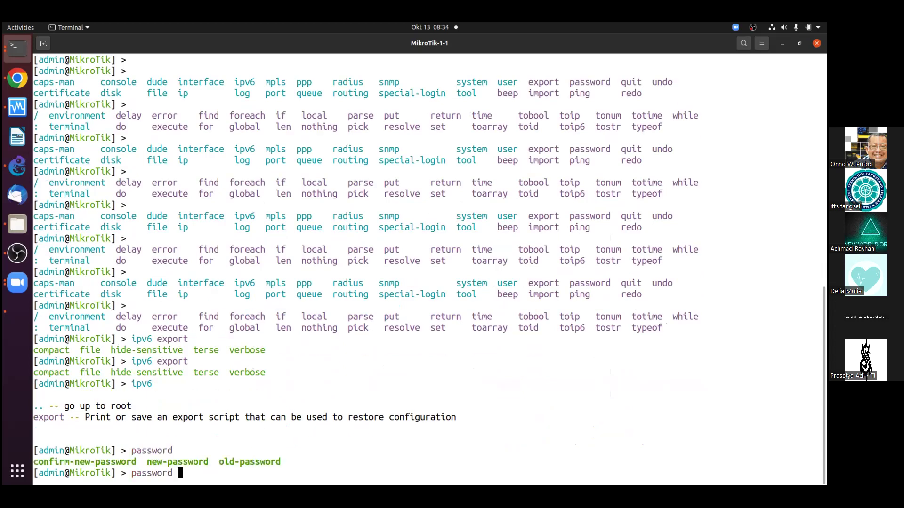
pyautogui.press('BackSpace')
pyautogui.press('BackSpace')
pyautogui.press('BackSpace')
pyautogui.press('BackSpace')
pyautogui.press('BackSpace')
pyautogui.press('BackSpace')
pyautogui.press('BackSpace')
pyautogui.press('BackSpace')
pyautogui.press('BackSpace')
pyautogui.write('system')
pyautogui.press('Tab')
pyautogui.press('Tab')
pyautogui.press('Tab')
pyautogui.press('Tab')
pyautogui.write('pac')
pyautogui.press('Tab')
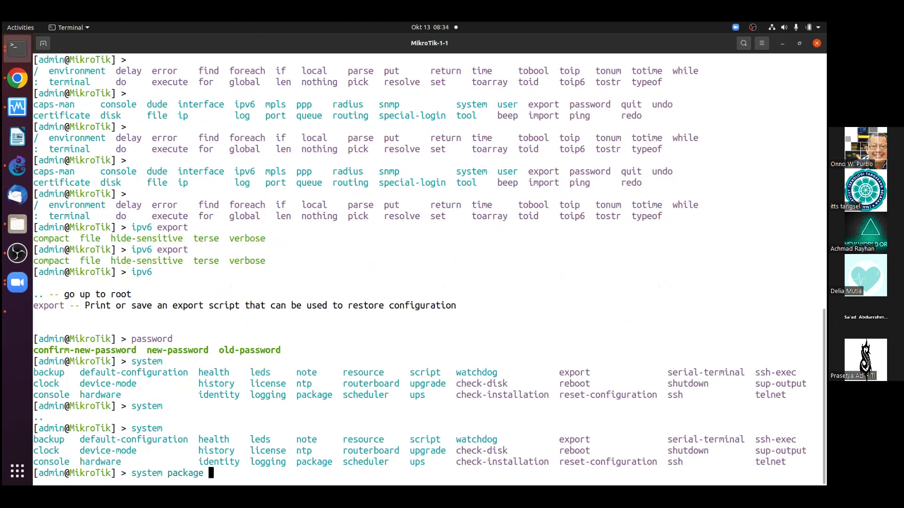
pyautogui.press('Tab')
pyautogui.press('Tab')
# Print the packages, enable the disabled ipv6 package, and confirm it's scheduled for enable
pyautogui.write('print')
pyautogui.press('Return')
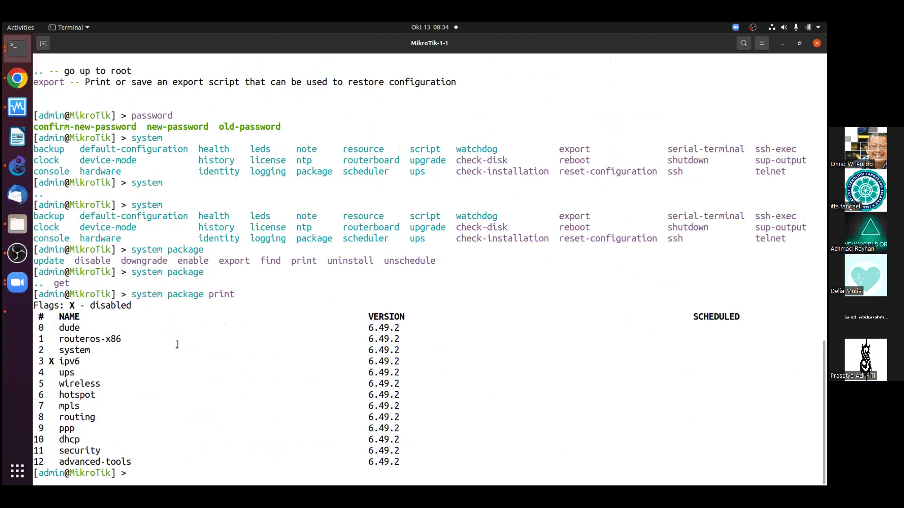
pyautogui.moveTo(38, 361); pyautogui.dragTo(405, 361)
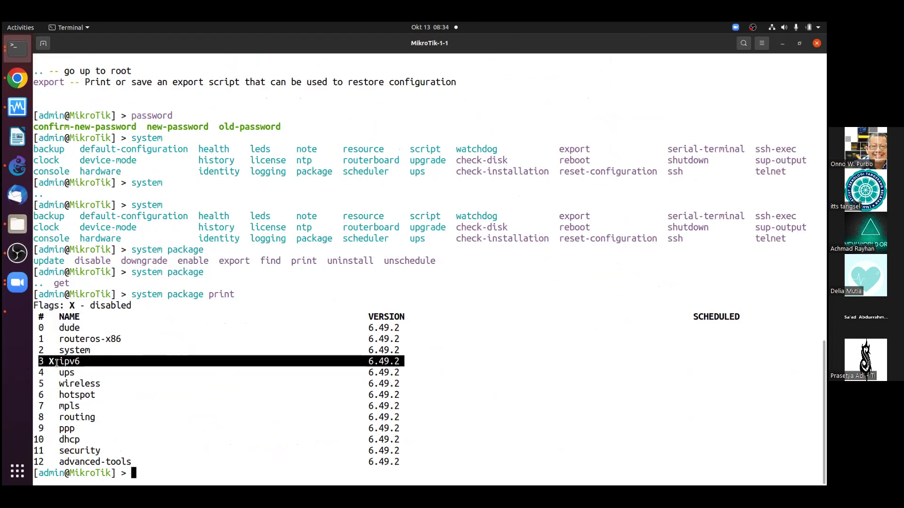
pyautogui.write('system package')
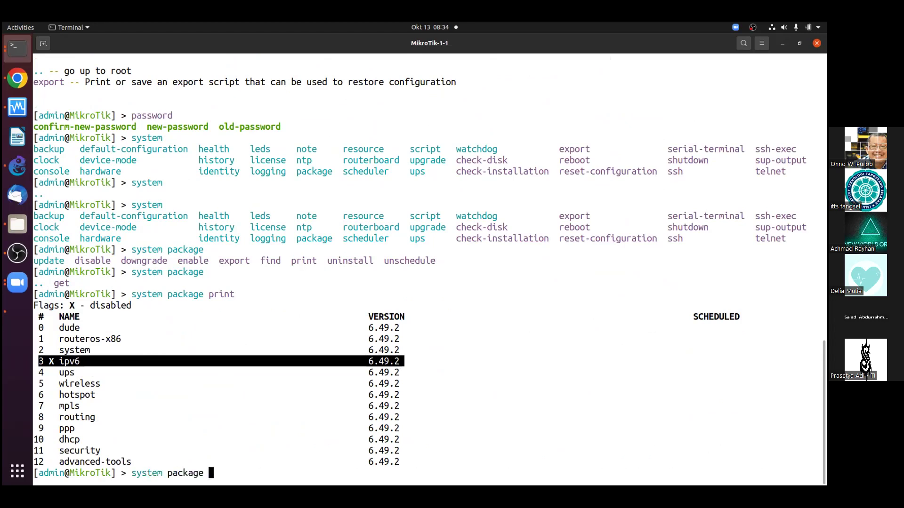
pyautogui.press('Tab')
pyautogui.press('Tab')
pyautogui.write('enable')
pyautogui.press('Tab')
pyautogui.press('Tab')
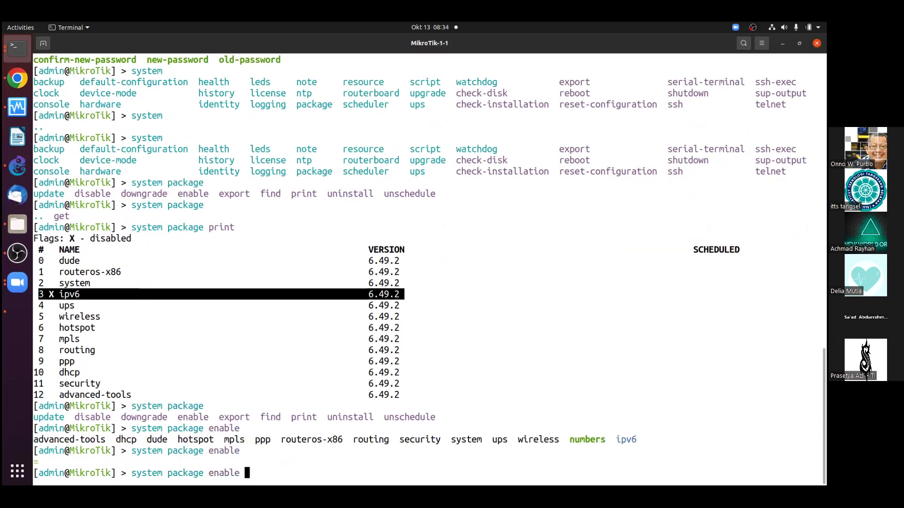
pyautogui.write('ipv6')
pyautogui.press('Return')
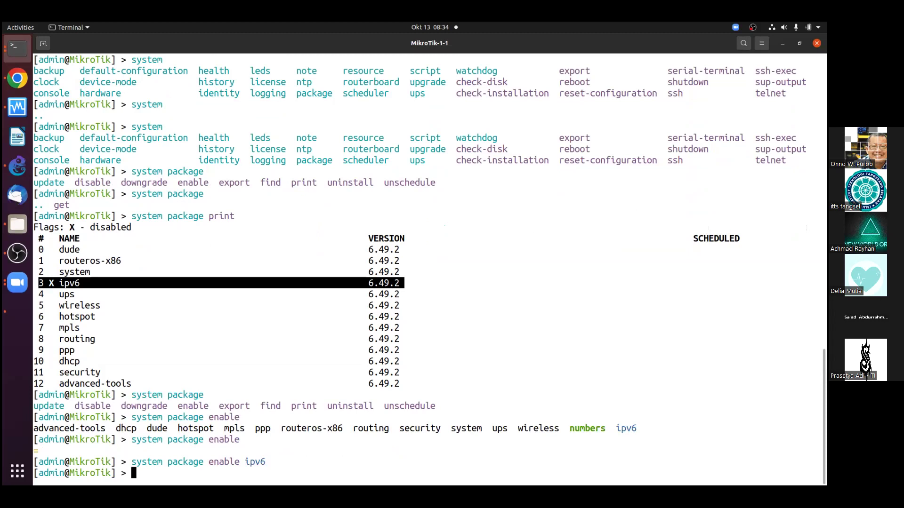
pyautogui.press('Up')
pyautogui.press('Up')
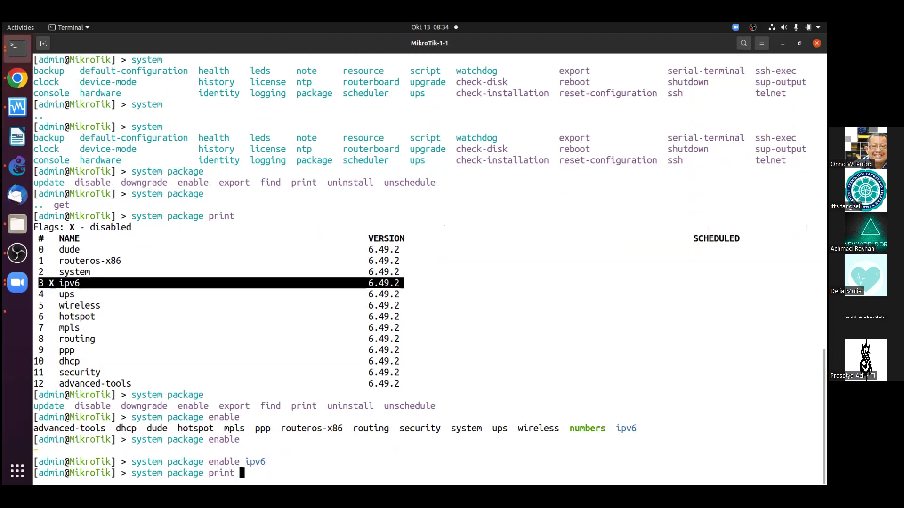
pyautogui.press('Return')
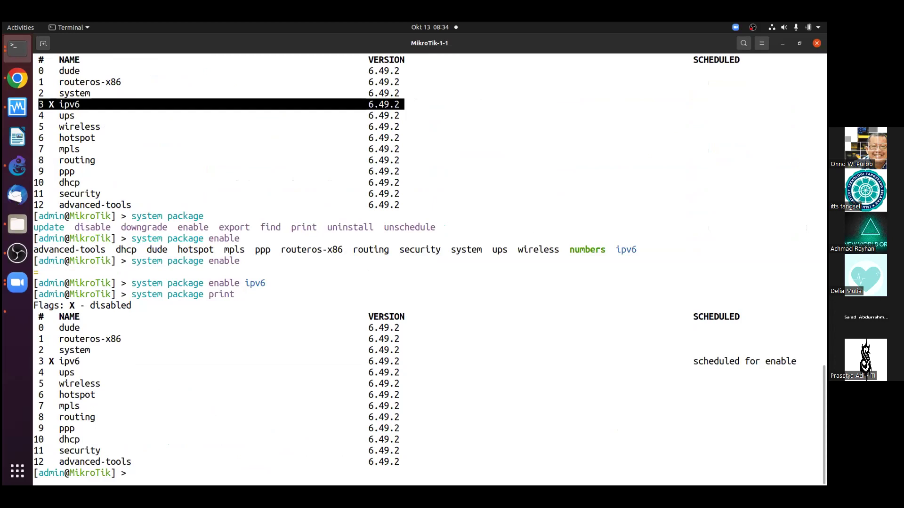
# Issue system reboot on the router
pyautogui.write('system re')
pyautogui.press('Tab')
pyautogui.press('Tab')
pyautogui.write('boot')
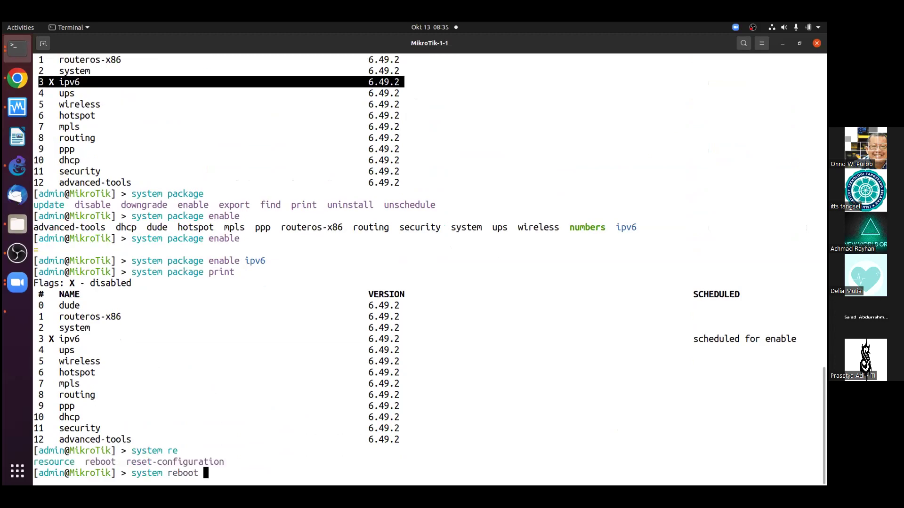
pyautogui.press('Return')
# Confirm the reboot with y and log back in as admin
pyautogui.write('y')
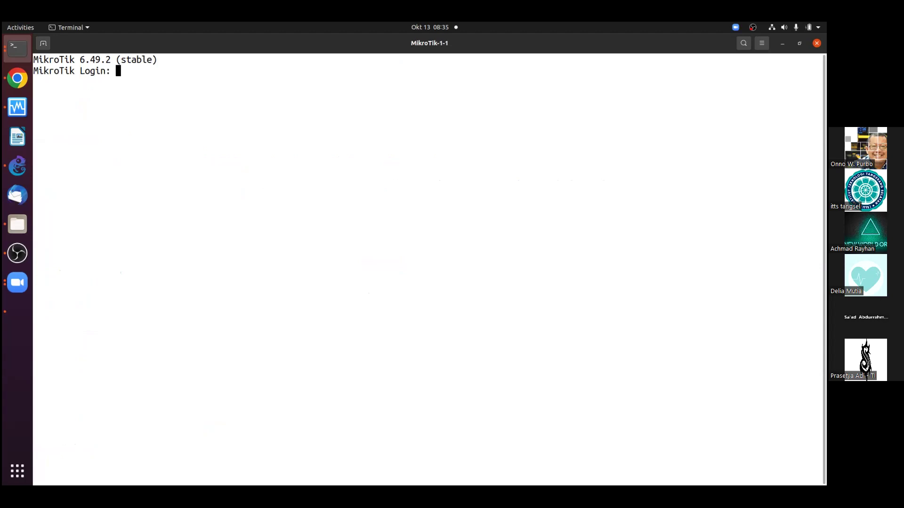
pyautogui.write('admin')
pyautogui.press('Return')
pyautogui.press('Return')
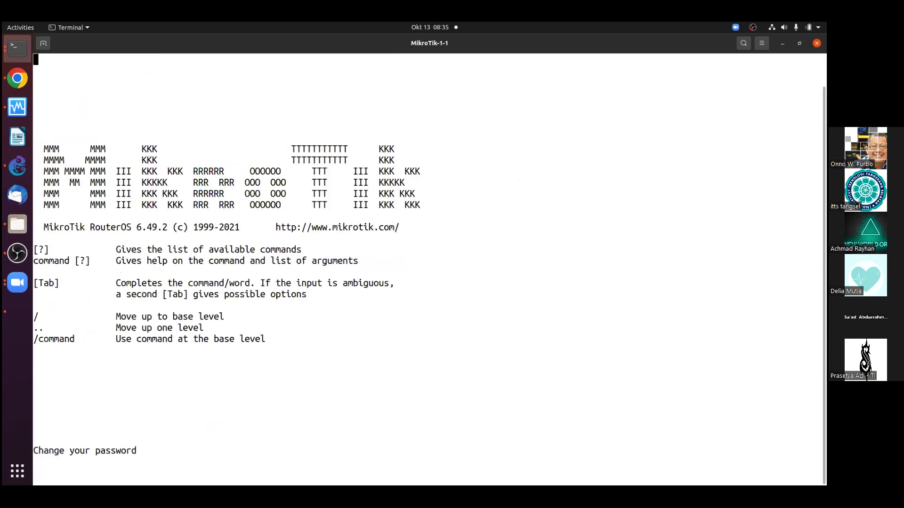
pyautogui.press('Return')
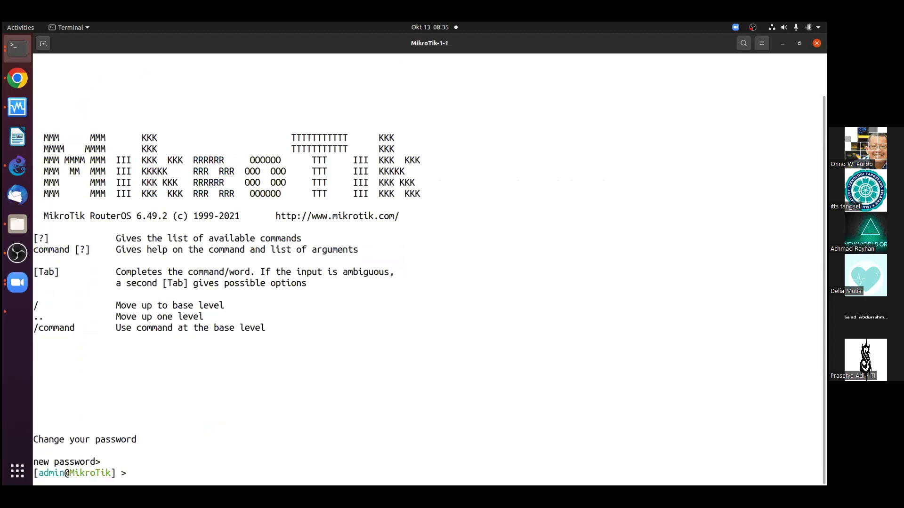
# Print the IPv6 link-local addresses and the IPv4 address 192.168.22.173/24
pyautogui.write('ipv')
pyautogui.press('Tab')
pyautogui.press('Tab')
pyautogui.press('Tab')
pyautogui.press('Tab')
pyautogui.press('Tab')
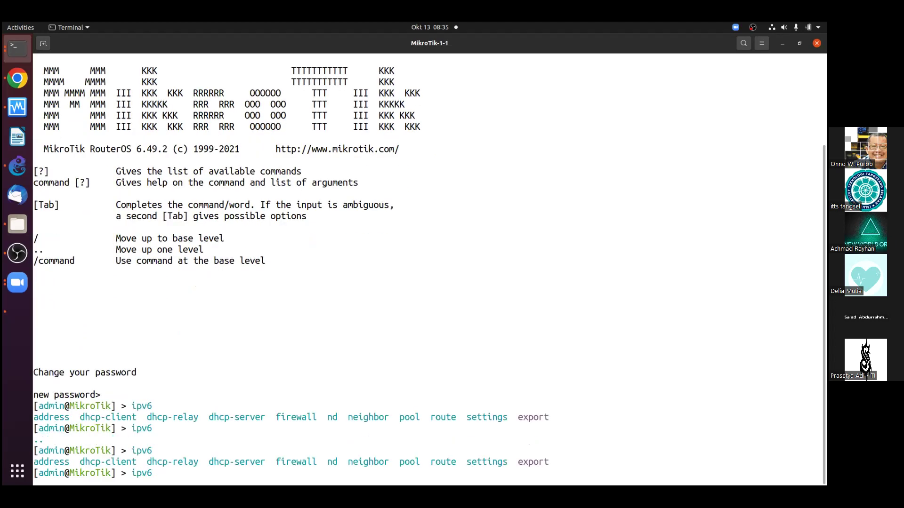
pyautogui.write('address print')
pyautogui.press('Return')
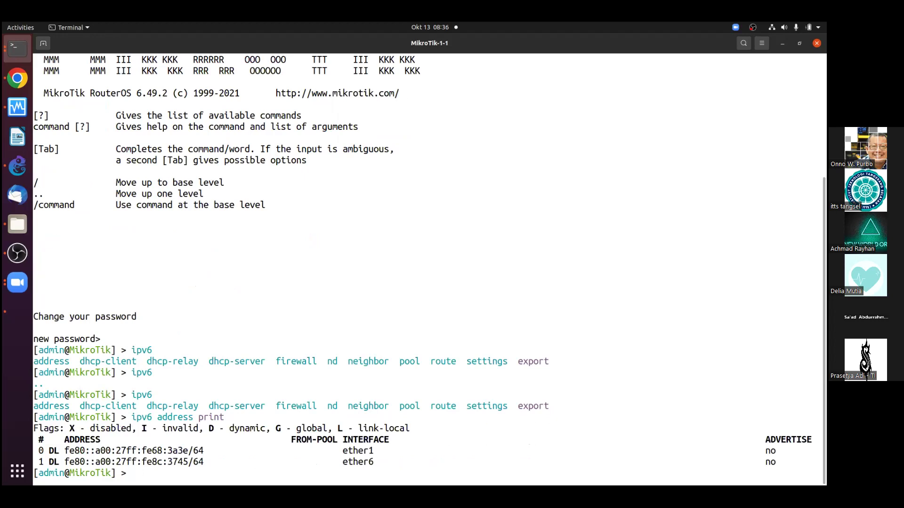
pyautogui.write('ip address print')
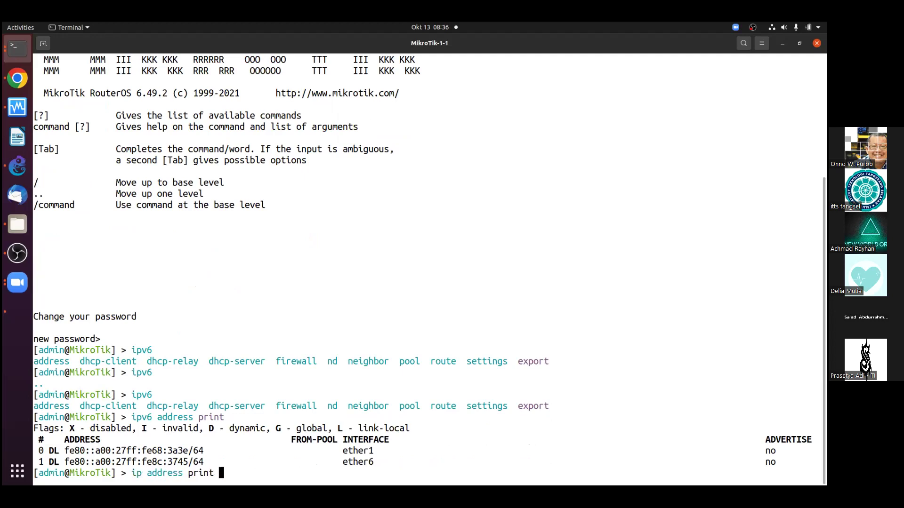
pyautogui.press('Return')
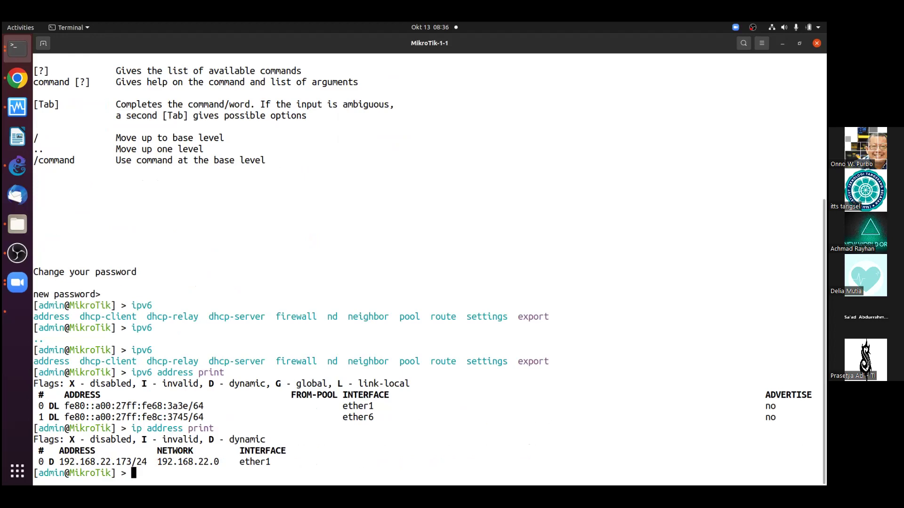
# Mark the host's address 192.168.22.175 in its own shell terminal
pyautogui.click(15, 46)
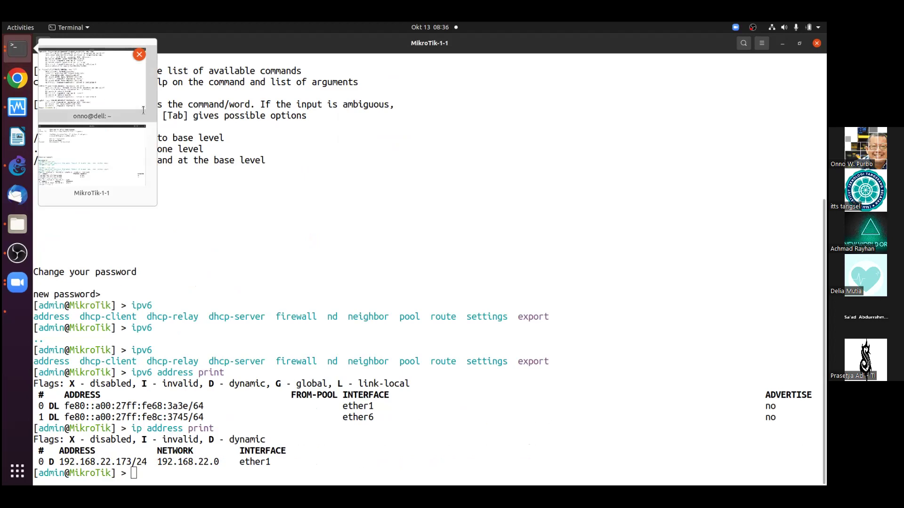
pyautogui.click(116, 83)
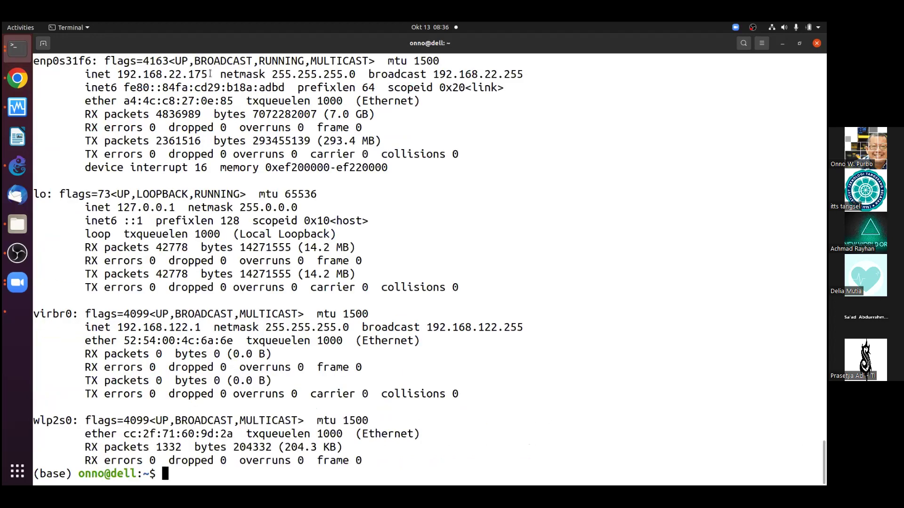
pyautogui.moveTo(84, 74); pyautogui.dragTo(212, 74)
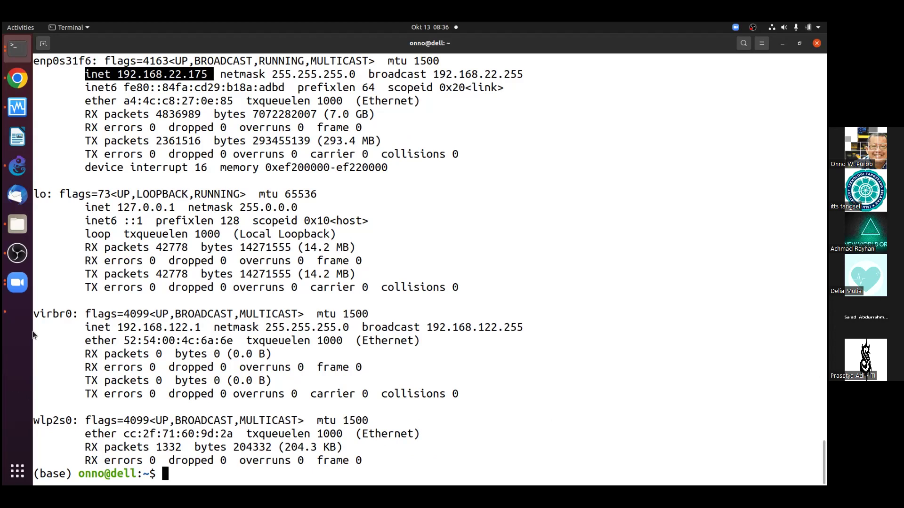
# Return via the MikroTik console to the GNS3 Cloud1–MikroTik–Kali topology
pyautogui.click(13, 46)
pyautogui.click(70, 141)
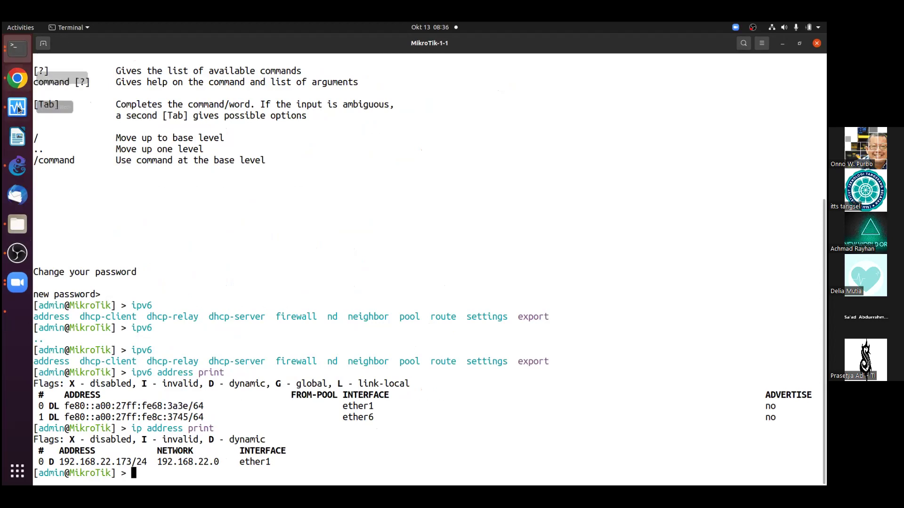
pyautogui.click(22, 169)
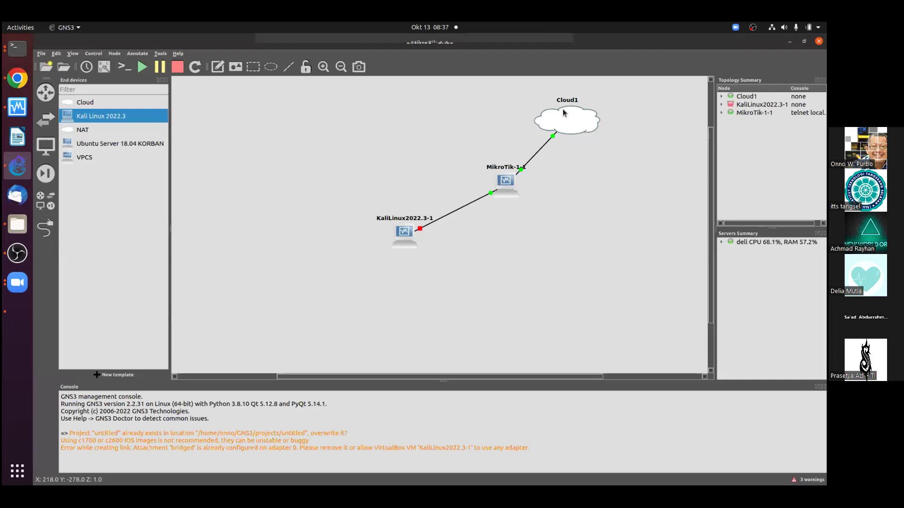
pyautogui.moveTo(563, 112)
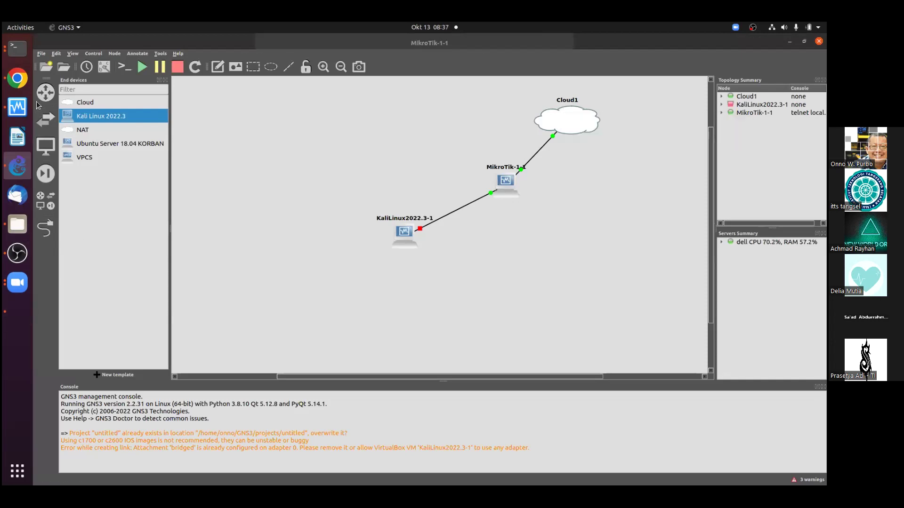
pyautogui.click(26, 49)
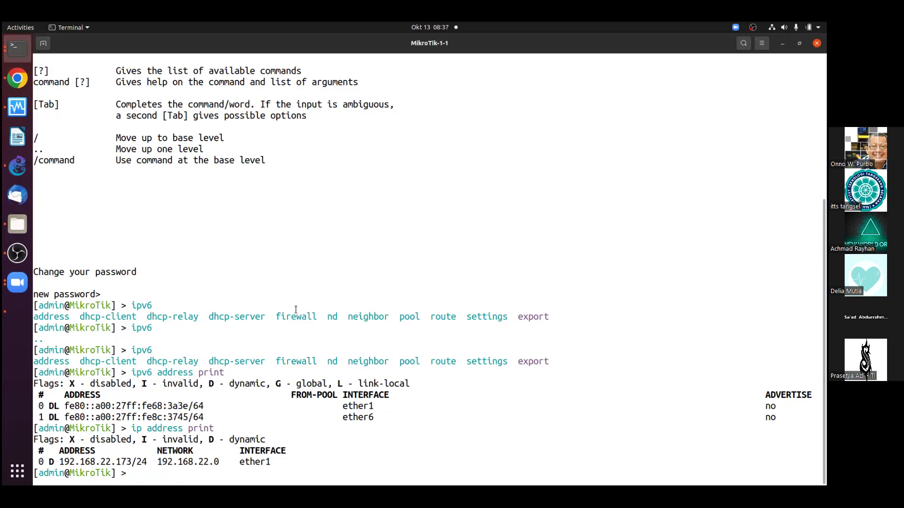
pyautogui.write('ping 192.168.22.175')
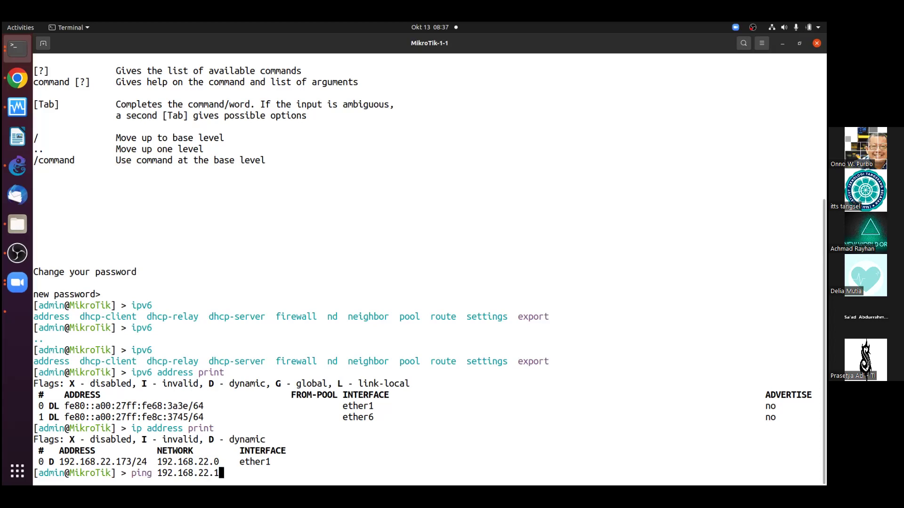
pyautogui.press('Return')
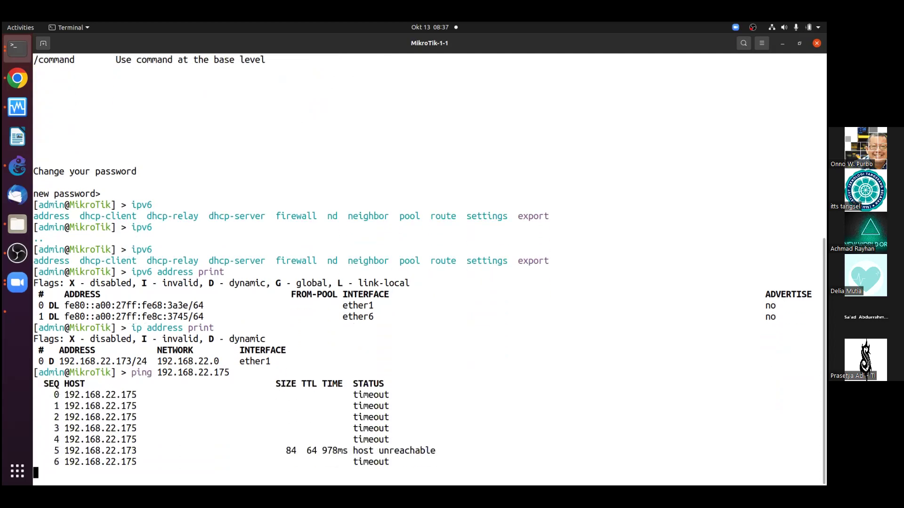
pyautogui.hotkey('ctrl', 'c')
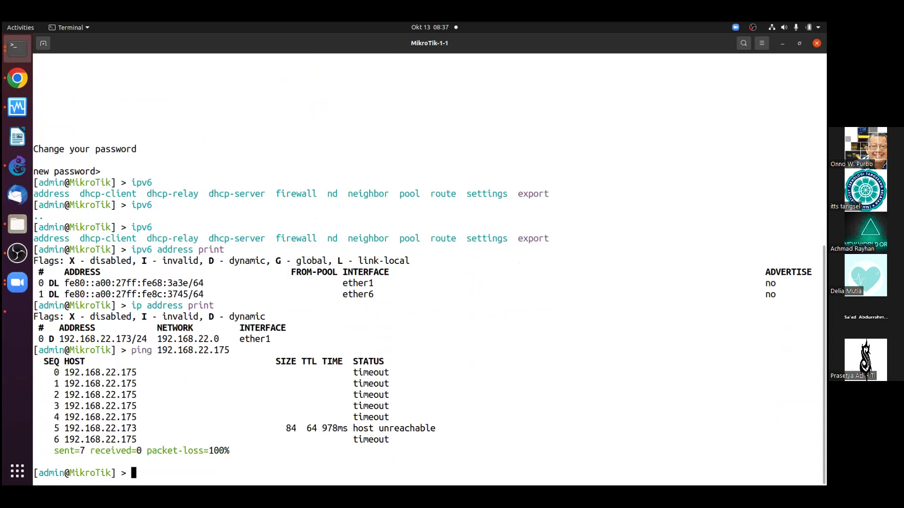
pyautogui.write('ping www.google.com')
pyautogui.press('Return')
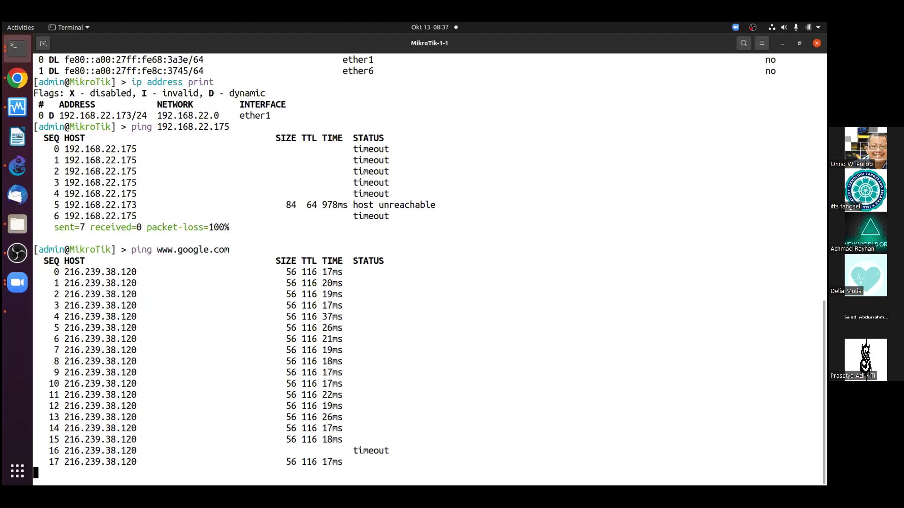
pyautogui.hotkey('ctrl', 'c')
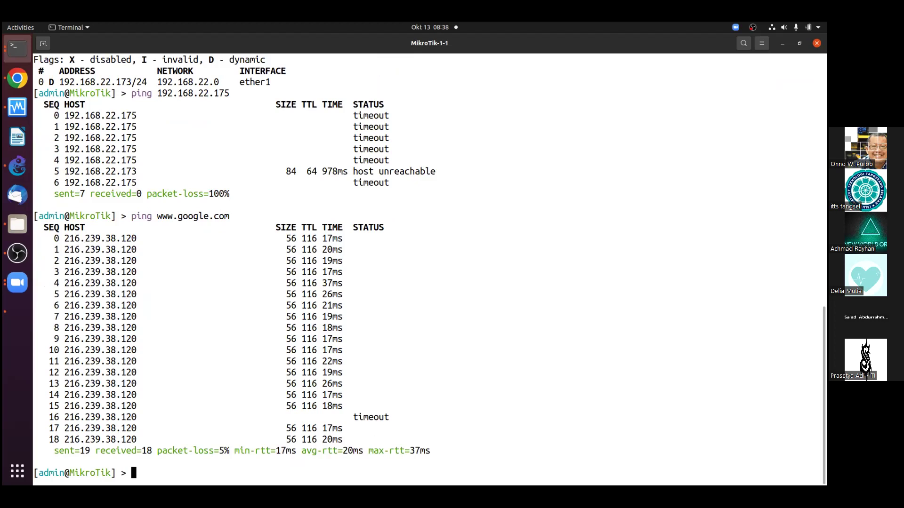
# Start the KaliLinux2022.3-1 node from its right-click menu in GNS3
pyautogui.click(17, 79)
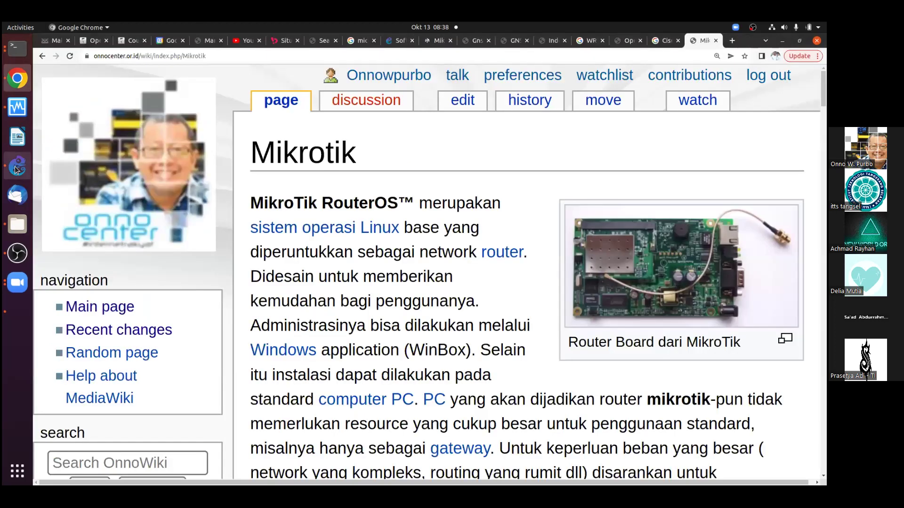
pyautogui.click(17, 166)
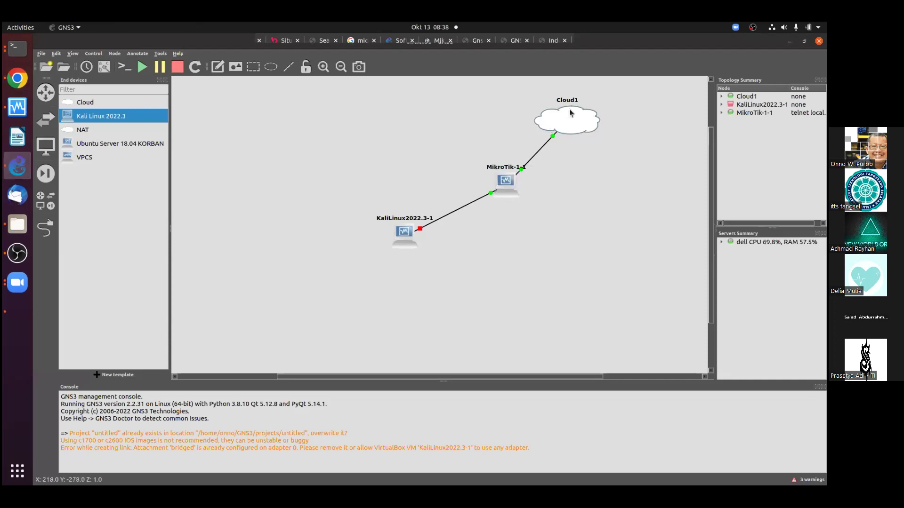
pyautogui.moveTo(582, 136)
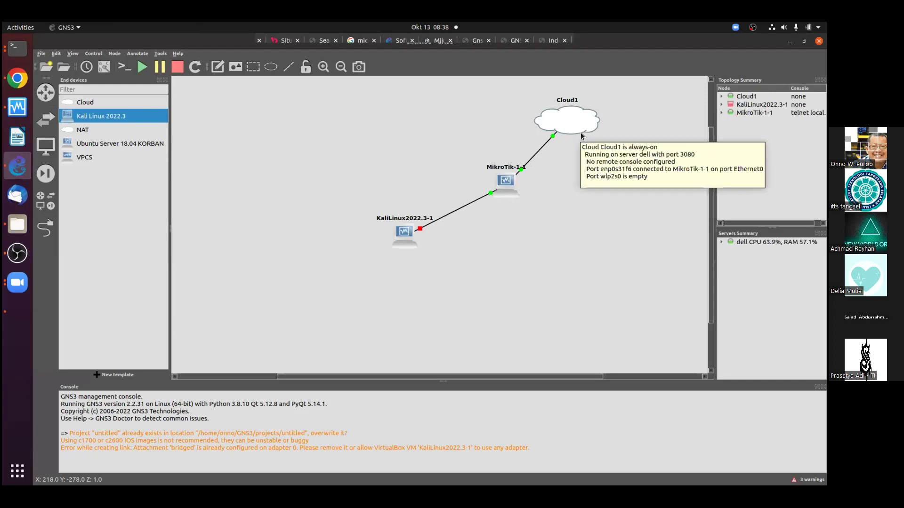
pyautogui.moveTo(492, 188)
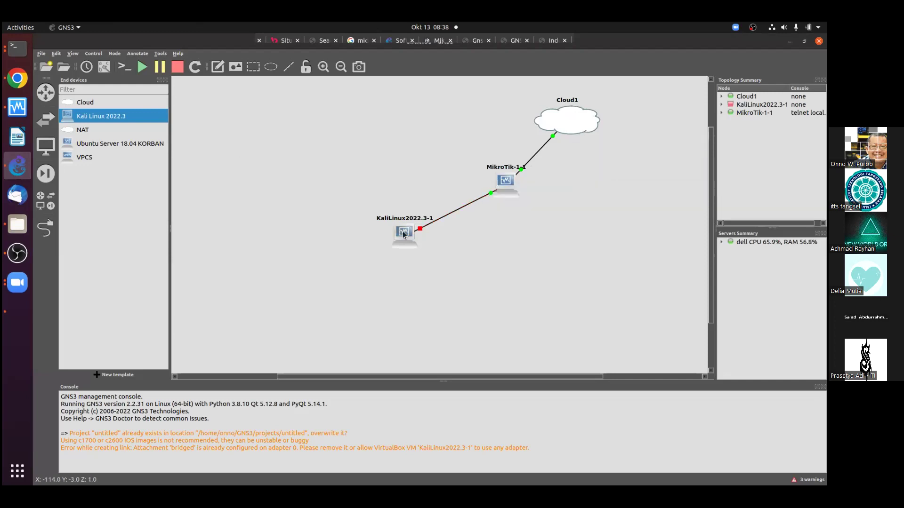
pyautogui.moveTo(404, 235)
pyautogui.rightClick(406, 229)
pyautogui.click(432, 246)
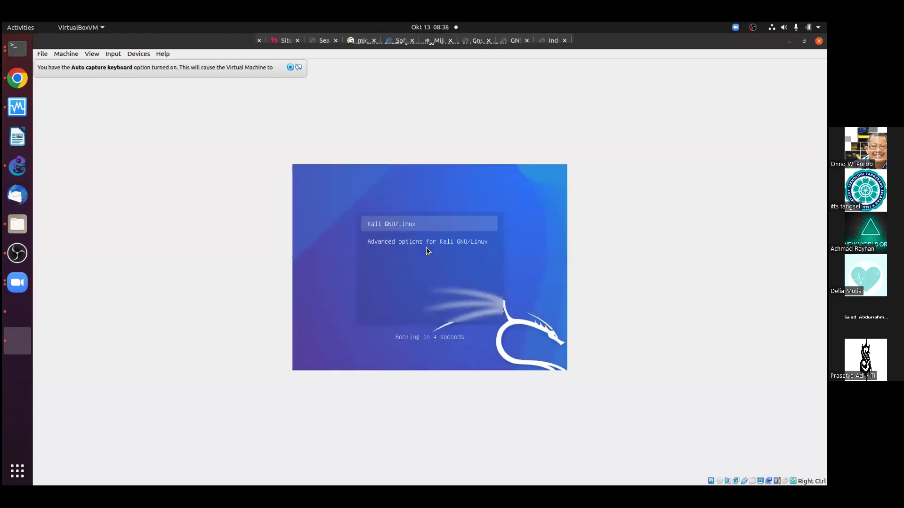
# Boot Kali immediately from the GRUB menu while checking the topology
pyautogui.press('Return')
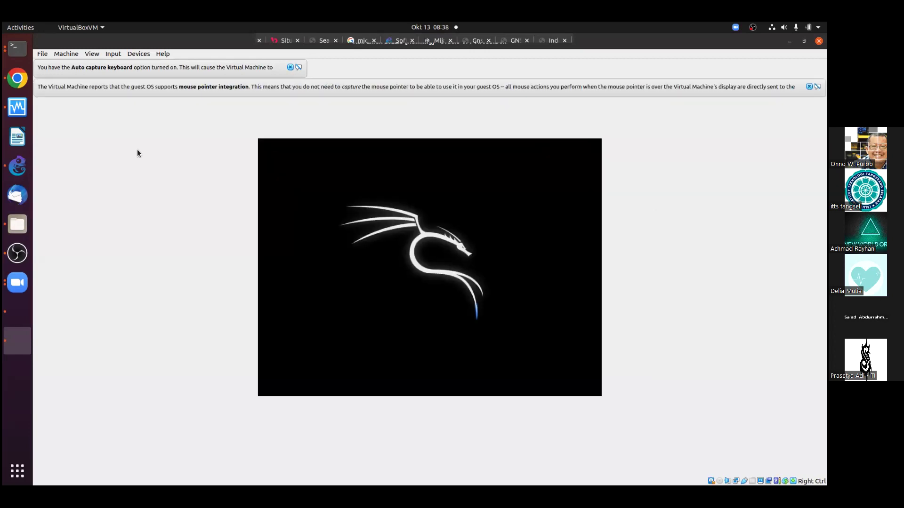
pyautogui.click(21, 167)
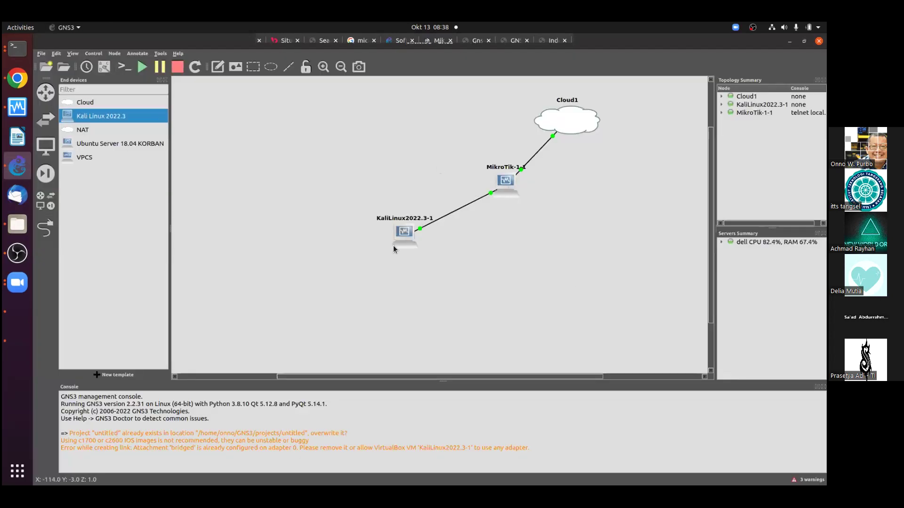
pyautogui.moveTo(394, 249)
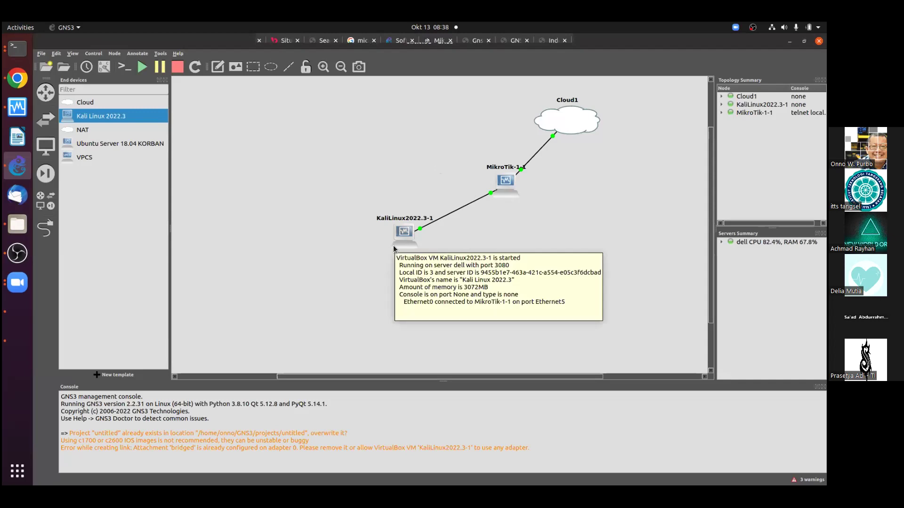
pyautogui.click(17, 341)
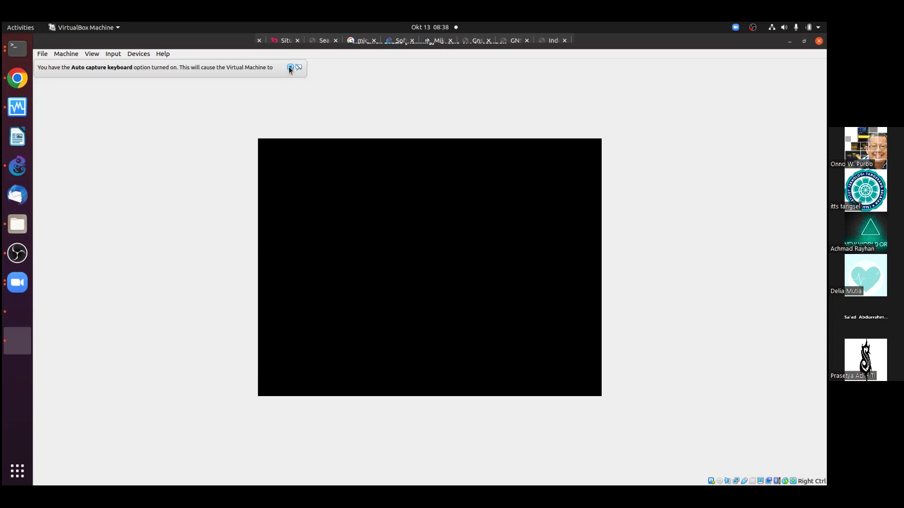
# Log in to the Kali desktop as user kali
pyautogui.click(289, 68)
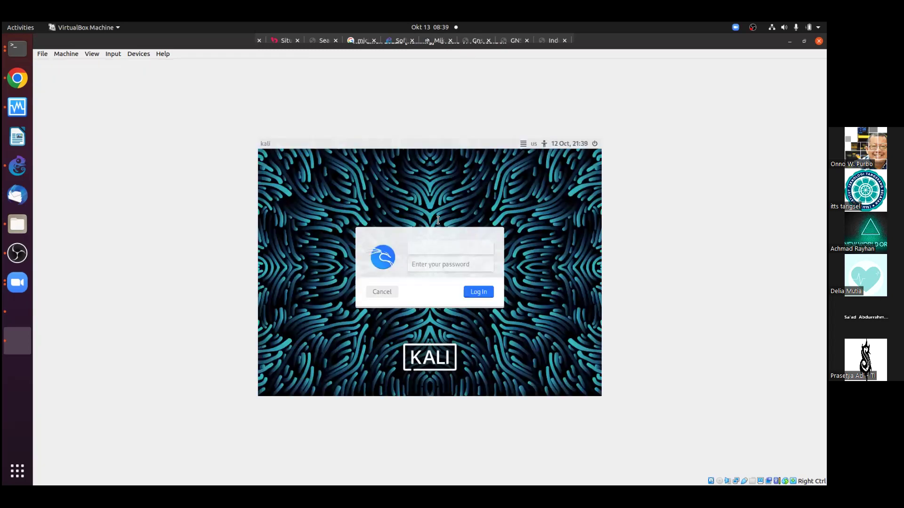
pyautogui.click(437, 246)
pyautogui.write('kali')
pyautogui.press('Tab')
pyautogui.press('Return')
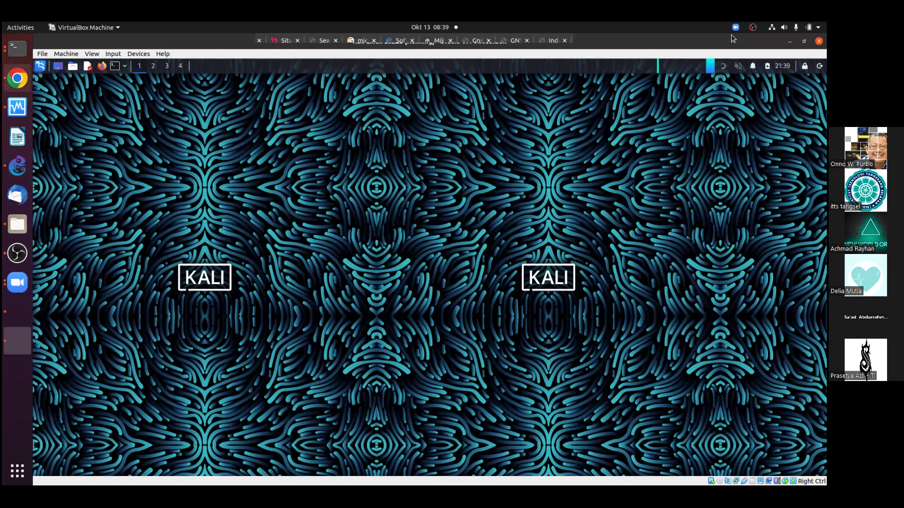
# Search Google in a new Chrome tab for 'kali download ova'
pyautogui.hotkey('alt', 'Tab')
pyautogui.hotkey('ctrl', 't')
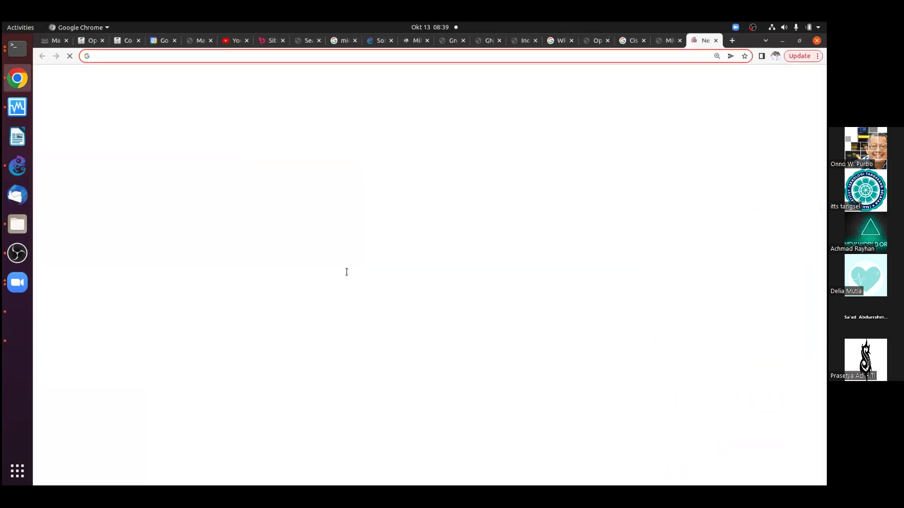
pyautogui.write('ka')
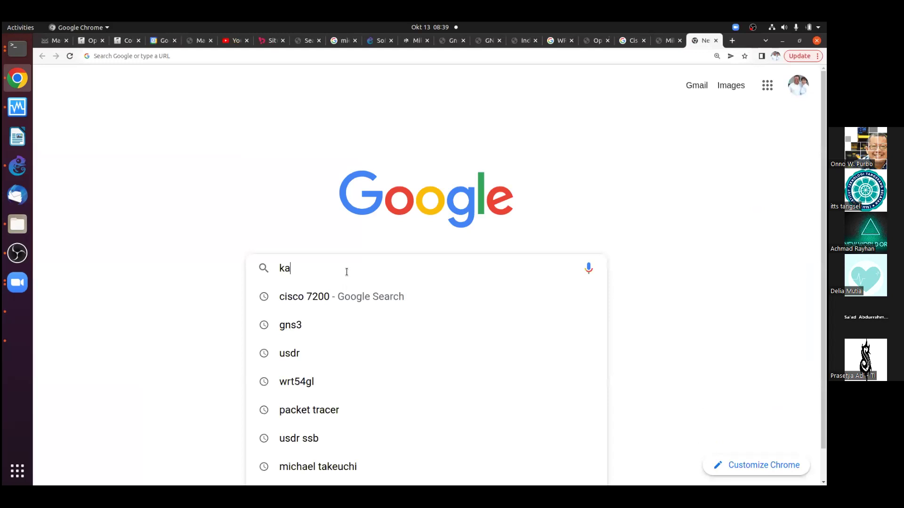
pyautogui.write('li download ')
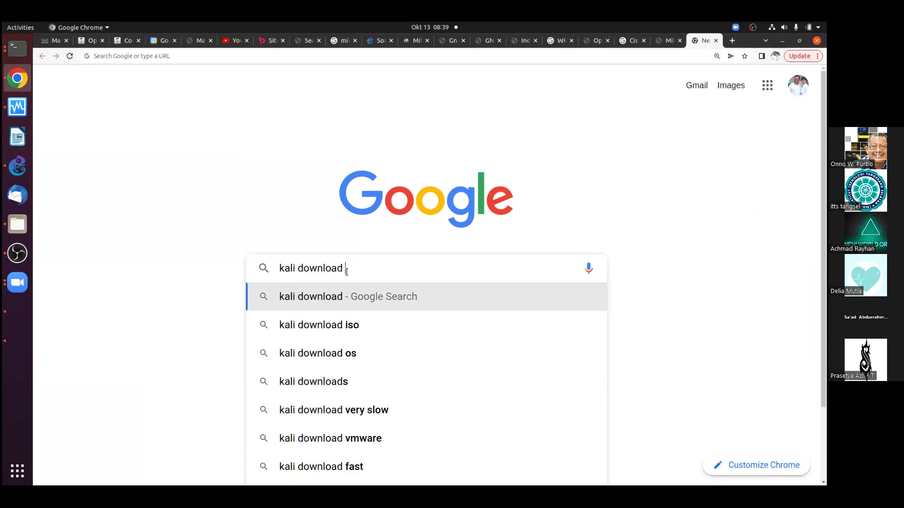
pyautogui.write('ova')
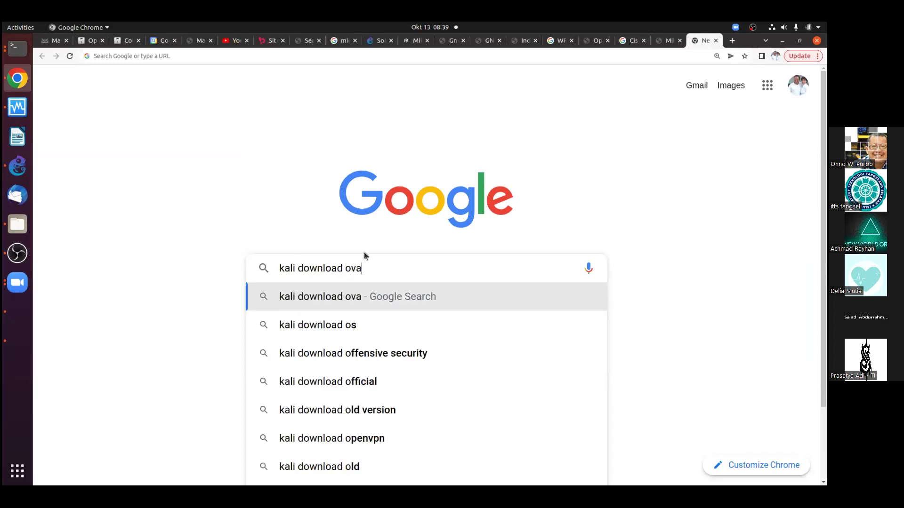
pyautogui.press('Return')
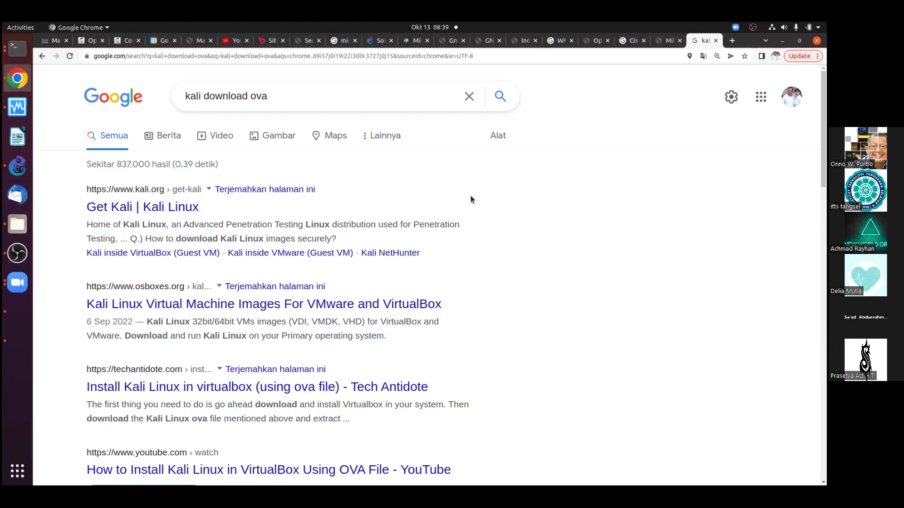
# Refine the search to 'kali download VDI' and open the osboxes.org Kali result
pyautogui.click(295, 99)
pyautogui.press('BackSpace')
pyautogui.press('BackSpace')
pyautogui.press('BackSpace')
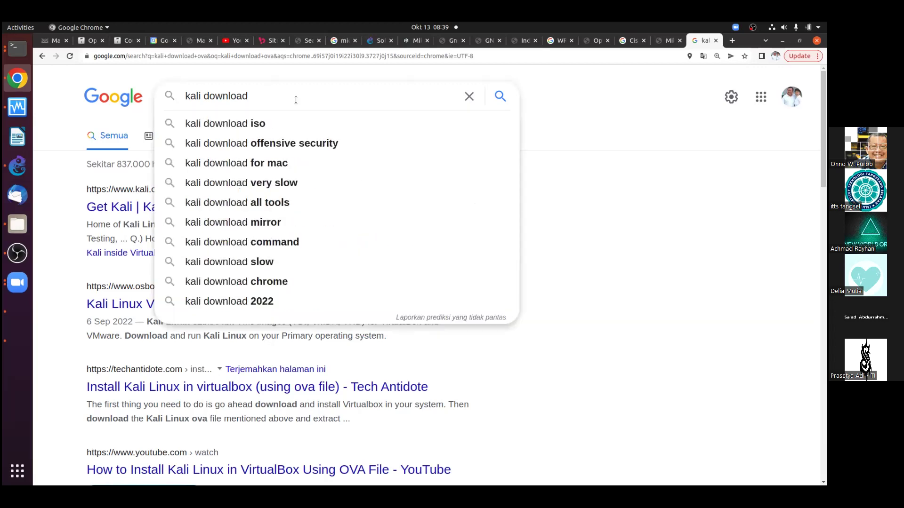
pyautogui.write('VDI')
pyautogui.press('Return')
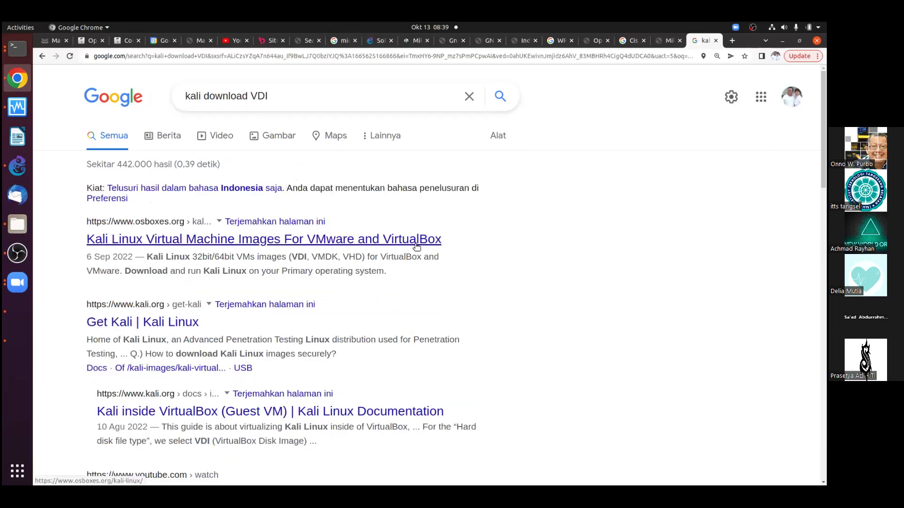
pyautogui.click(226, 240)
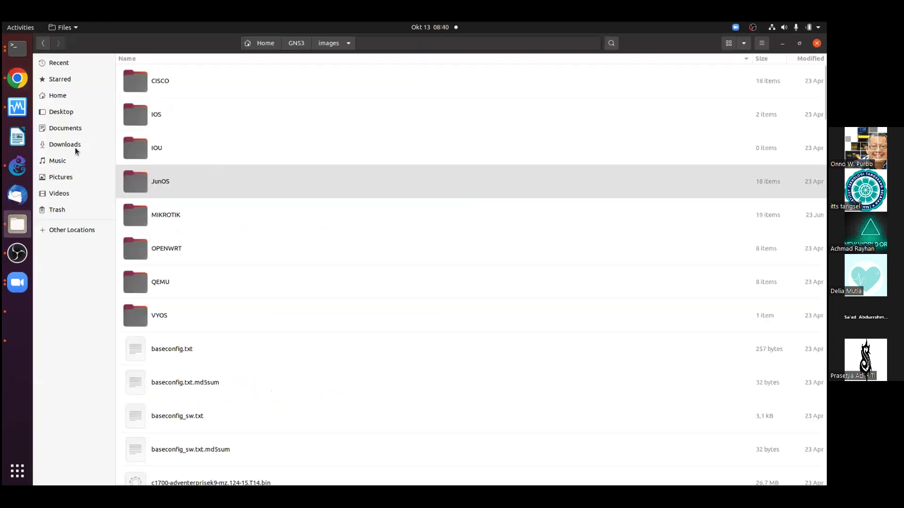
# Show the 12.4 GB kali-linux-2022.3 VDI in Downloads, then go back to Chrome
pyautogui.click(65, 144)
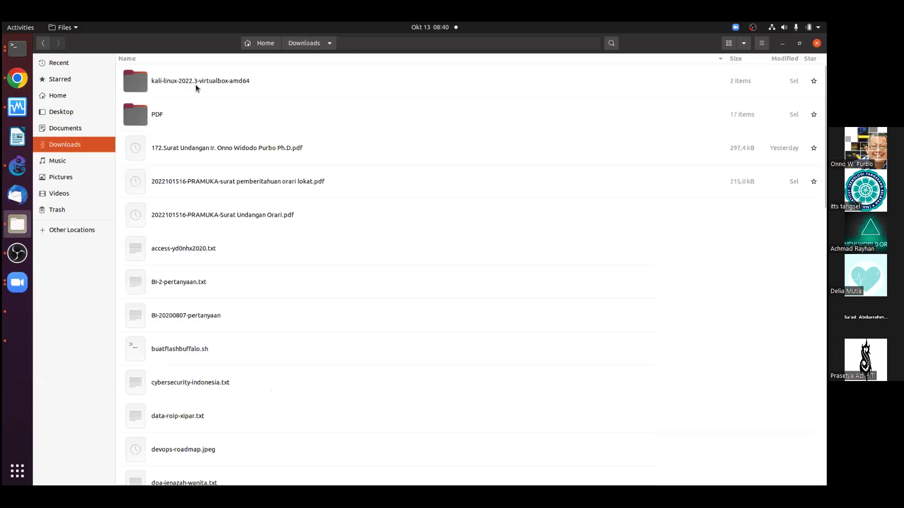
pyautogui.doubleClick(195, 84)
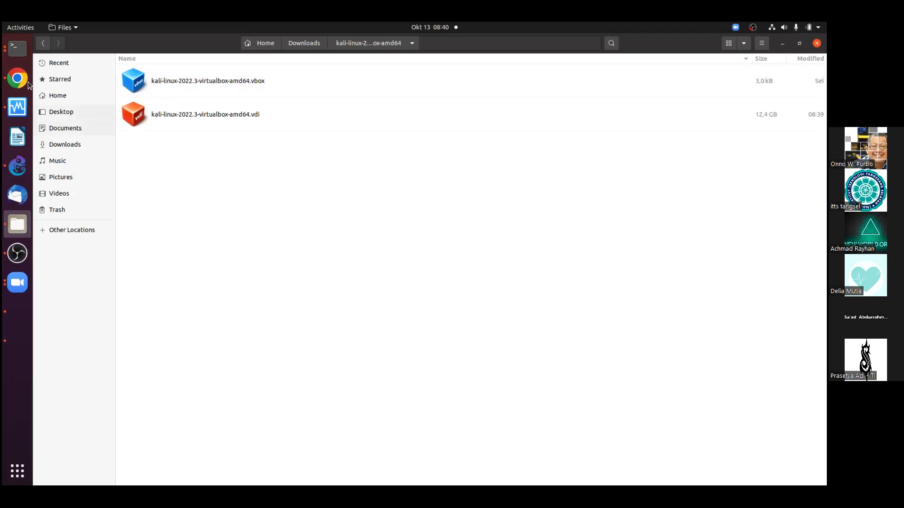
pyautogui.hotkey('alt', 'Tab')
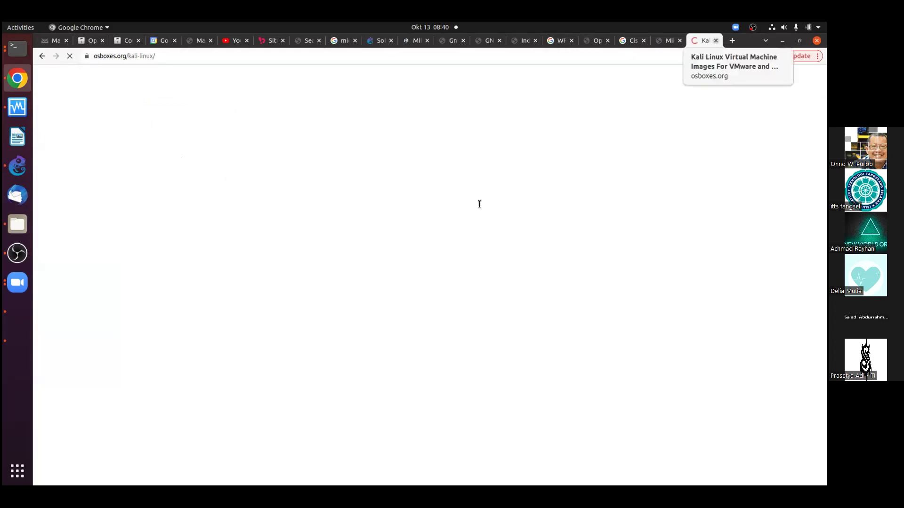
# Close the osboxes.org tab and switch through GNS3 back to the Kali VirtualBox window
pyautogui.hotkey('ctrl', 'w')
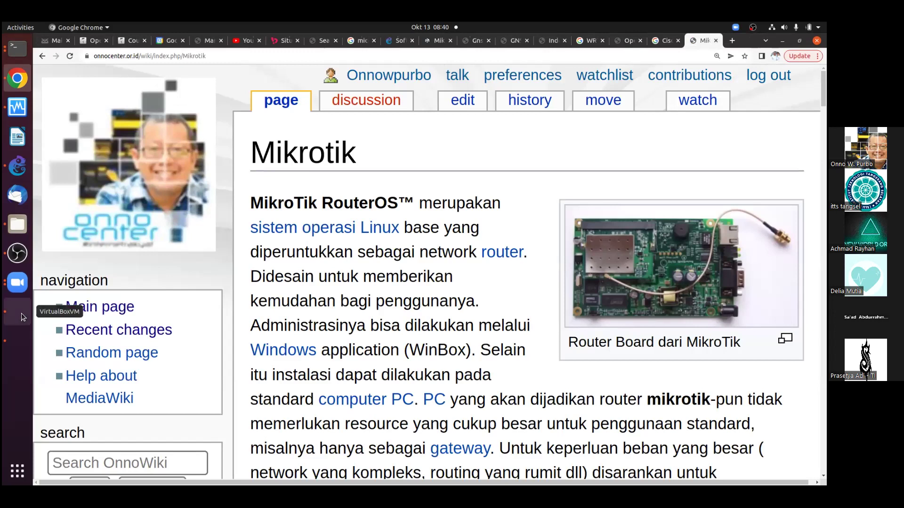
pyautogui.click(24, 165)
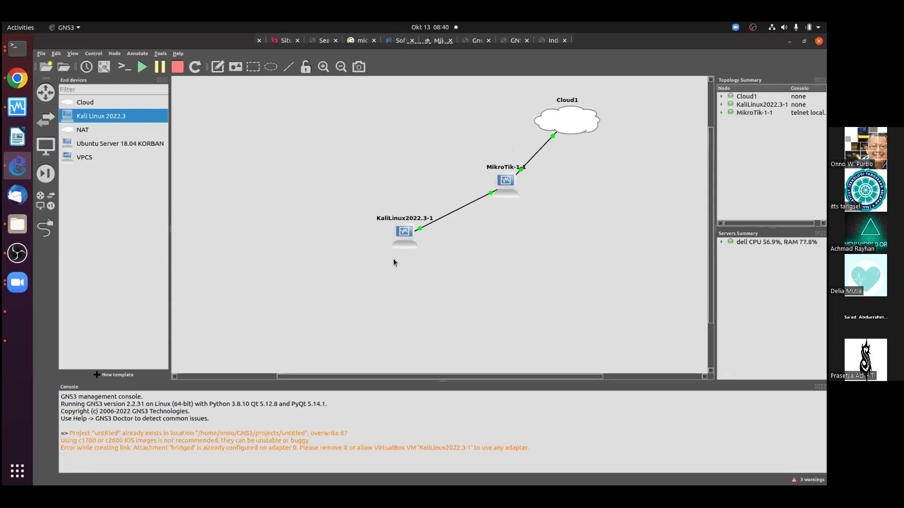
pyautogui.click(29, 341)
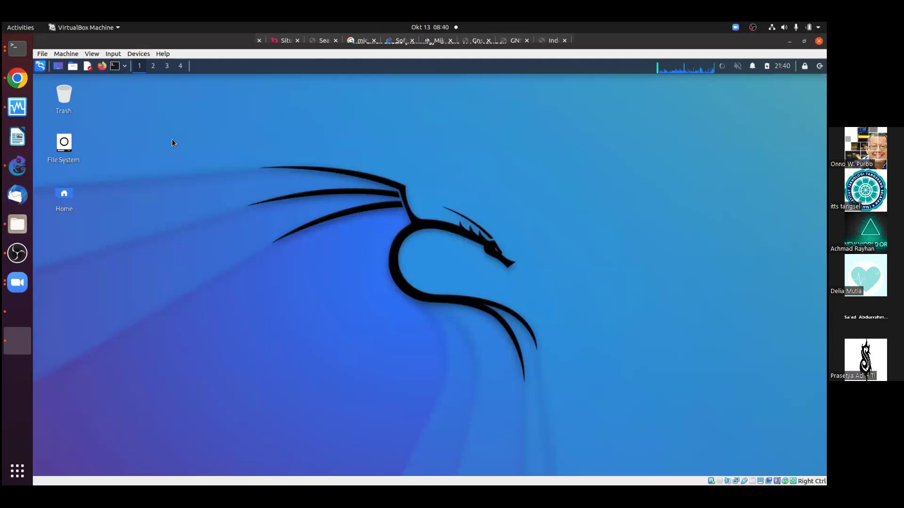
# Open a Kali terminal, zoom its text in three times, and type 'ifconfig |more'
pyautogui.hotkey('ctrl', 'alt', 't')
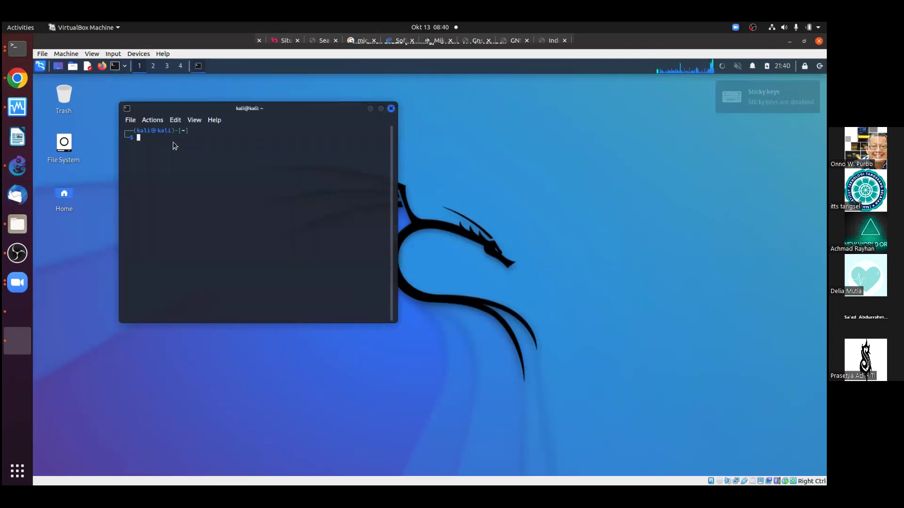
pyautogui.click(192, 120)
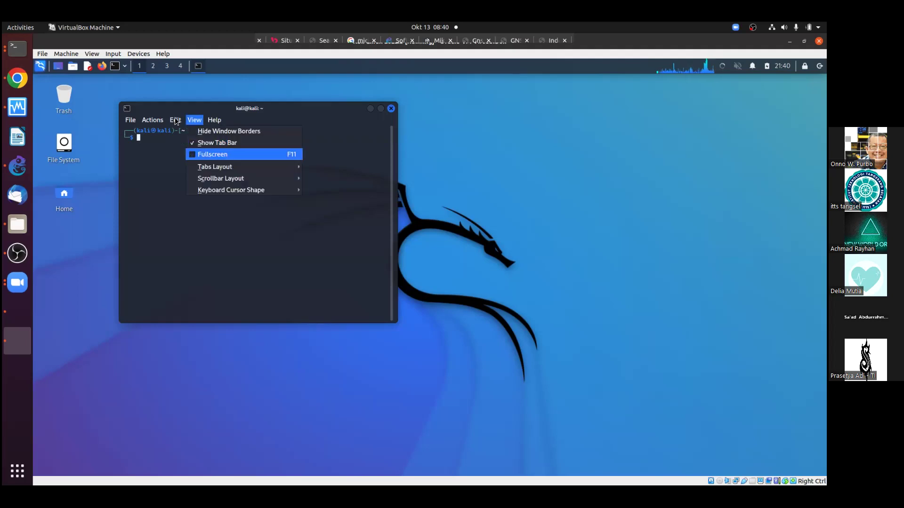
pyautogui.moveTo(175, 121)
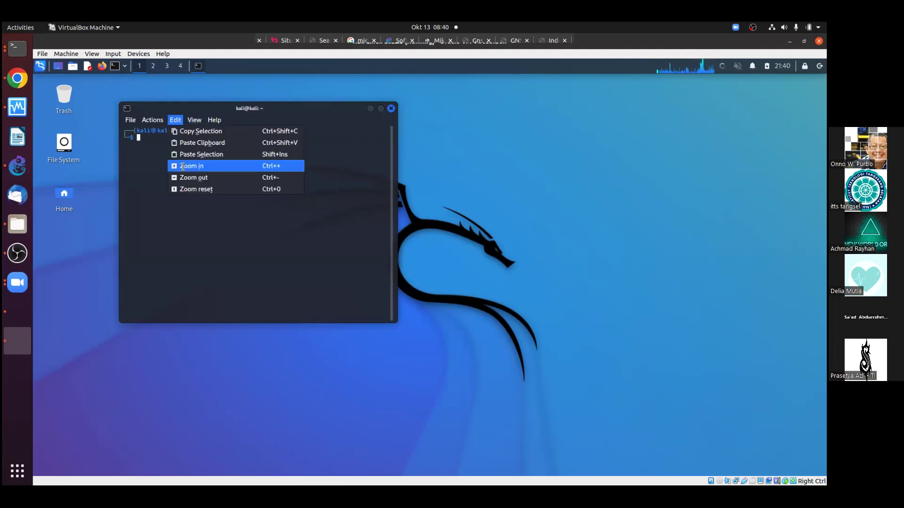
pyautogui.click(182, 167)
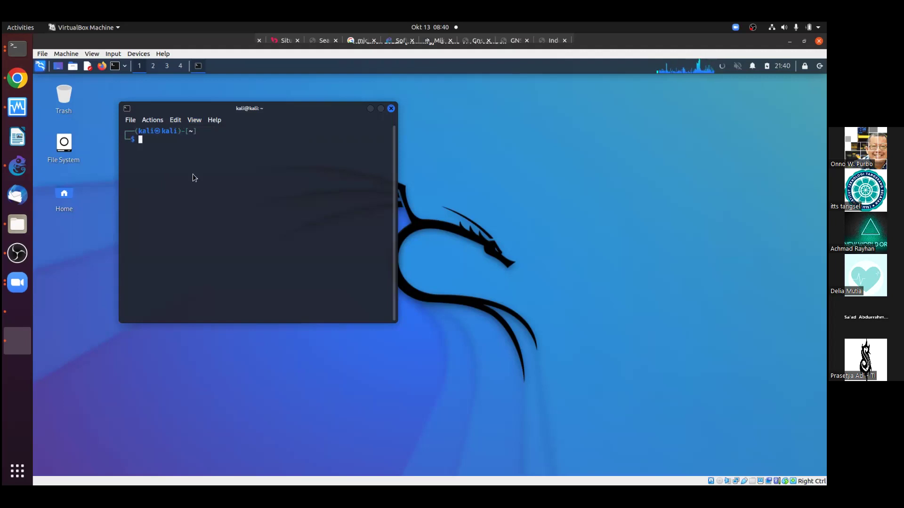
pyautogui.hotkey('alt', 'e')
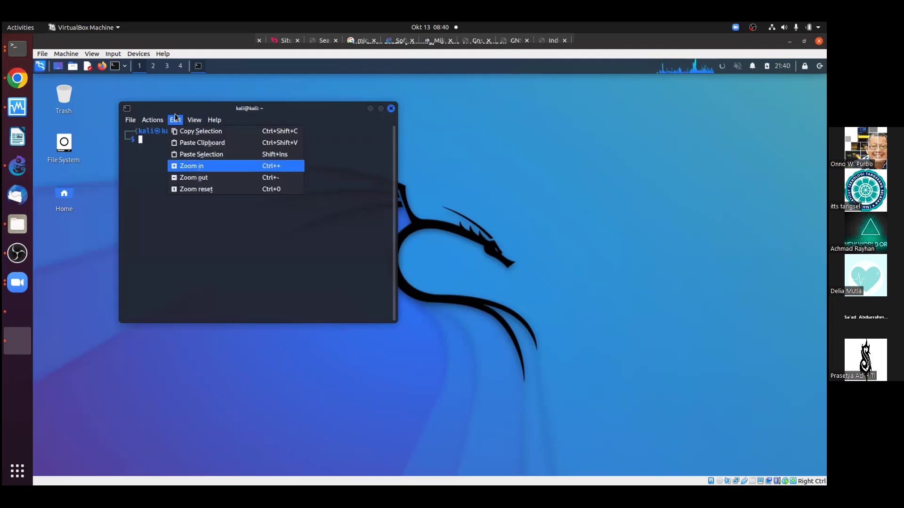
pyautogui.click(191, 165)
pyautogui.hotkey('alt', 'e')
pyautogui.click(188, 165)
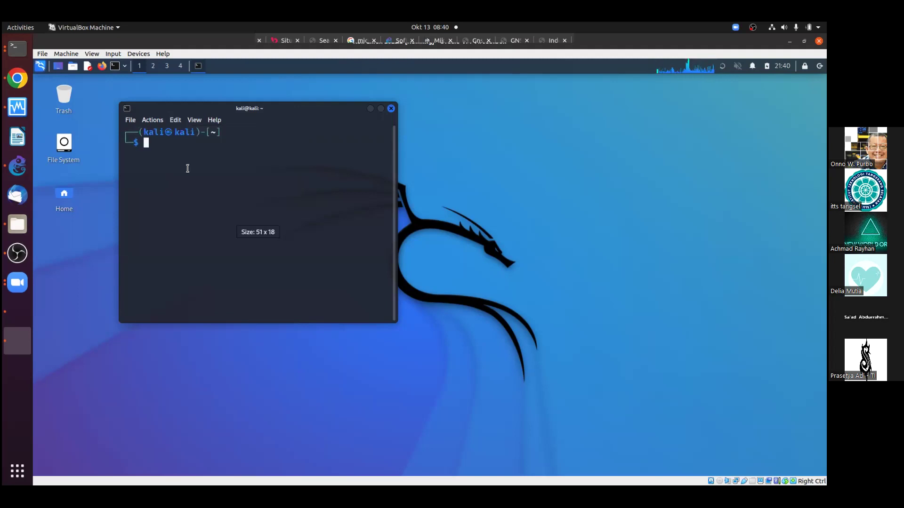
pyautogui.write('ifconfig |')
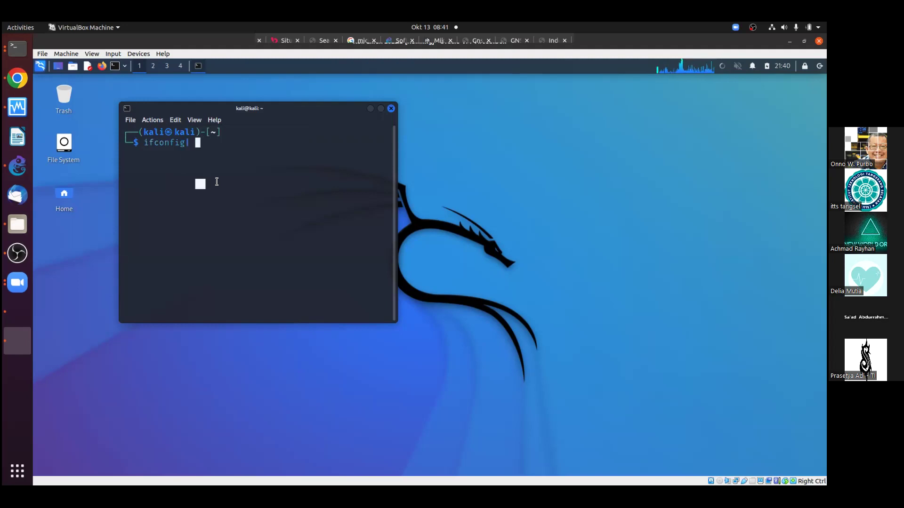
pyautogui.write('more')
# Run 'ifconfig |more' and maximize the terminal to page through the interface list
pyautogui.press('Return')
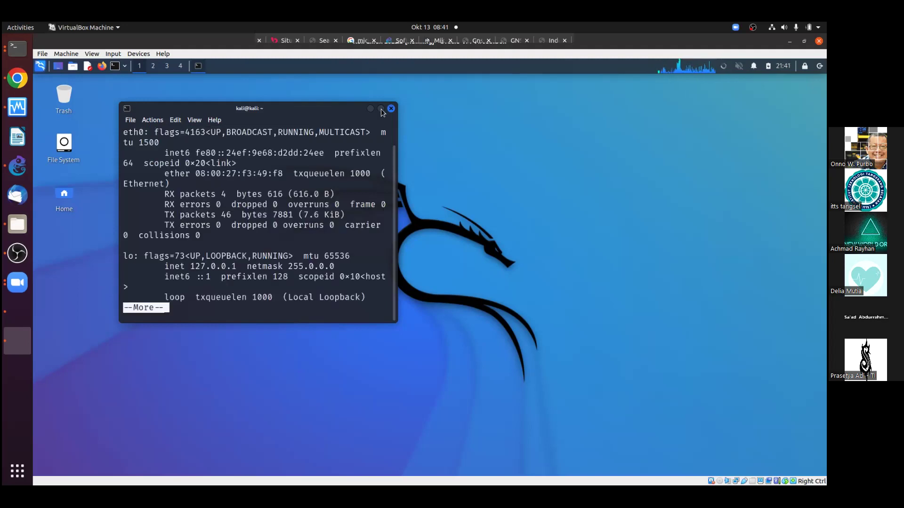
pyautogui.click(380, 108)
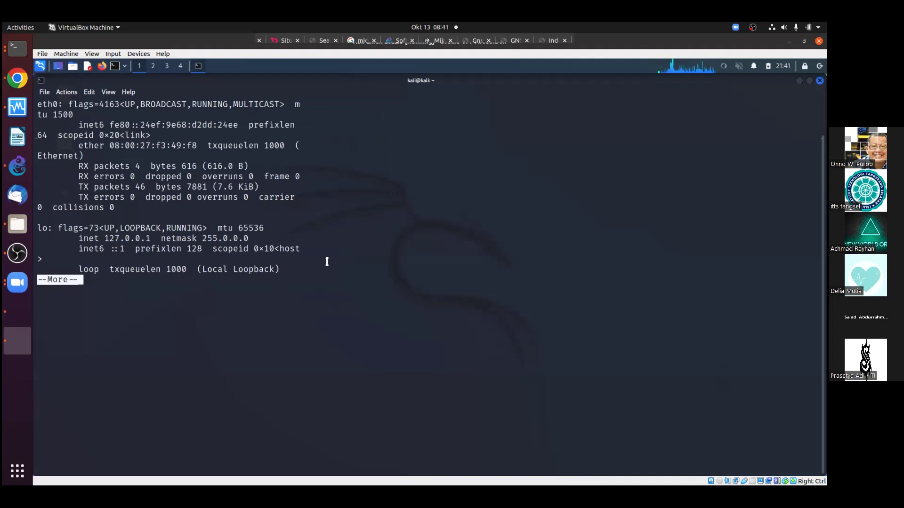
pyautogui.press('Return')
pyautogui.press('Return')
pyautogui.press('Return')
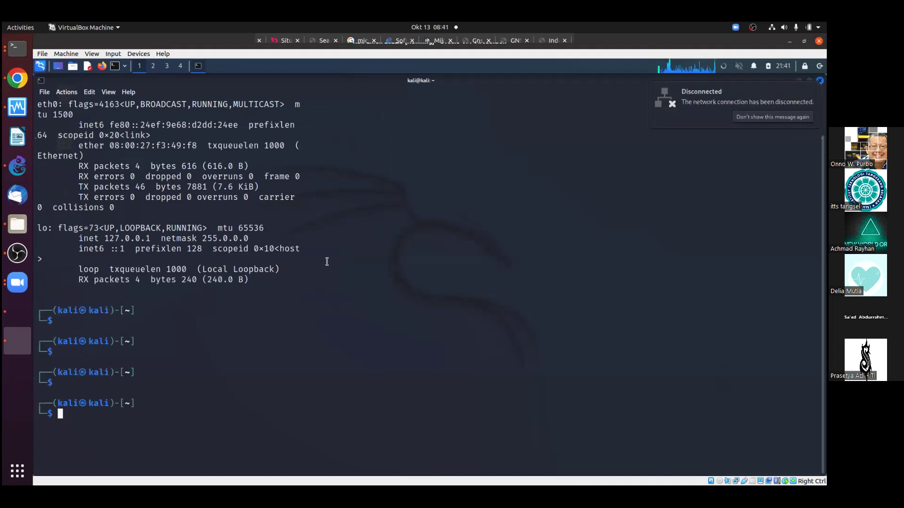
# Clear the terminal, rerun ifconfig, and select eth0's link-local address fe80::24ef:9e68:d2dd:24ee
pyautogui.hotkey('ctrl', 'l')
pyautogui.write('ifconfig')
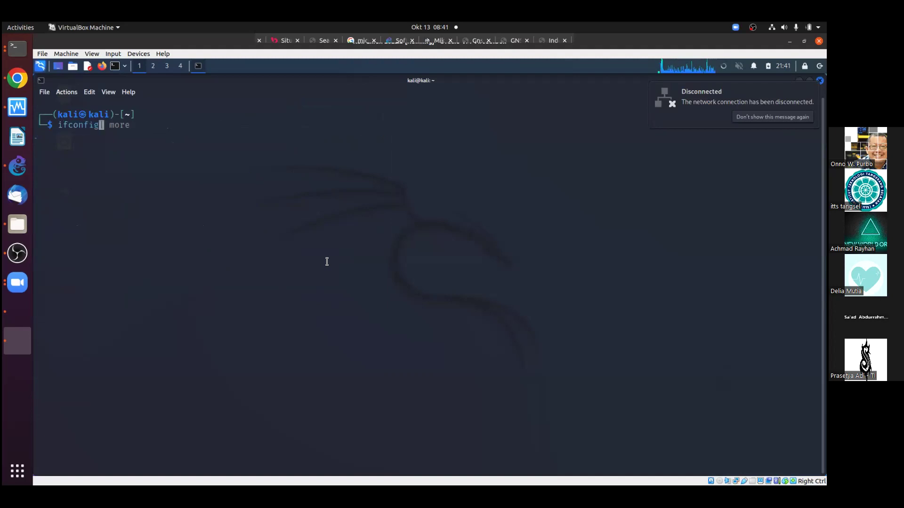
pyautogui.press('Return')
pyautogui.moveTo(110, 150); pyautogui.dragTo(243, 203)
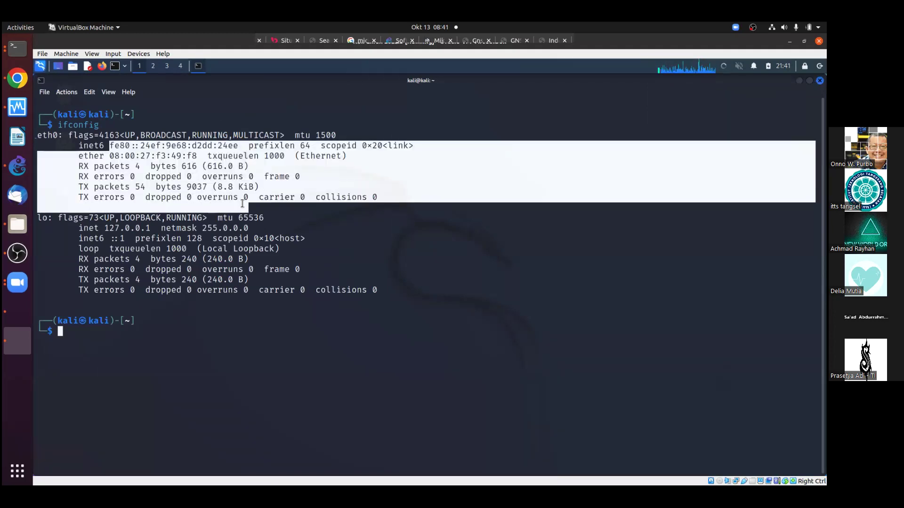
pyautogui.click(121, 145)
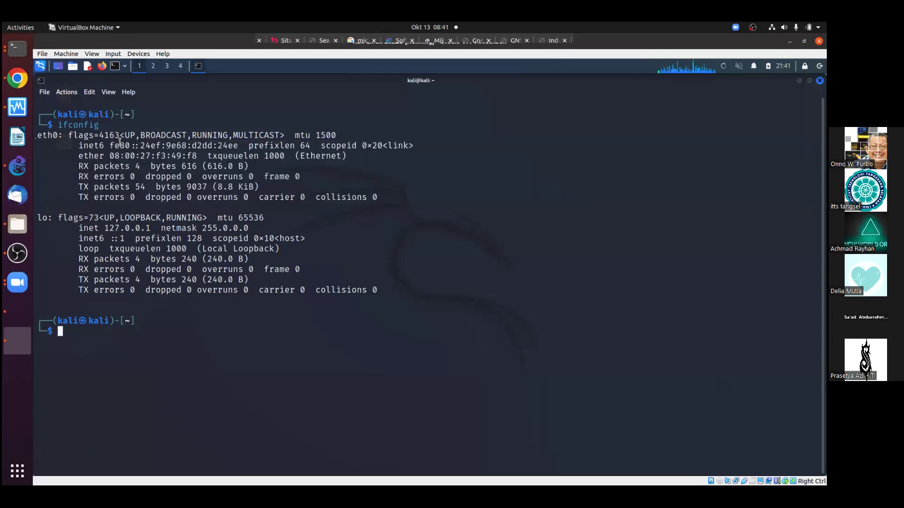
pyautogui.doubleClick(227, 145)
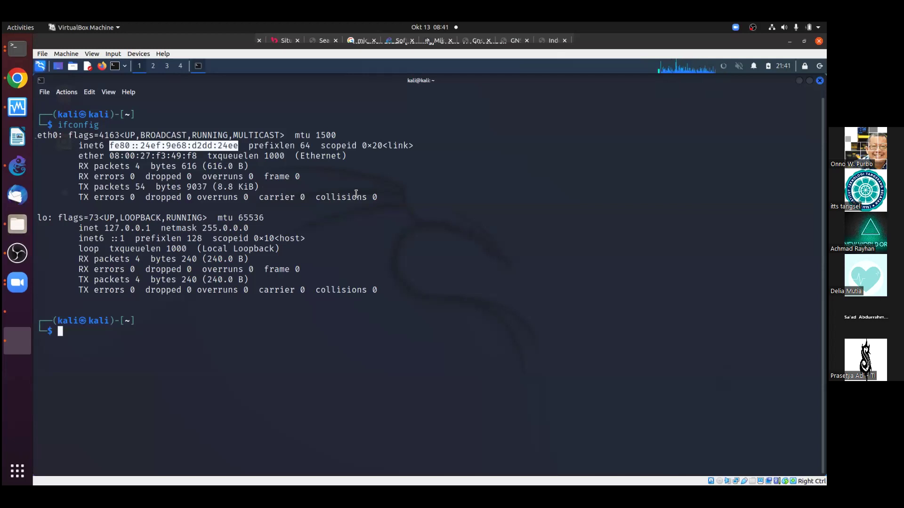
# Switch via GNS3 and the MikroTik console back to the Mikrotik wiki in Chrome
pyautogui.click(18, 169)
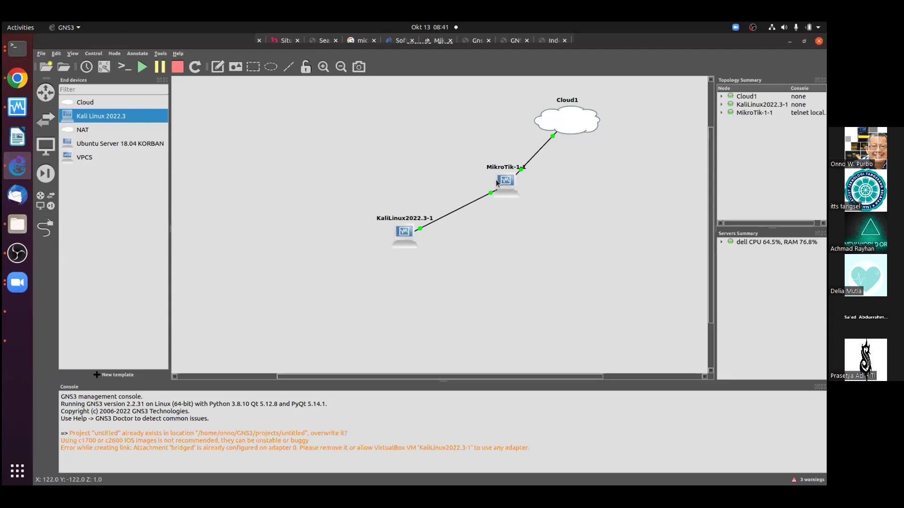
pyautogui.click(13, 45)
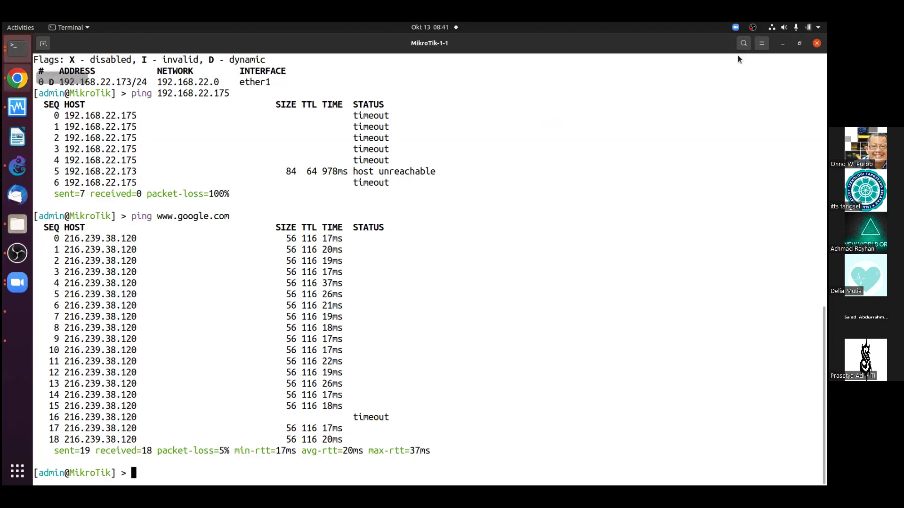
pyautogui.hotkey('alt', 'Tab')
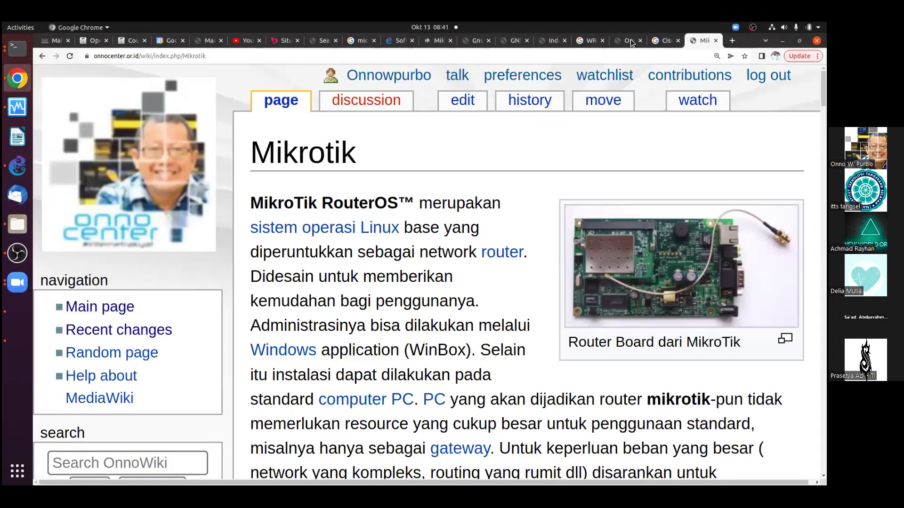
# Close the leftover OpenWRT, Cisco 7200, GNS3, MikroTik and search tabs, then show the VLAN manual tab
pyautogui.click(630, 43)
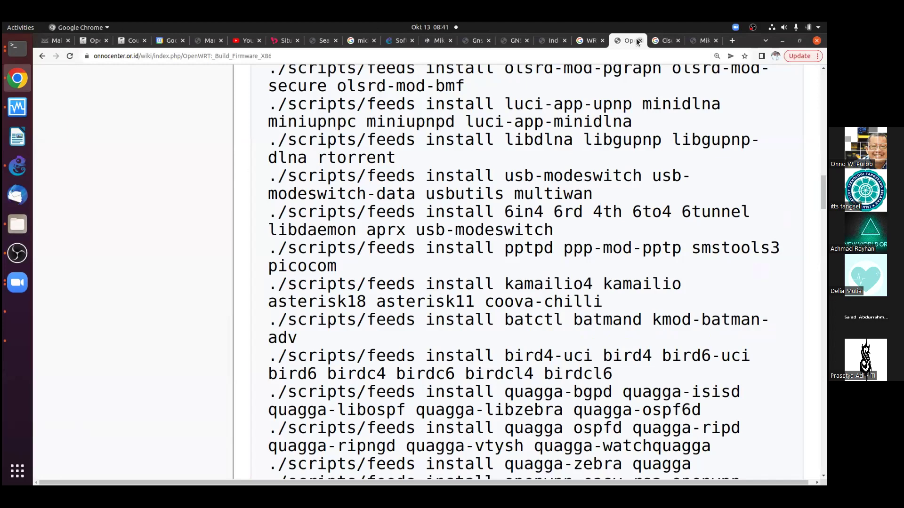
pyautogui.click(638, 41)
pyautogui.click(639, 41)
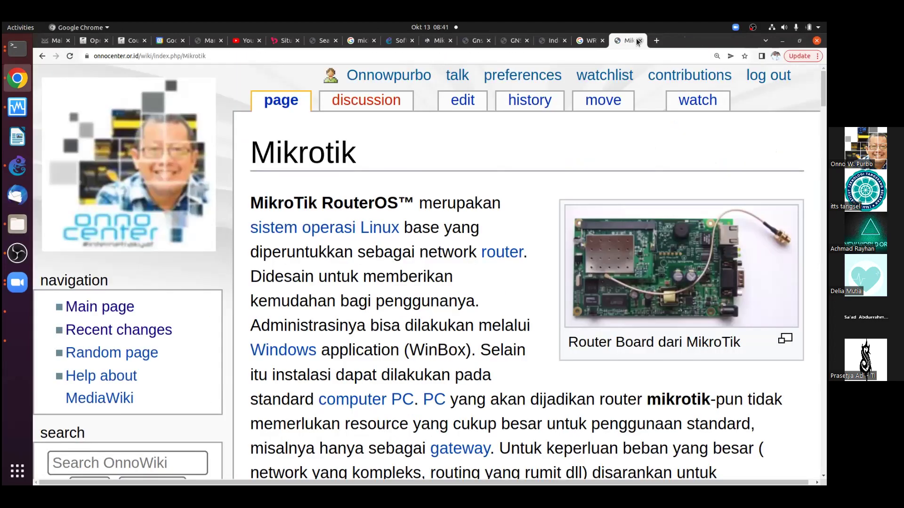
pyautogui.click(638, 41)
pyautogui.click(639, 41)
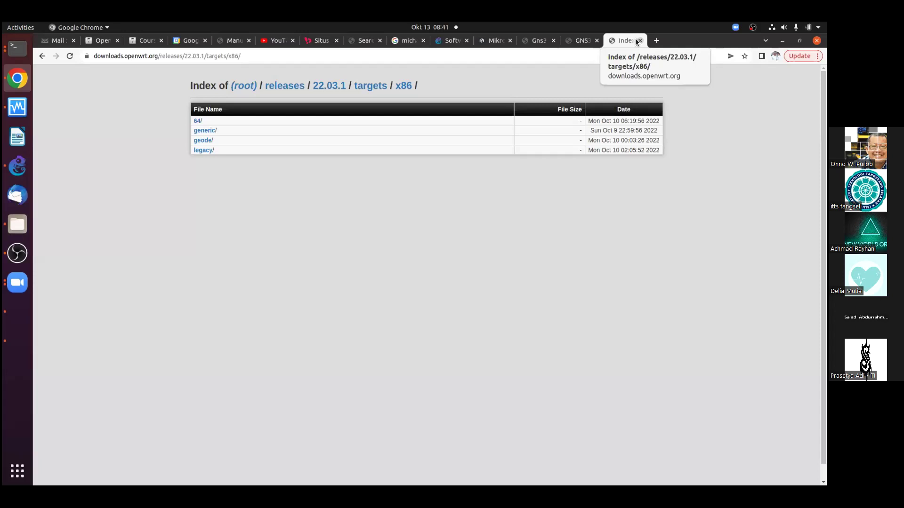
pyautogui.click(638, 41)
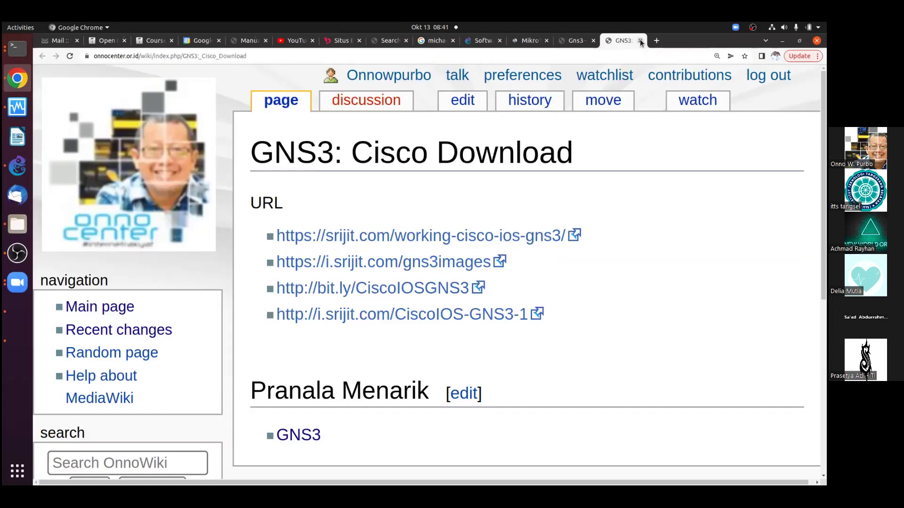
pyautogui.click(636, 41)
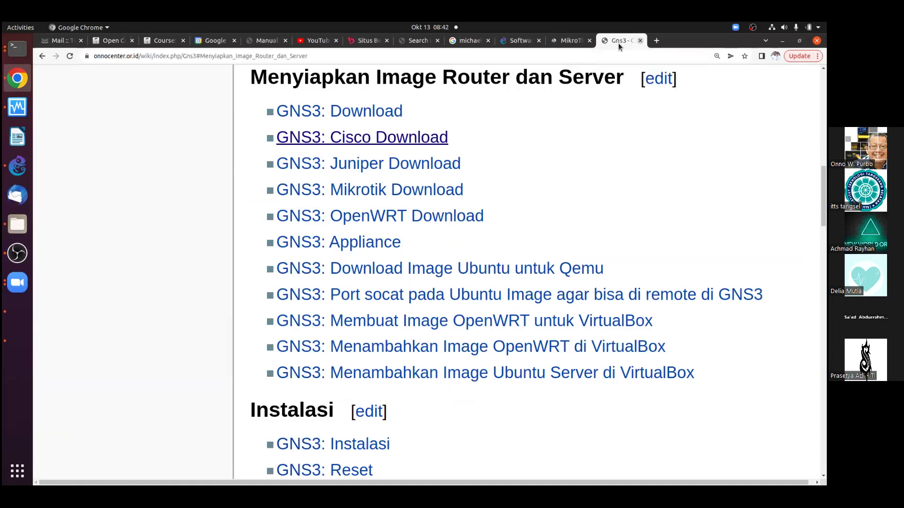
pyautogui.click(639, 40)
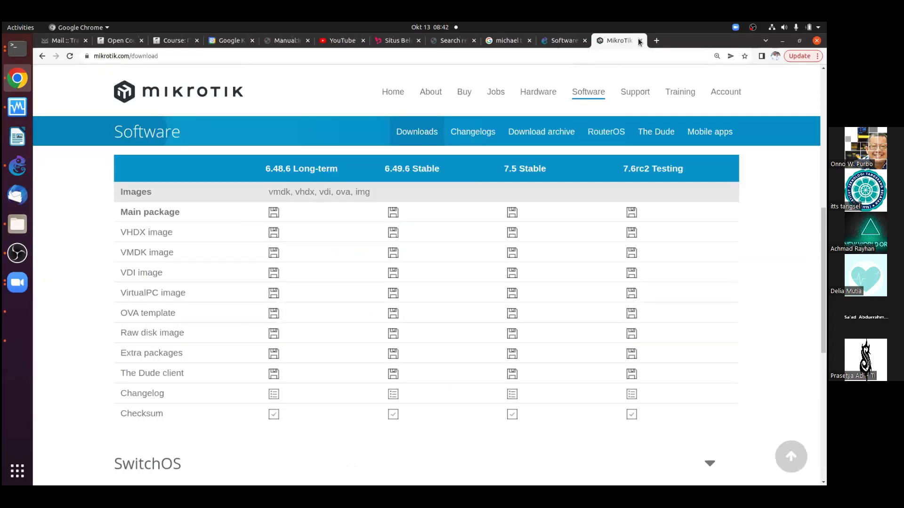
pyautogui.click(639, 41)
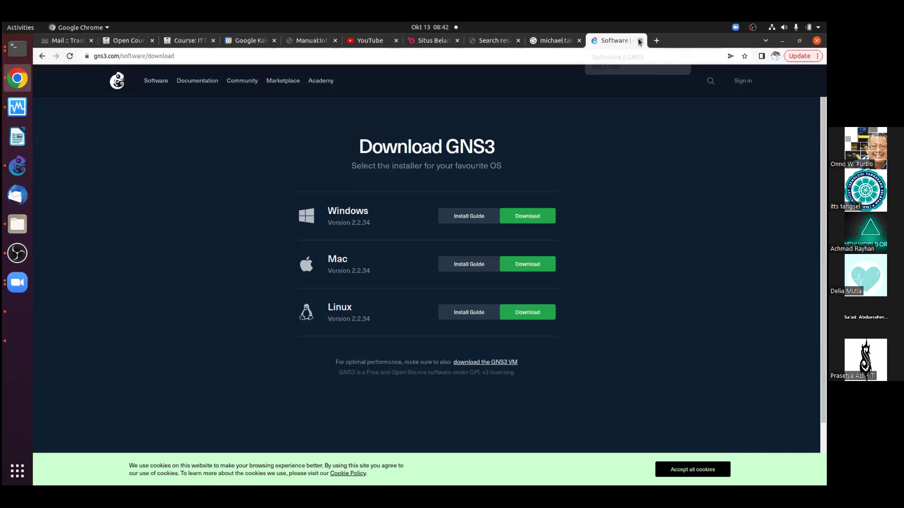
pyautogui.click(639, 41)
pyautogui.click(639, 41)
pyautogui.click(639, 41)
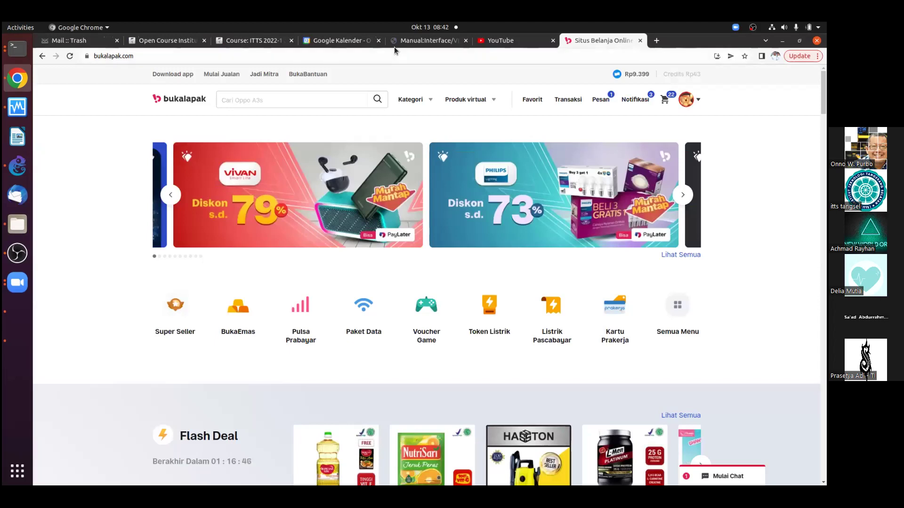
pyautogui.click(393, 45)
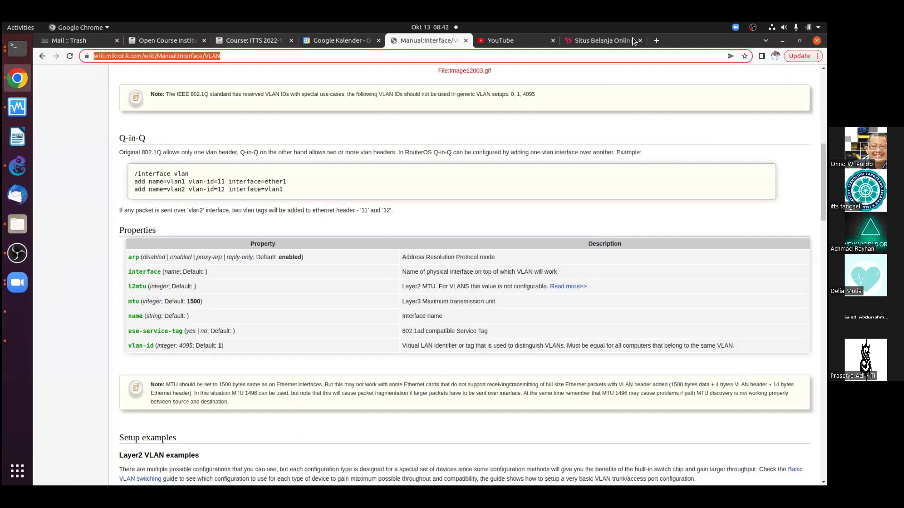
# Load the OnnoWiki main page in a new tab
pyautogui.hotkey('ctrl', 't')
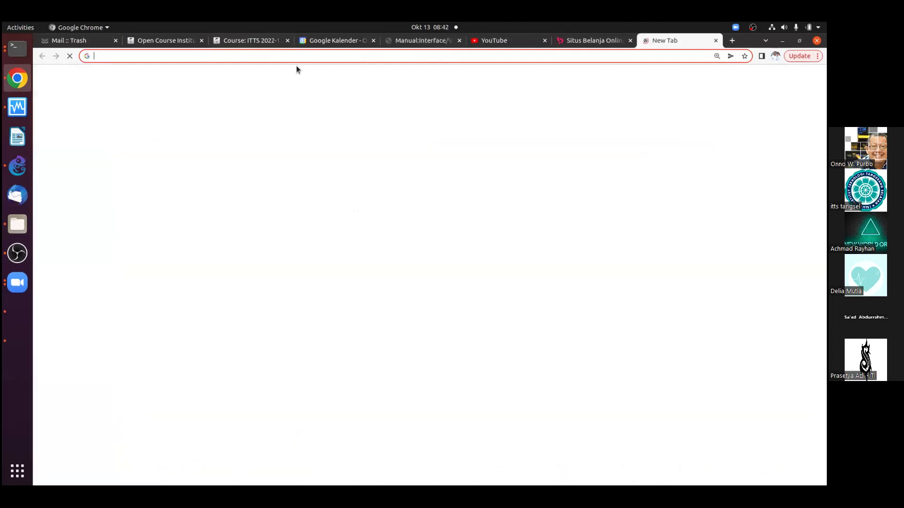
pyautogui.write('o')
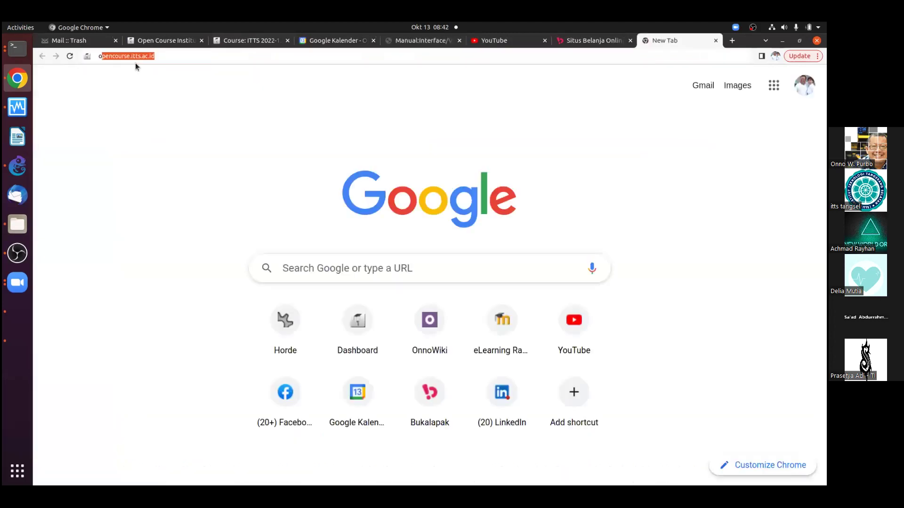
pyautogui.write('n')
pyautogui.press('Return')
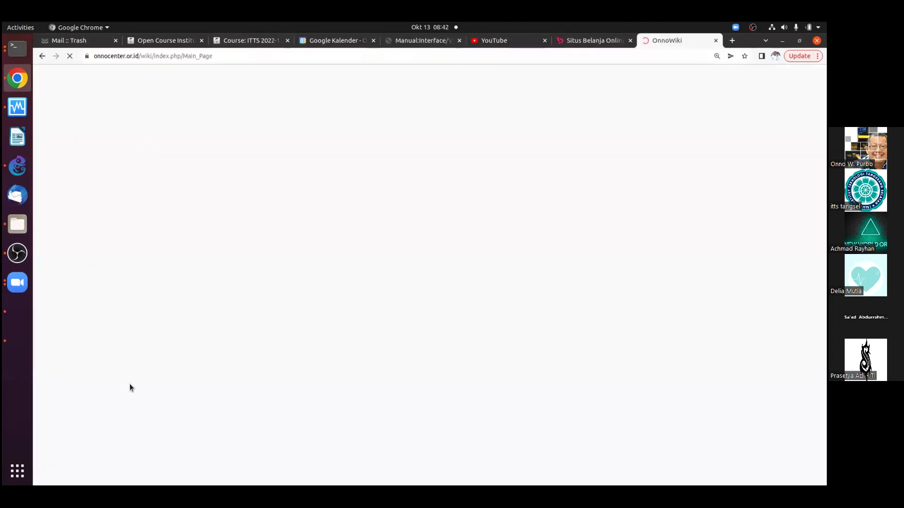
# Search the wiki for 'mikrotik'
pyautogui.click(129, 375)
pyautogui.write('mi')
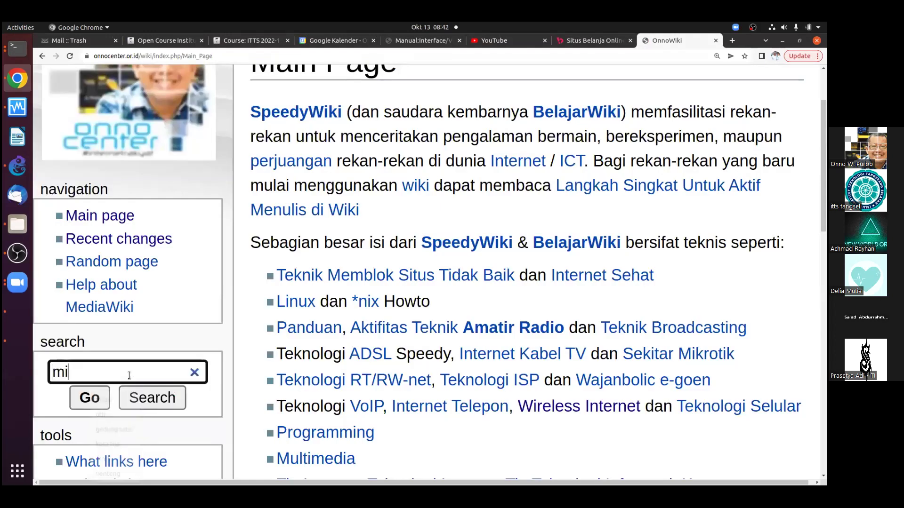
pyautogui.write('krotik')
pyautogui.press('Return')
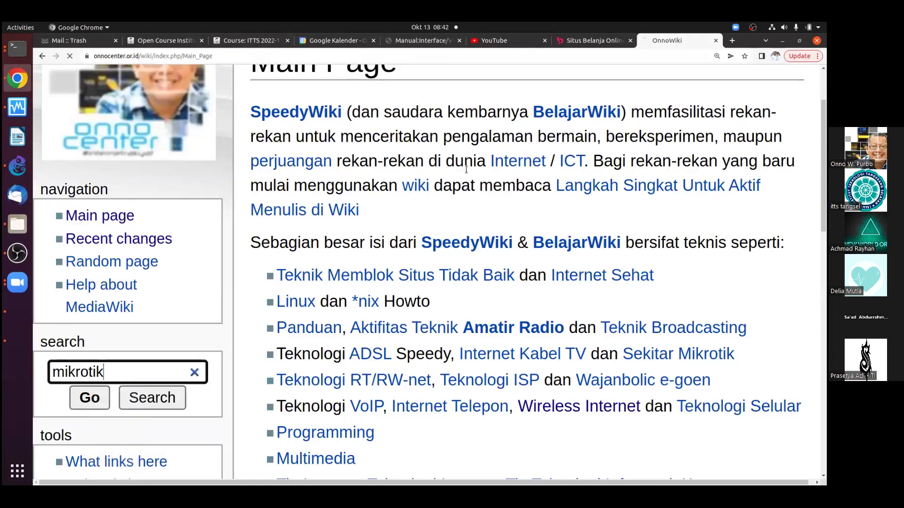